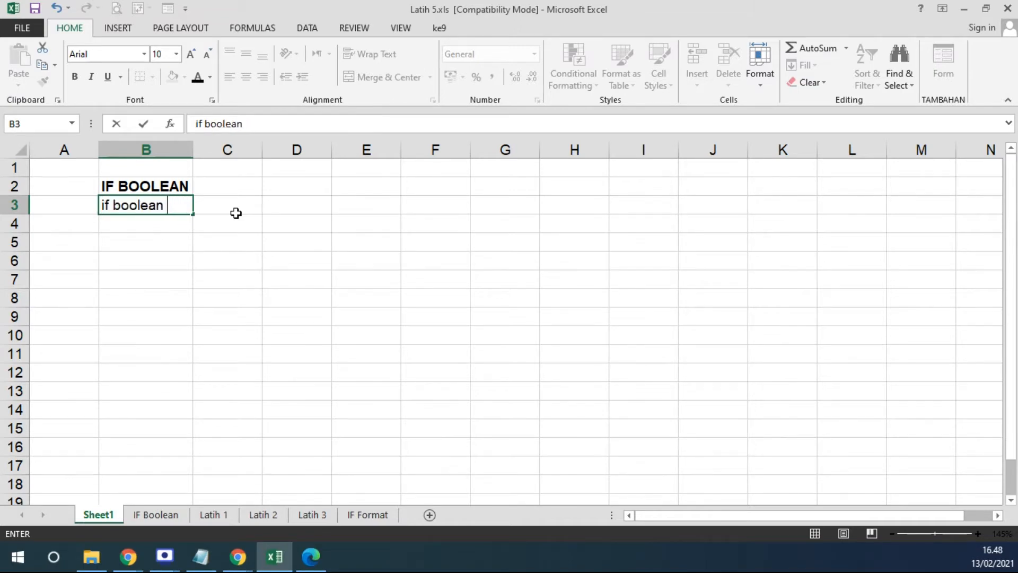
Step: Complete the sentence in B3 as "if boolean IF yang syaratnya berasal dari beberapa kondisi syarat yang digabungkan"
{"action": "type", "text": "ID"}
{"action": "key", "text": "BackSpace"}
{"action": "type", "text": "F yang sya"}
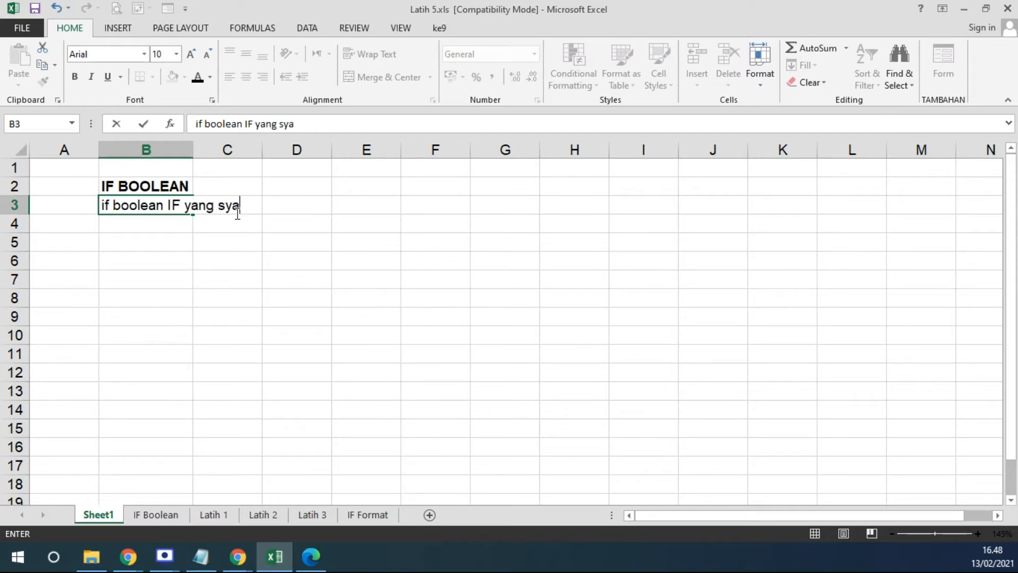
{"action": "type", "text": "ratnya ber"}
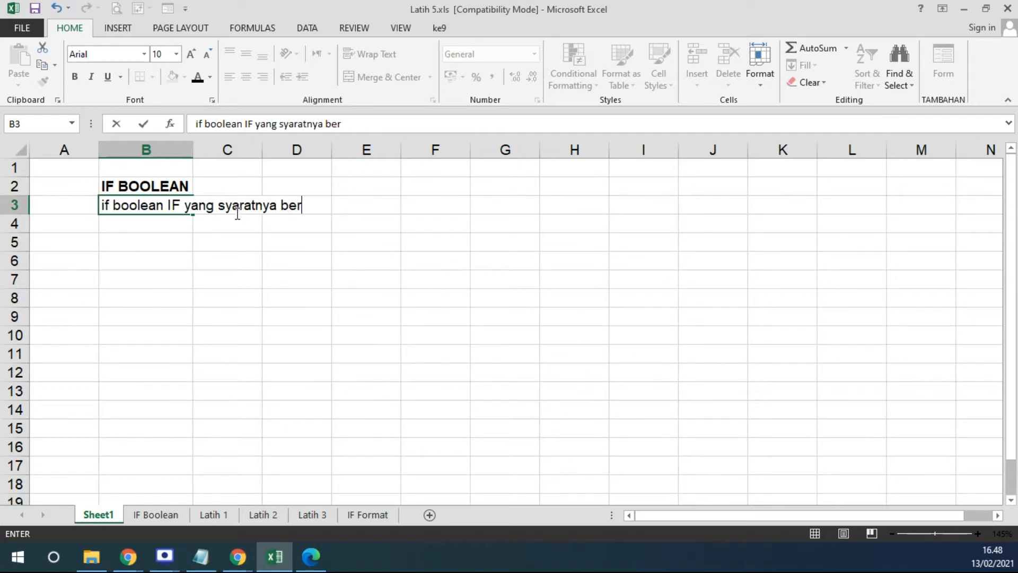
{"action": "type", "text": "asal dari b"}
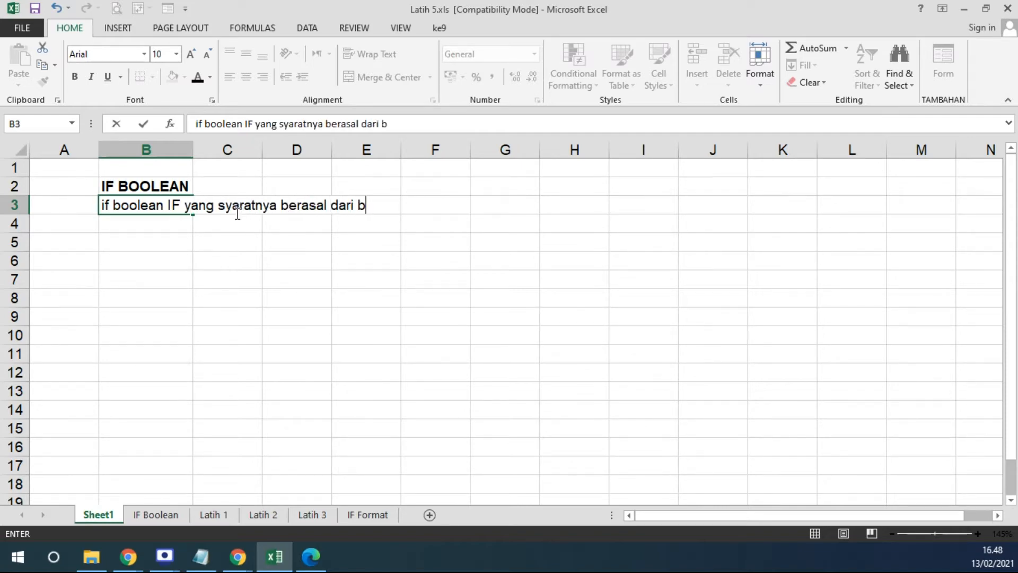
{"action": "type", "text": "eberapa kondisi sayar"}
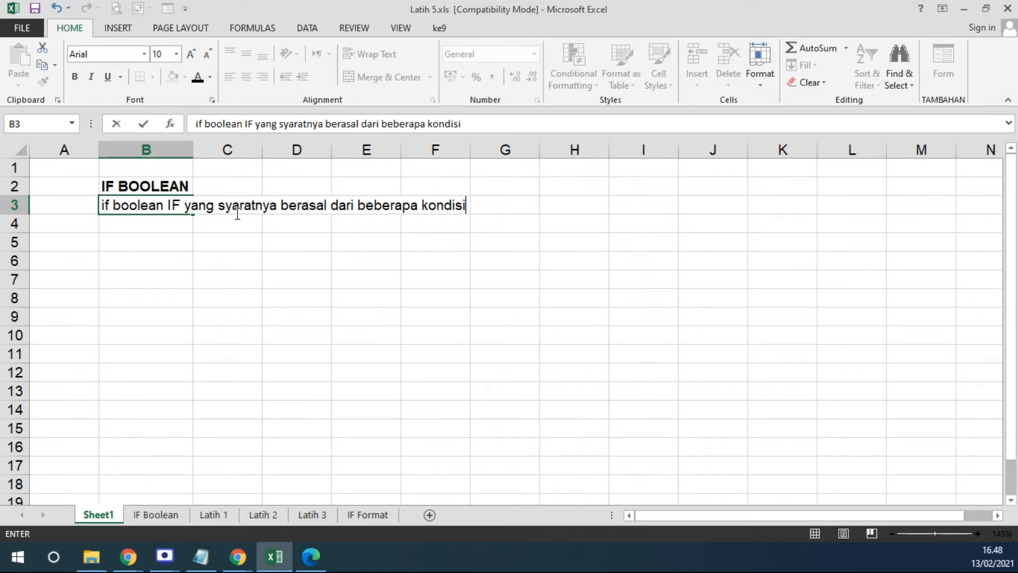
{"action": "key", "text": "BackSpace"}
{"action": "key", "text": "BackSpace"}
{"action": "key", "text": "BackSpace"}
{"action": "key", "text": "BackSpace"}
{"action": "type", "text": "yarat yang digabnu"}
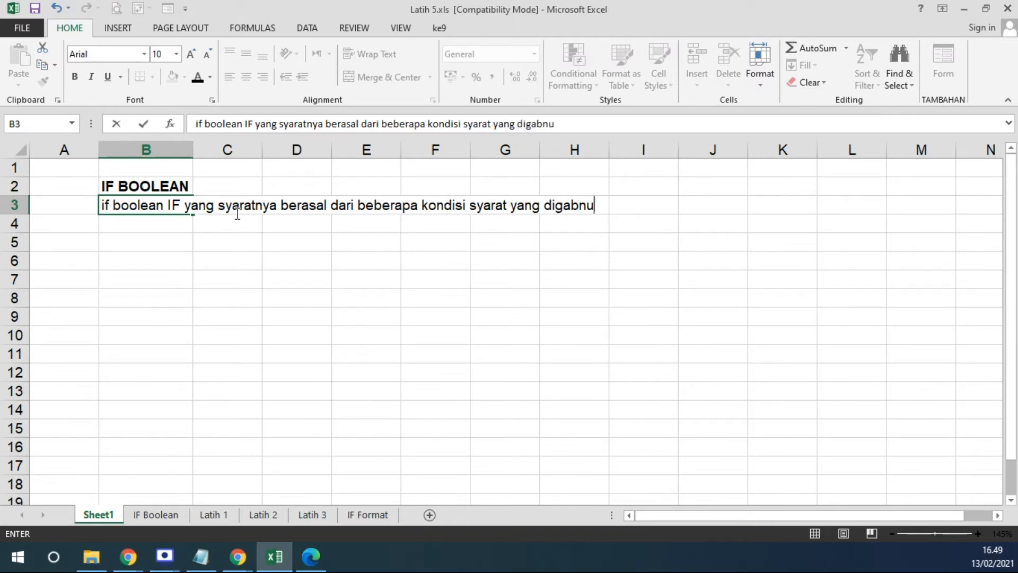
{"action": "key", "text": "BackSpace"}
{"action": "type", "text": "ngkan"}
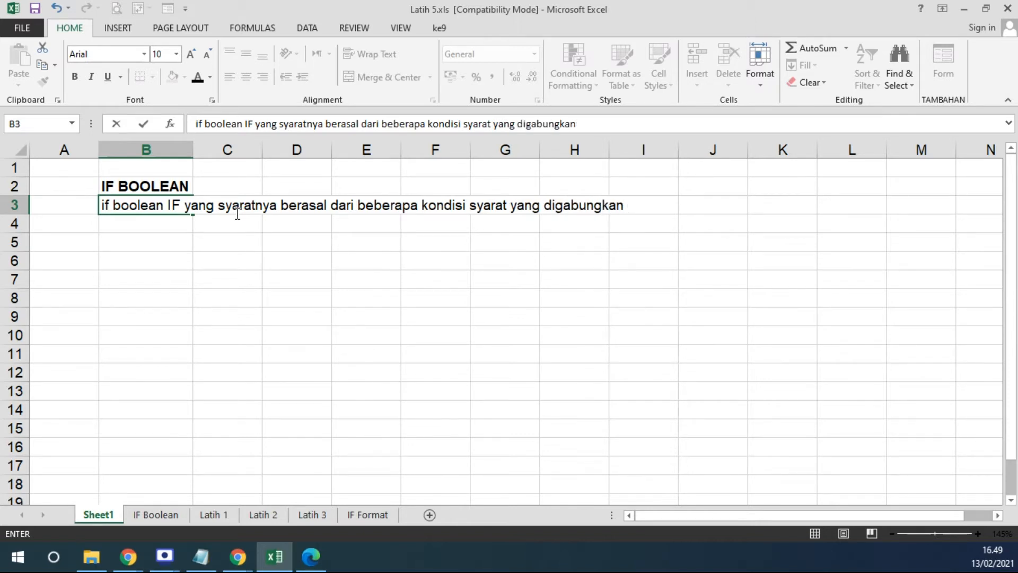
{"action": "key", "text": "Return"}
Step: Continue the definition in B4 with the text "menggunakan OPERATOR PENGGABUNGAN"
{"action": "type", "text": "menggunaa"}
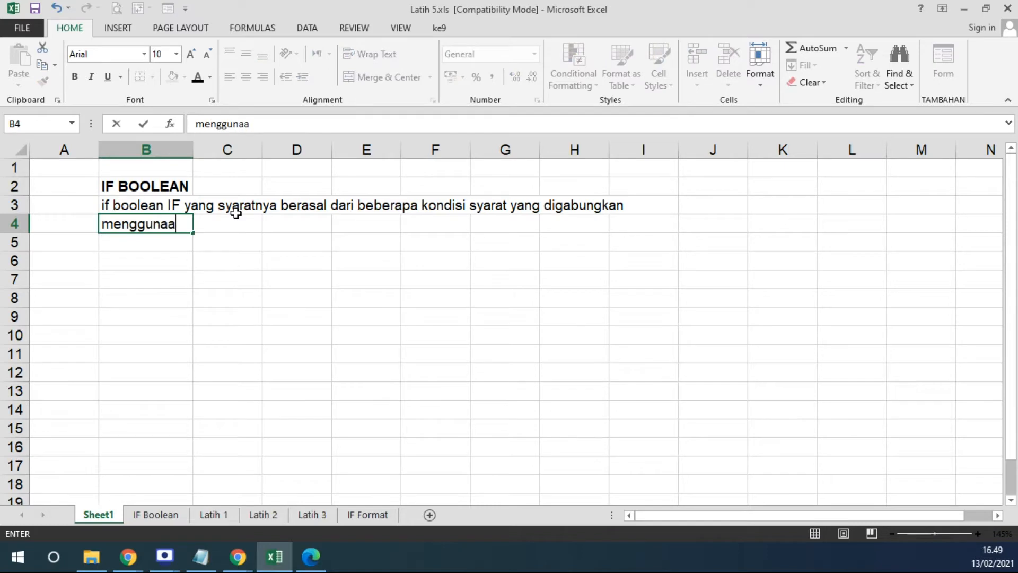
{"action": "key", "text": "BackSpace"}
{"action": "type", "text": "kan OPERARO"}
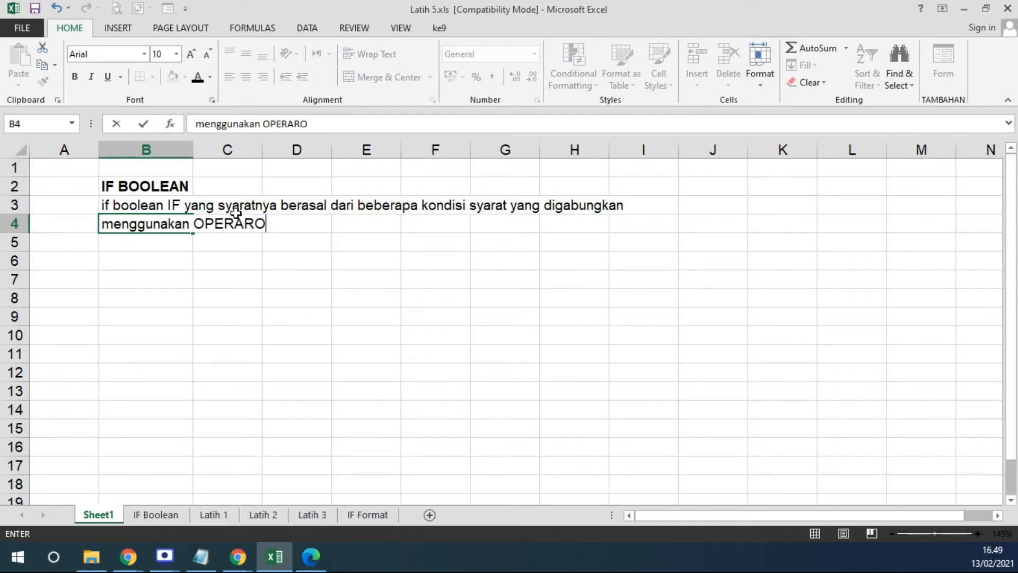
{"action": "key", "text": "BackSpace"}
{"action": "key", "text": "BackSpace"}
{"action": "type", "text": "TOR PENGGABUNGAN"}
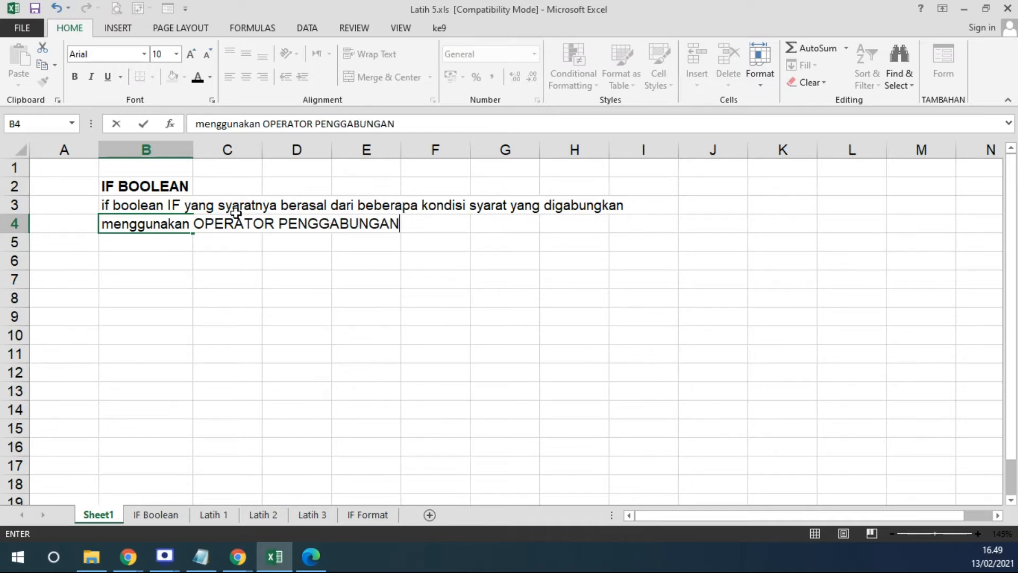
{"action": "key", "text": "Return"}
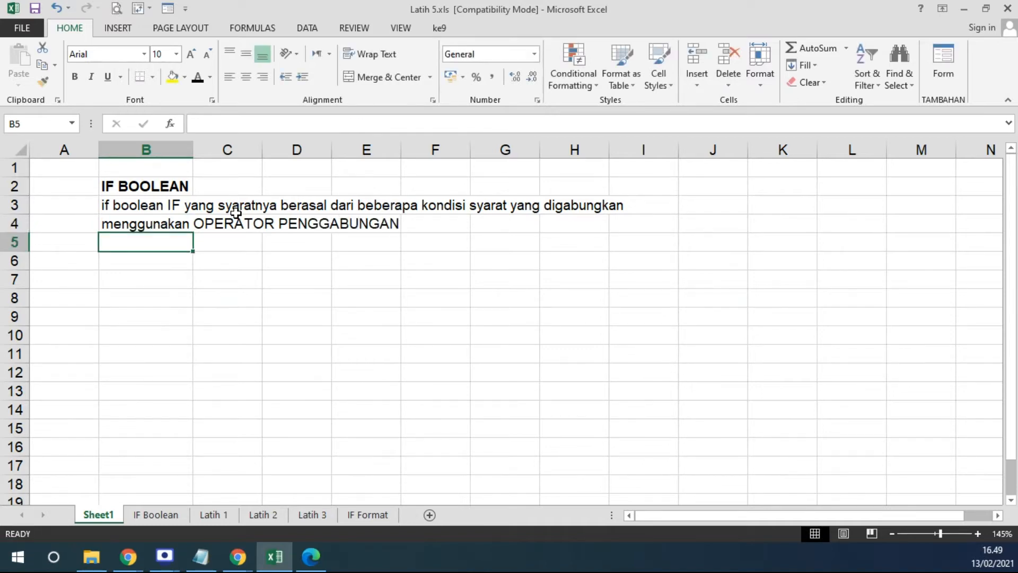
Step: Enter the subheading "Jenis Operator Penggabungan ada 2 :" in B6, leaving row 5 blank
{"action": "key", "text": "Return"}
{"action": "type", "text": "Jenis Oper"}
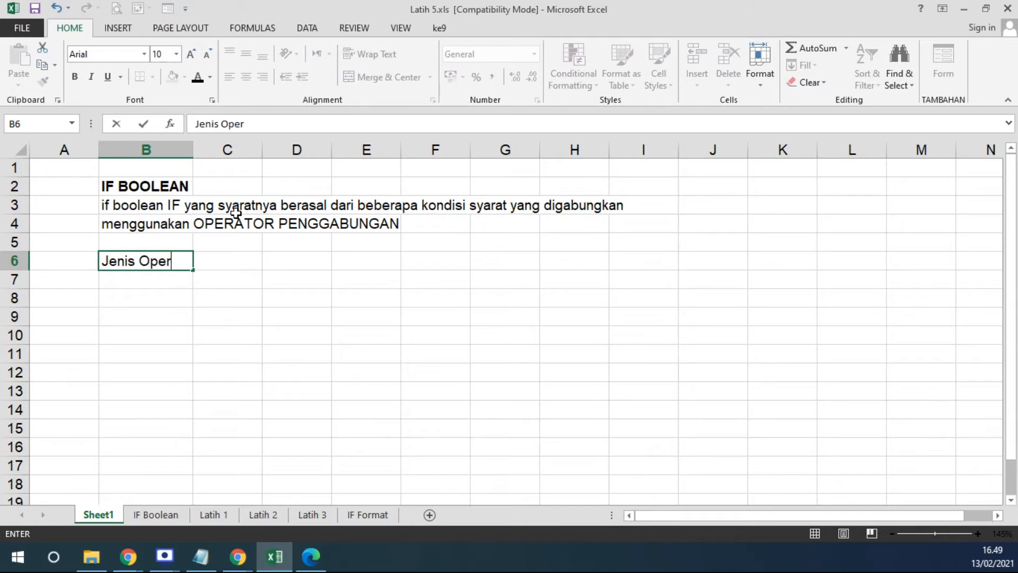
{"action": "type", "text": "ator Penggabun"}
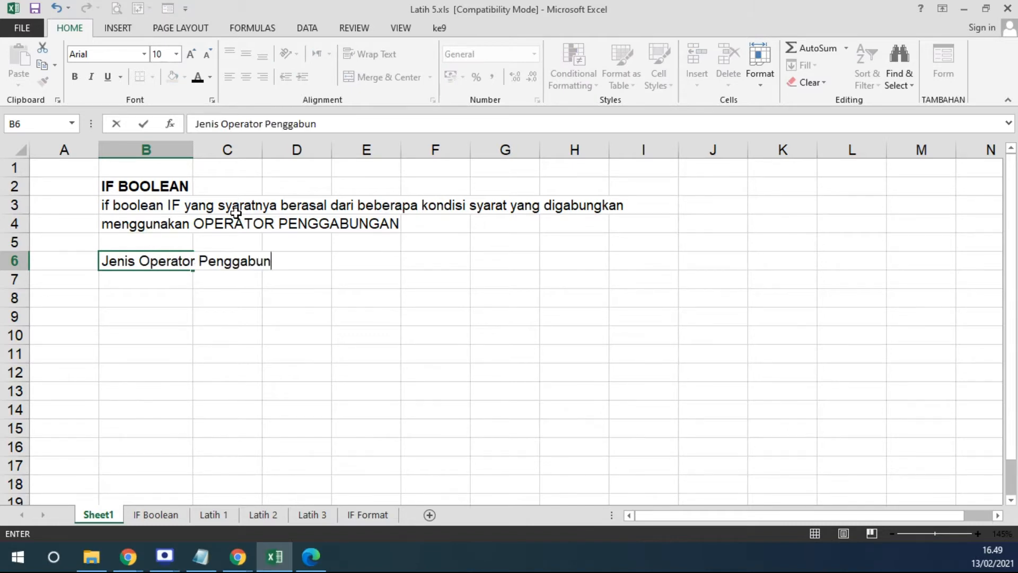
{"action": "type", "text": "gan ada 2 :"}
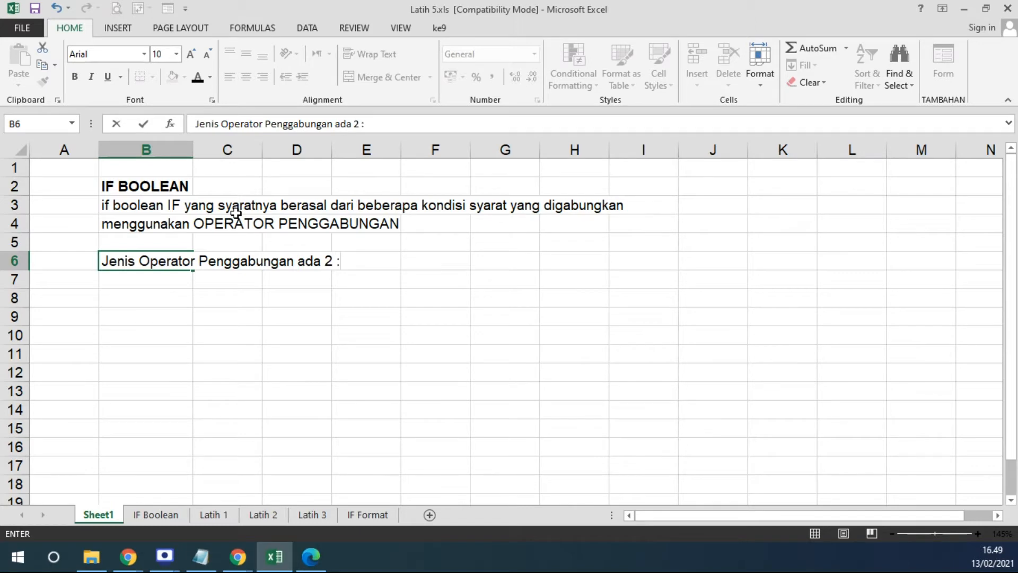
{"action": "key", "text": "Return"}
Step: List the two operators below the subheading: "1. AND" in B7 and "2. OR" in B8
{"action": "key", "text": "Return"}
{"action": "type", "text": "1"}
{"action": "key", "text": "Up"}
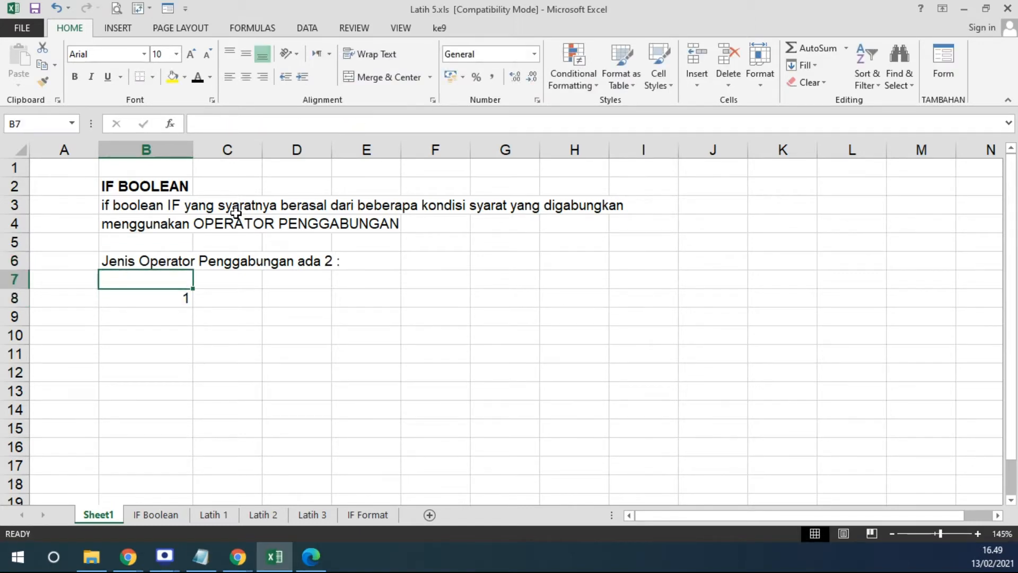
{"action": "type", "text": "1."}
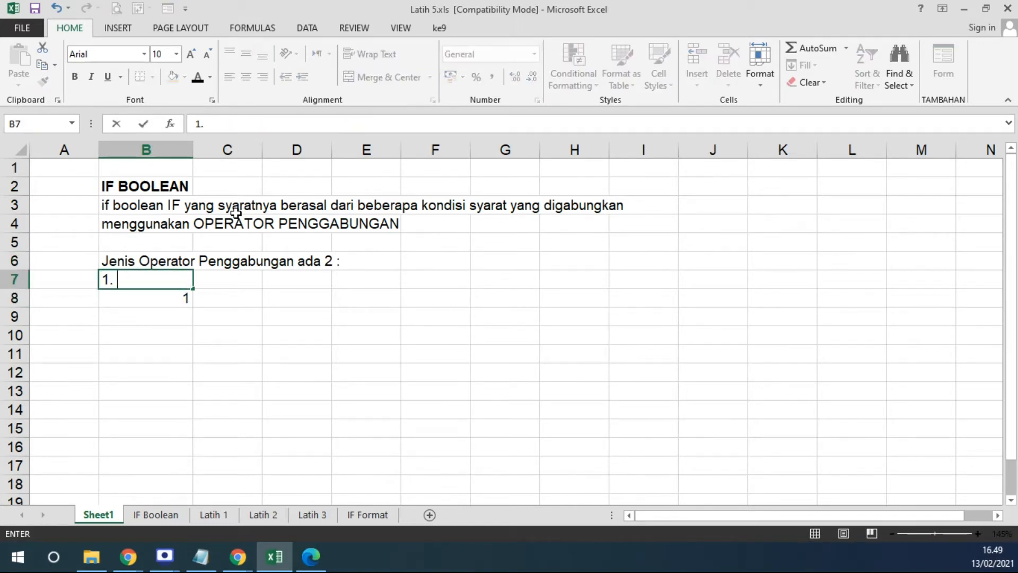
{"action": "type", "text": " AND"}
{"action": "key", "text": "Return"}
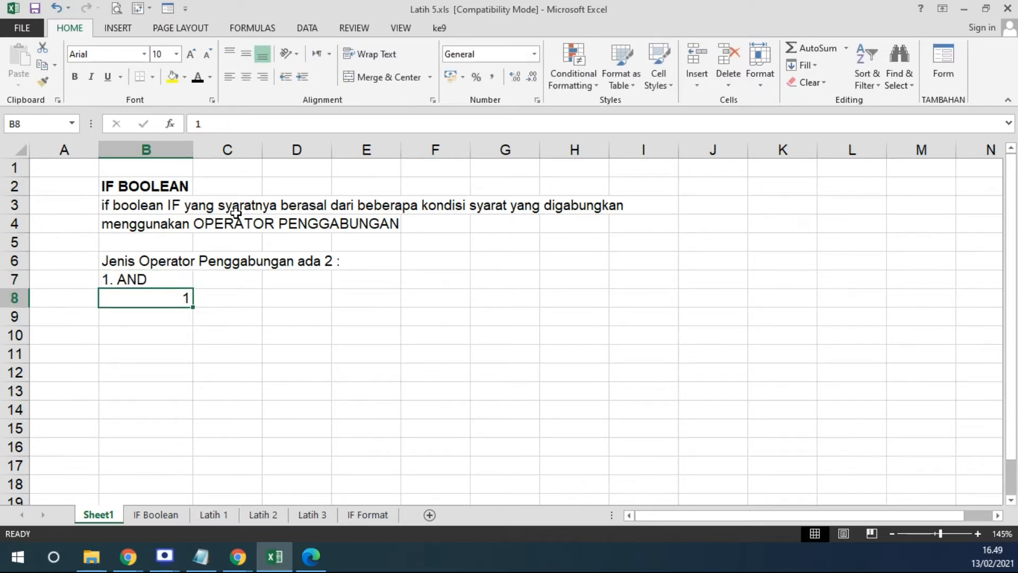
{"action": "type", "text": "2. OR"}
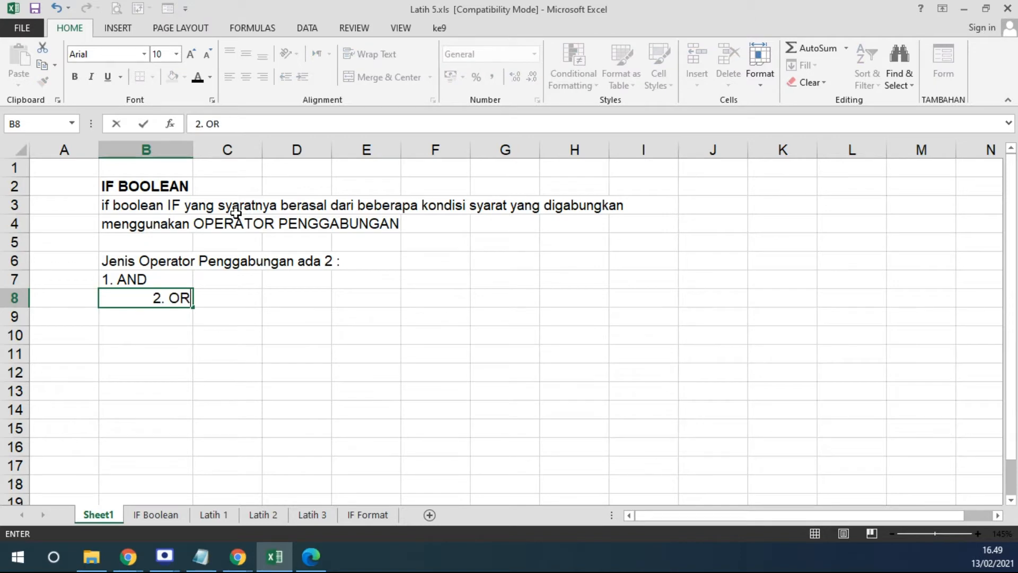
{"action": "key", "text": "Return"}
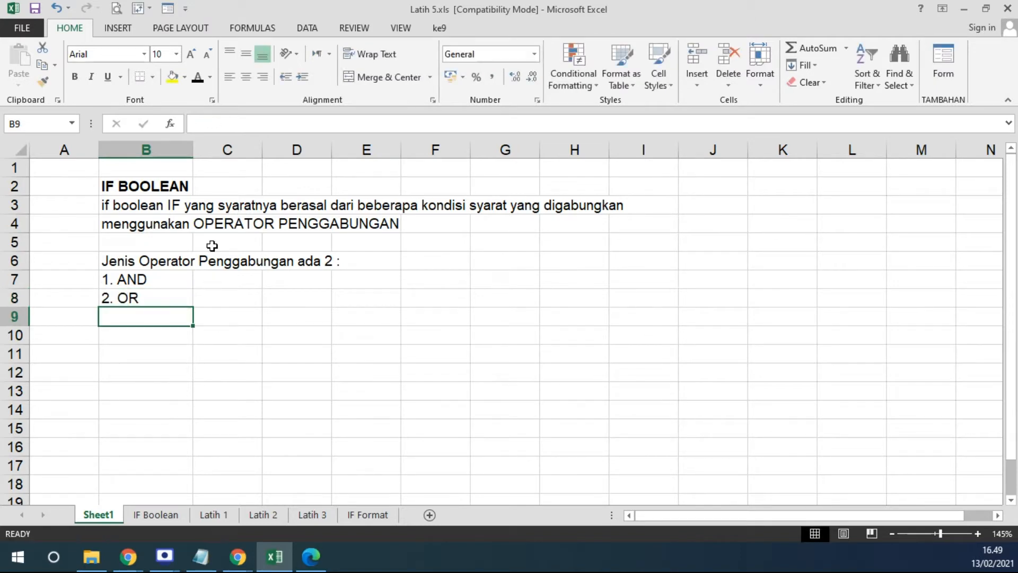
Step: Narrow column B to fit the operator list, and enter "- diartikan DAN" in C7 and "- diartikan ATAU" in C8 as text
{"action": "double_click", "coordinate": [194, 150]}
{"action": "left_click_drag", "start_coordinate": [658, 144], "coordinate": [155, 145]}
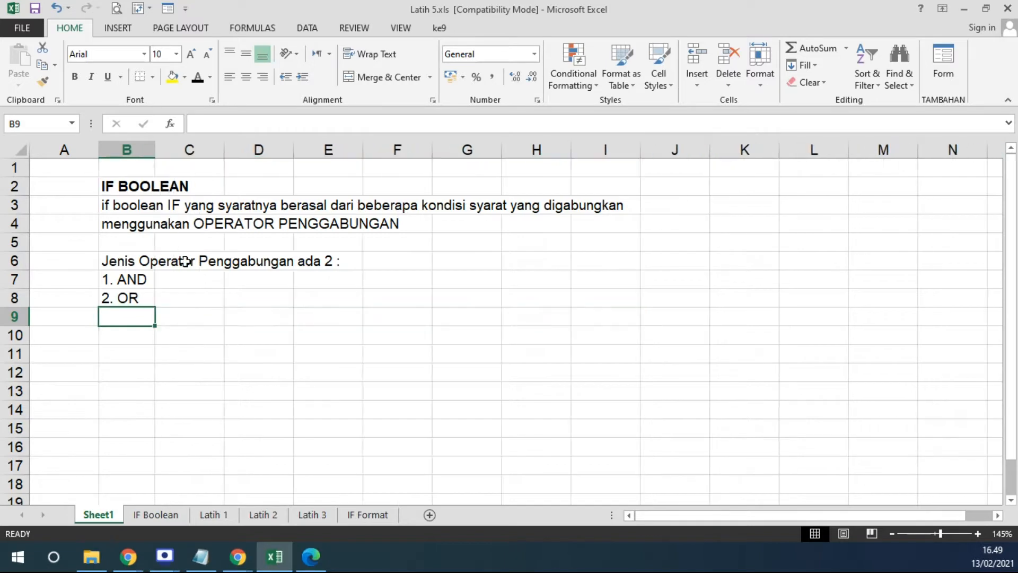
{"action": "left_click", "coordinate": [180, 280]}
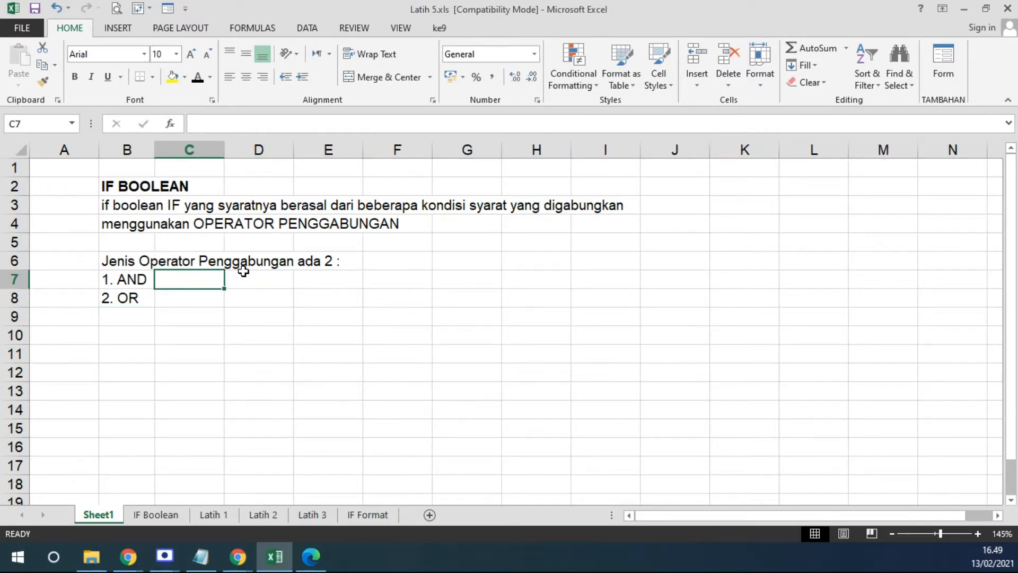
{"action": "type", "text": "'"}
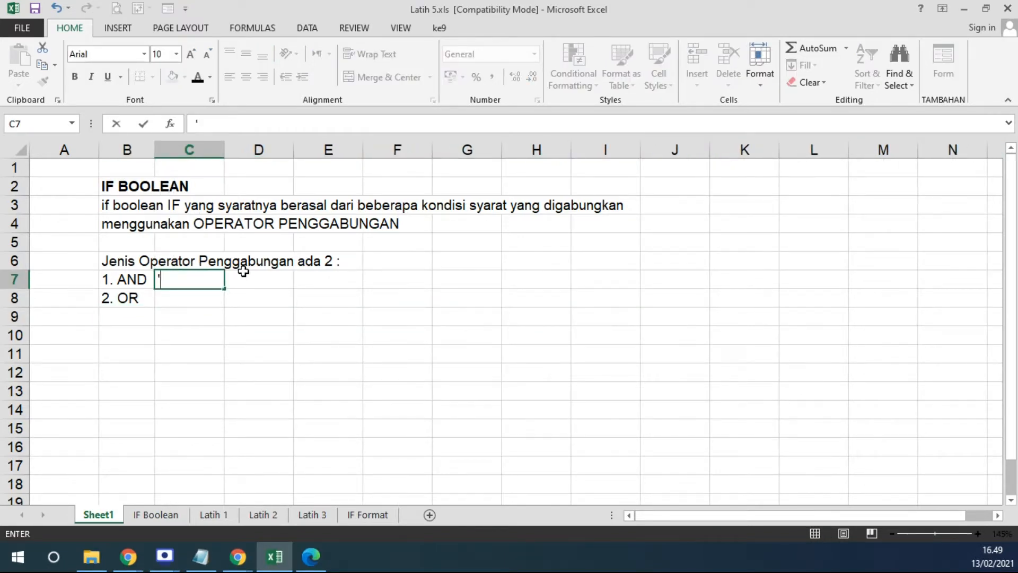
{"action": "type", "text": "- diartikan DAN"}
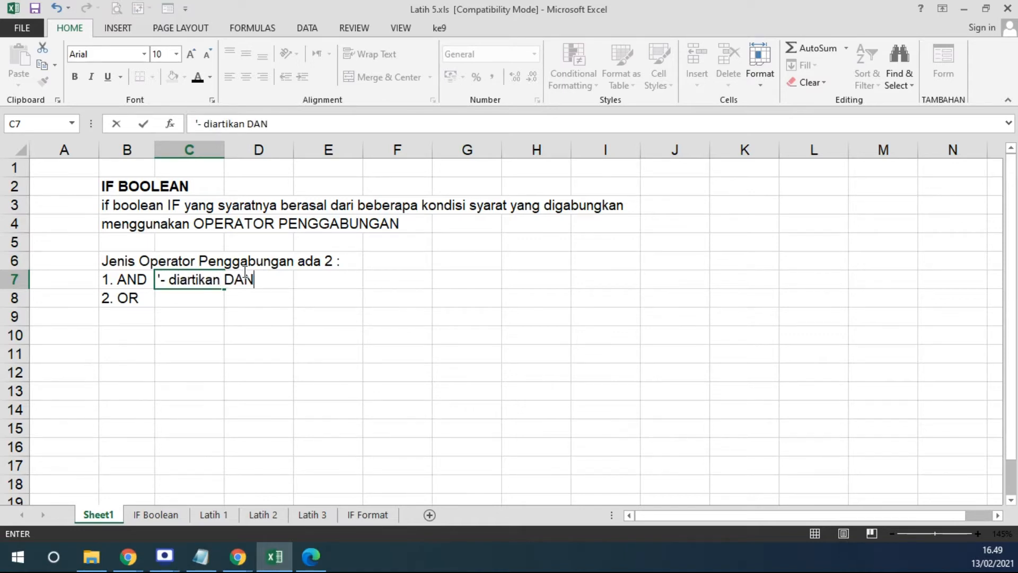
{"action": "key", "text": "Return"}
{"action": "type", "text": "'-"}
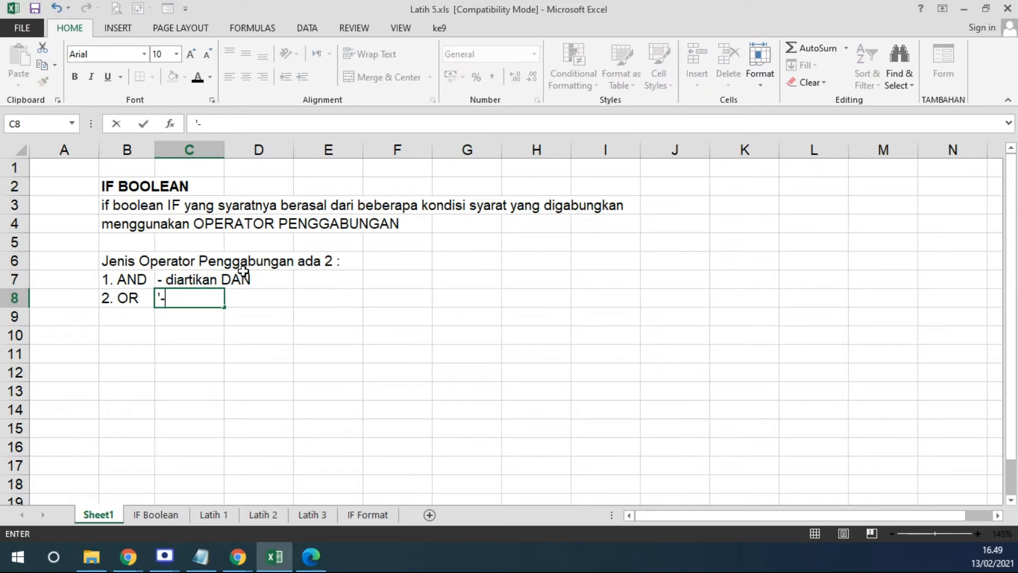
{"action": "type", "text": " diarti"}
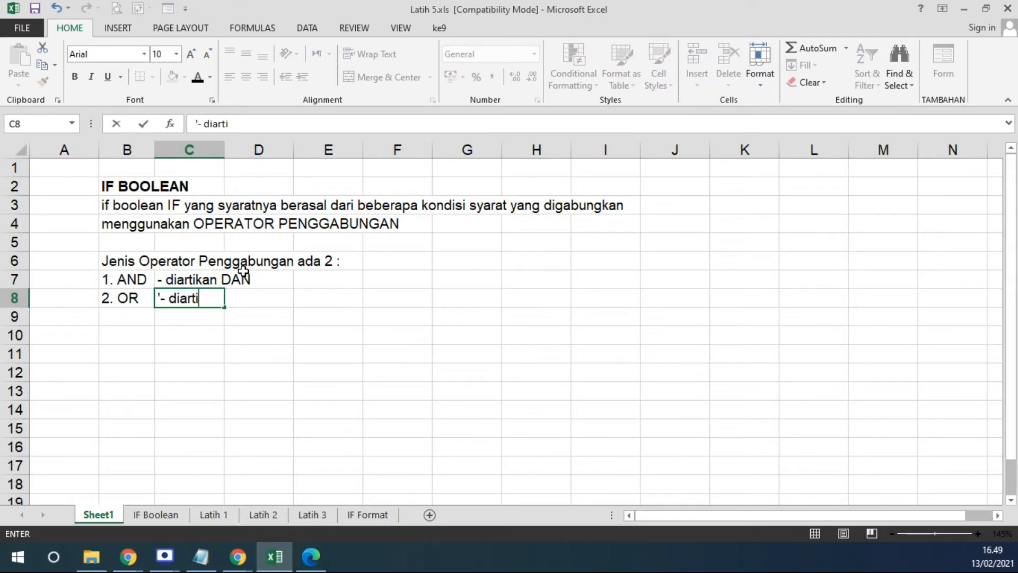
{"action": "type", "text": "kan ATAU"}
{"action": "key", "text": "Return"}
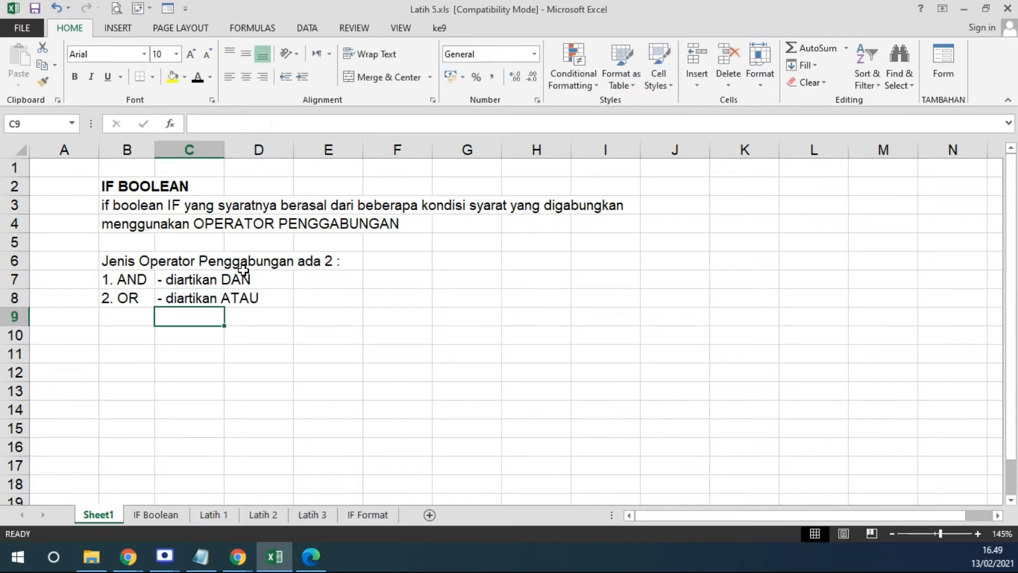
Step: Make the operator names in B7:B8 red and bold, and widen column C to fit its descriptions
{"action": "left_click_drag", "start_coordinate": [118, 280], "coordinate": [132, 296]}
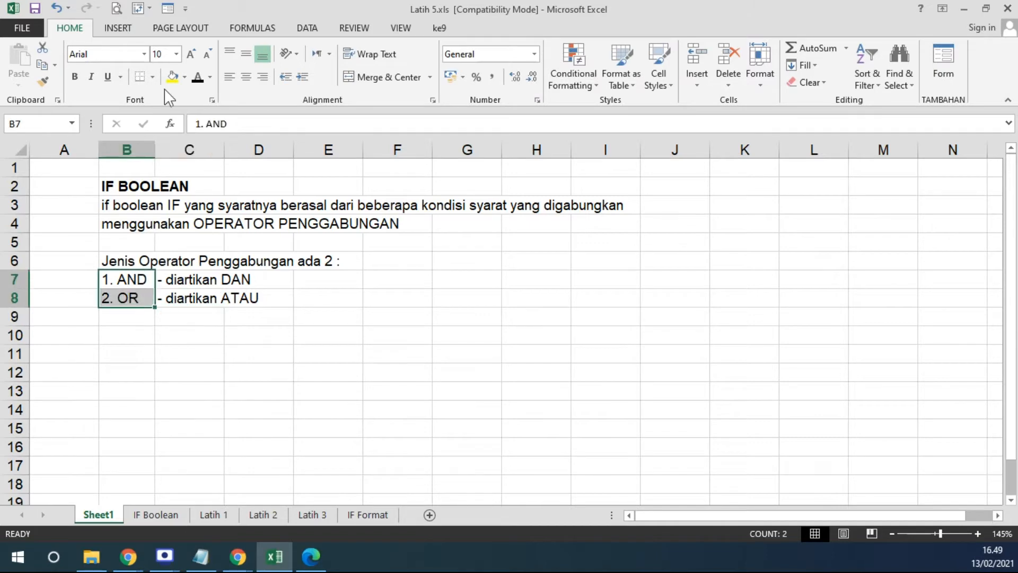
{"action": "left_click", "coordinate": [211, 78]}
{"action": "left_click", "coordinate": [210, 211]}
{"action": "left_click", "coordinate": [80, 81]}
{"action": "left_click", "coordinate": [295, 328]}
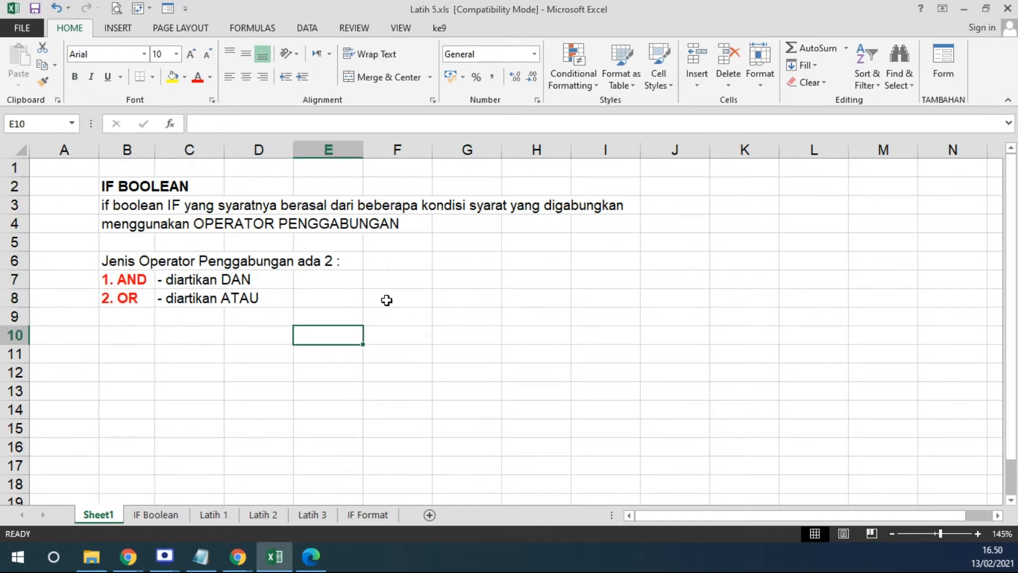
{"action": "double_click", "coordinate": [224, 149]}
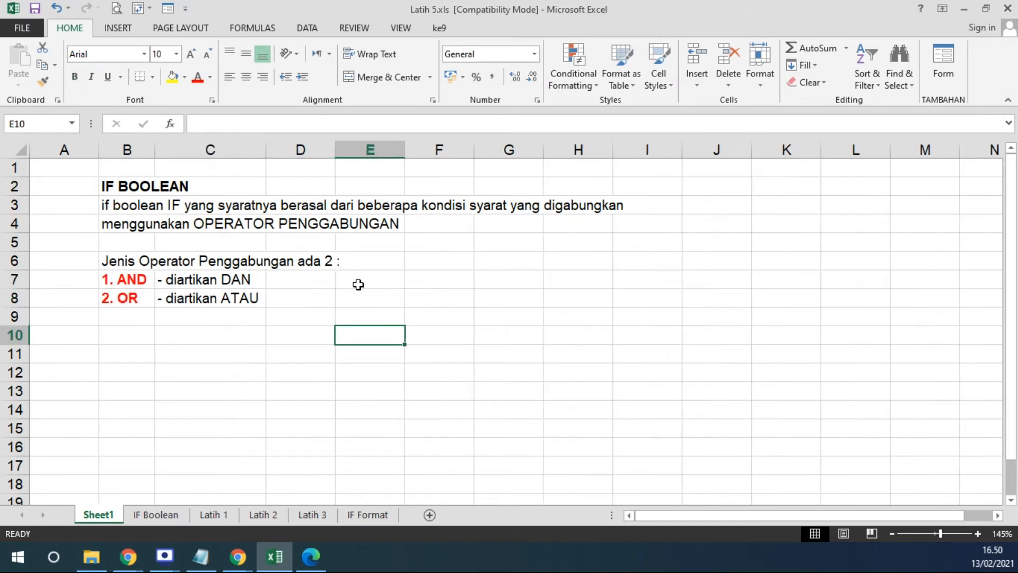
Step: Enter the label "contoh :" in B10, below the operator list
{"action": "left_click", "coordinate": [244, 321]}
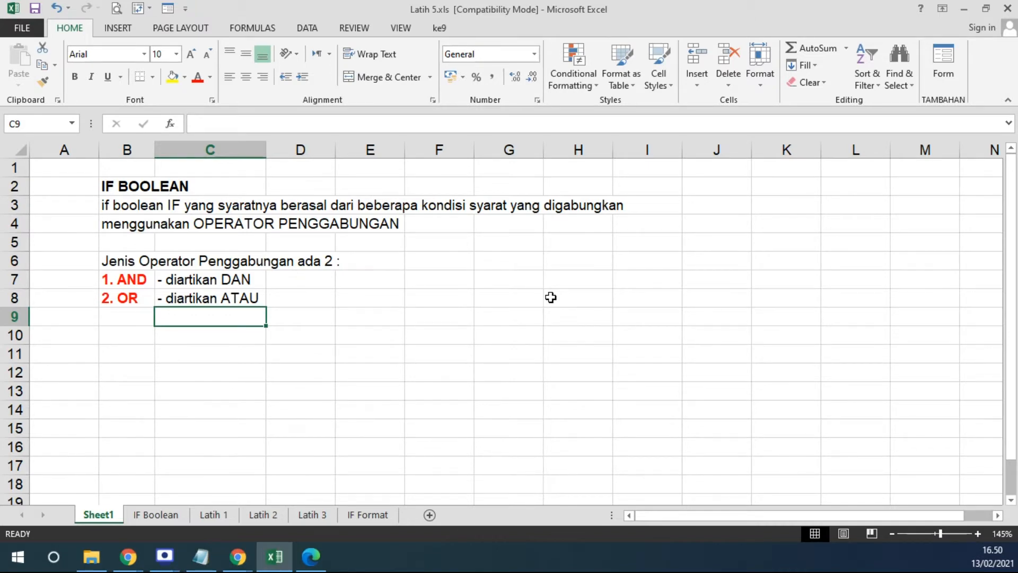
{"action": "key", "text": "Left"}
{"action": "key", "text": "Down"}
{"action": "type", "text": "contoh :"}
{"action": "key", "text": "Return"}
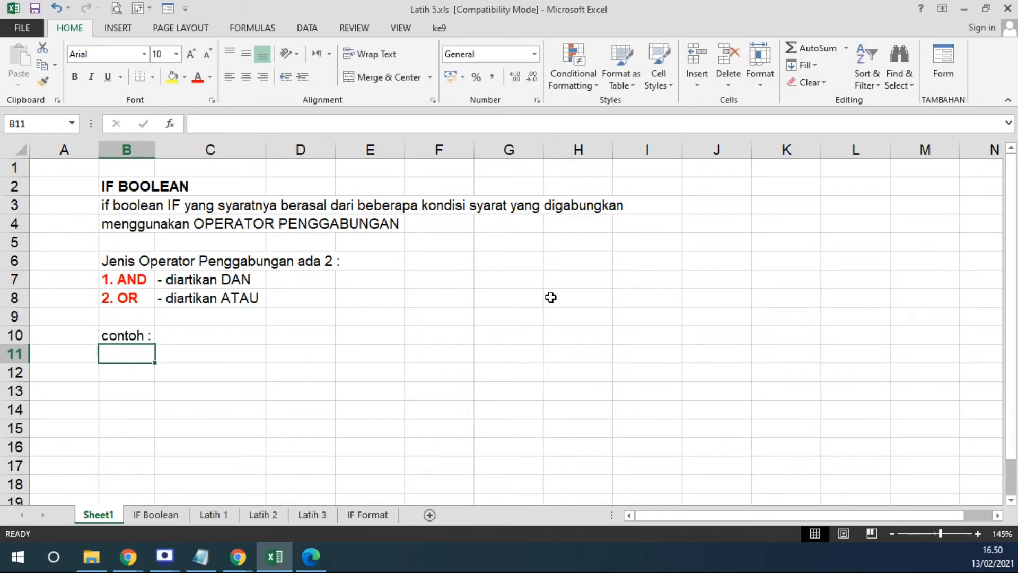
Step: Enter the example table headers "syarat 1", "syarat 2", "AND" and "OR" in C11:F11
{"action": "key", "text": "Right"}
{"action": "type", "text": "syarat 1"}
{"action": "key", "text": "Right"}
{"action": "type", "text": "sa"}
{"action": "key", "text": "BackSpace"}
{"action": "type", "text": "yarat 2"}
{"action": "key", "text": "Right"}
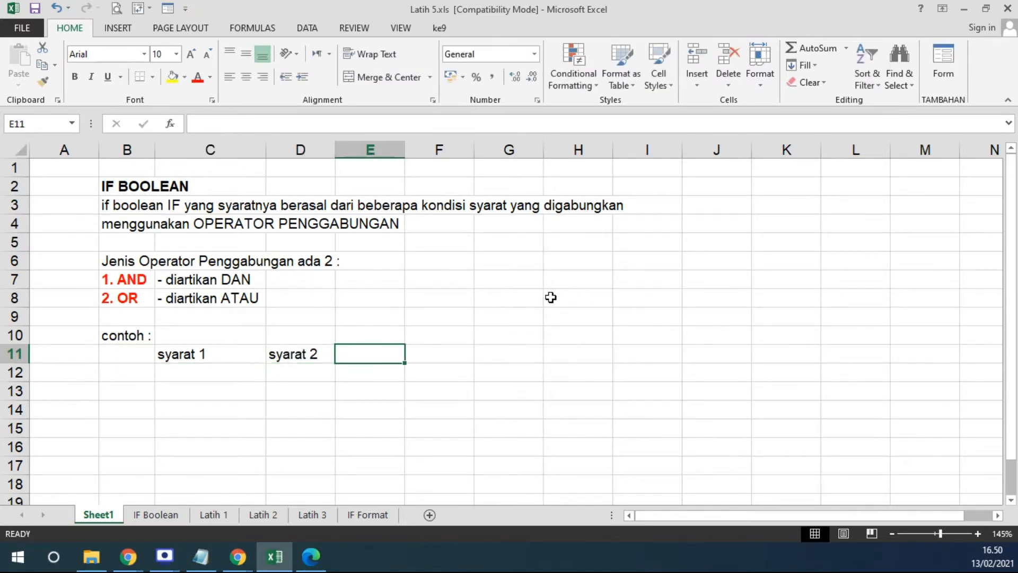
{"action": "type", "text": "AND"}
{"action": "key", "text": "Right"}
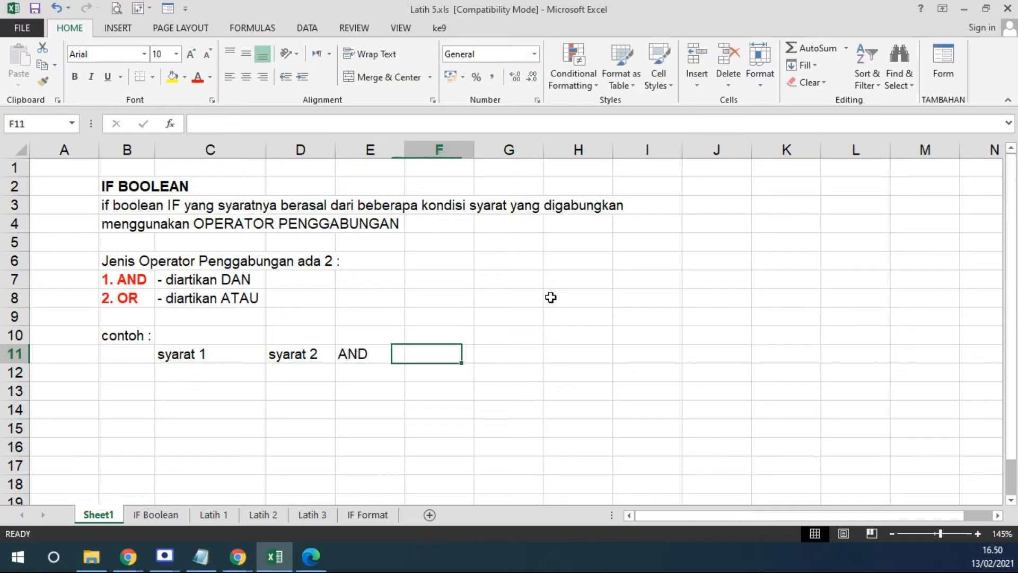
{"action": "type", "text": "OR"}
{"action": "key", "text": "Return"}
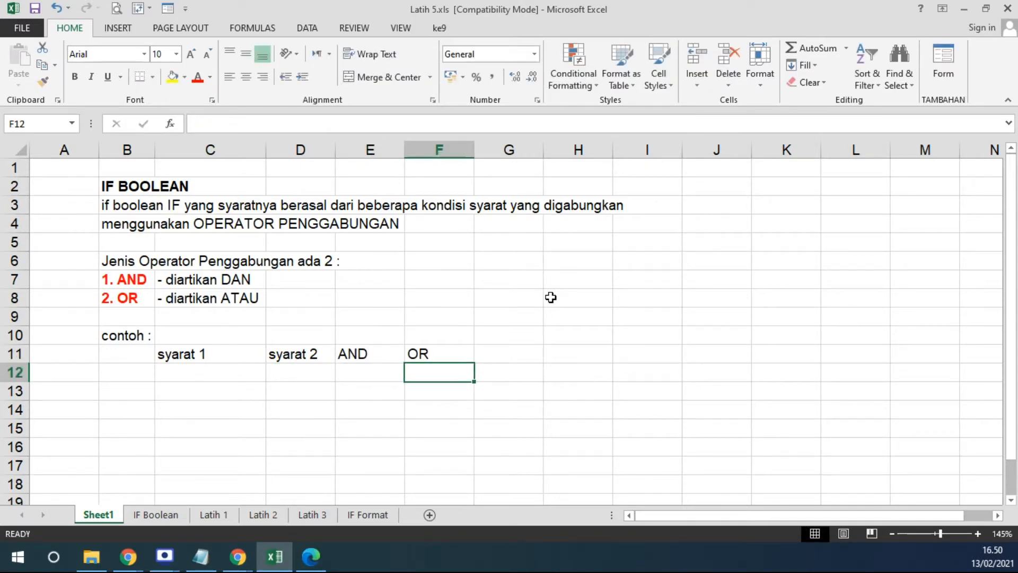
Step: Center the header cells C11:F11 horizontally and vertically
{"action": "left_click_drag", "start_coordinate": [209, 350], "coordinate": [424, 353]}
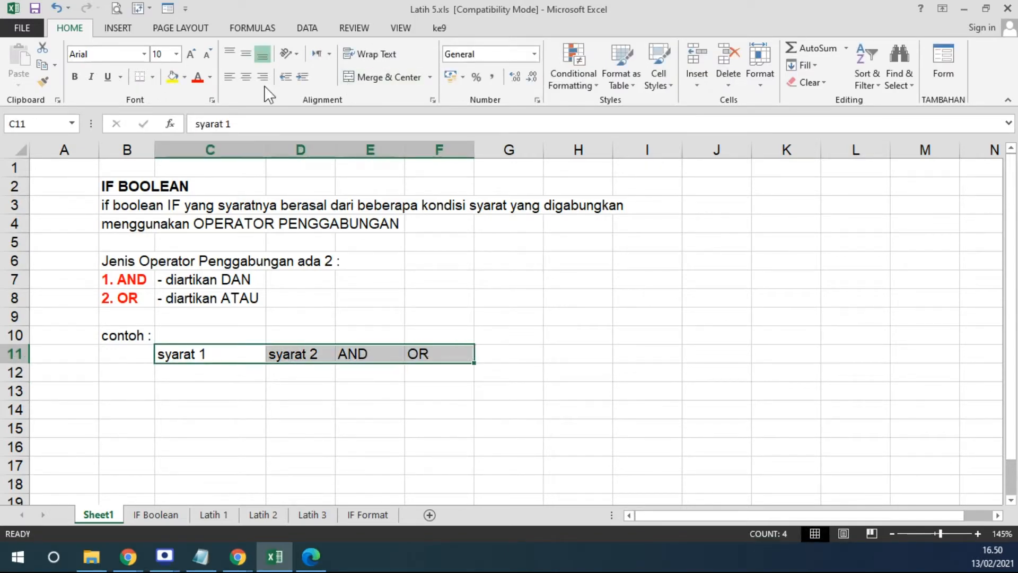
{"action": "left_click", "coordinate": [246, 76]}
{"action": "left_click", "coordinate": [245, 53]}
Step: Apply all borders to the table range C11:F17
{"action": "left_click_drag", "start_coordinate": [228, 356], "coordinate": [434, 459]}
{"action": "left_click", "coordinate": [153, 77]}
{"action": "left_click", "coordinate": [183, 202]}
{"action": "left_click", "coordinate": [549, 444]}
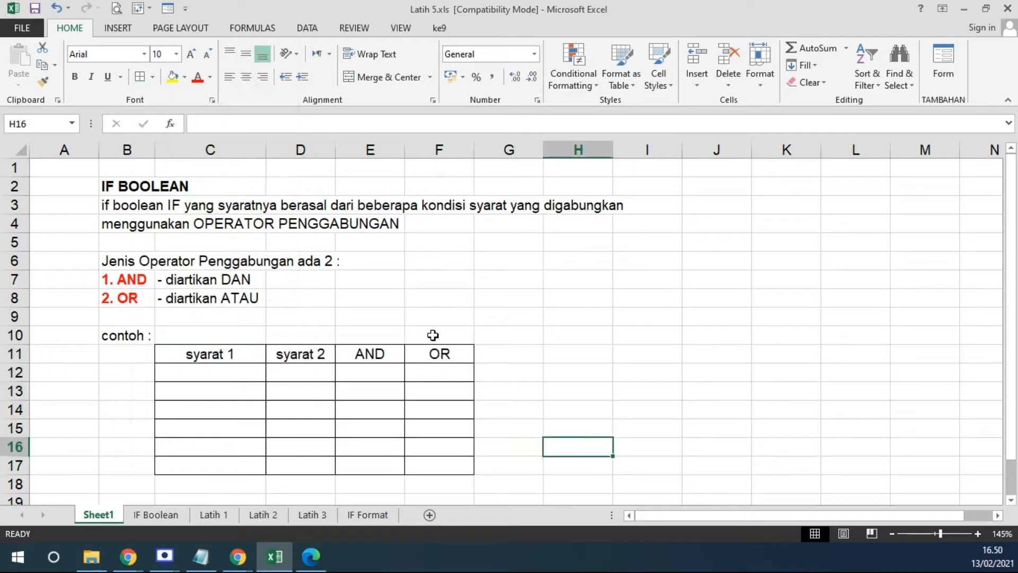
Step: Fill the table header cells C11:F11 with light green
{"action": "left_click_drag", "start_coordinate": [231, 353], "coordinate": [423, 353]}
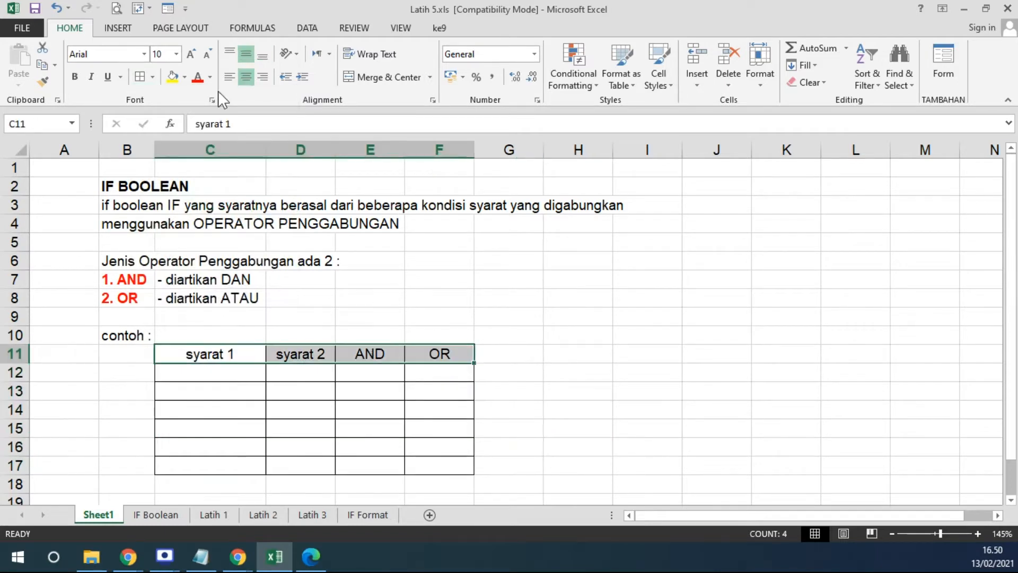
{"action": "left_click", "coordinate": [185, 77]}
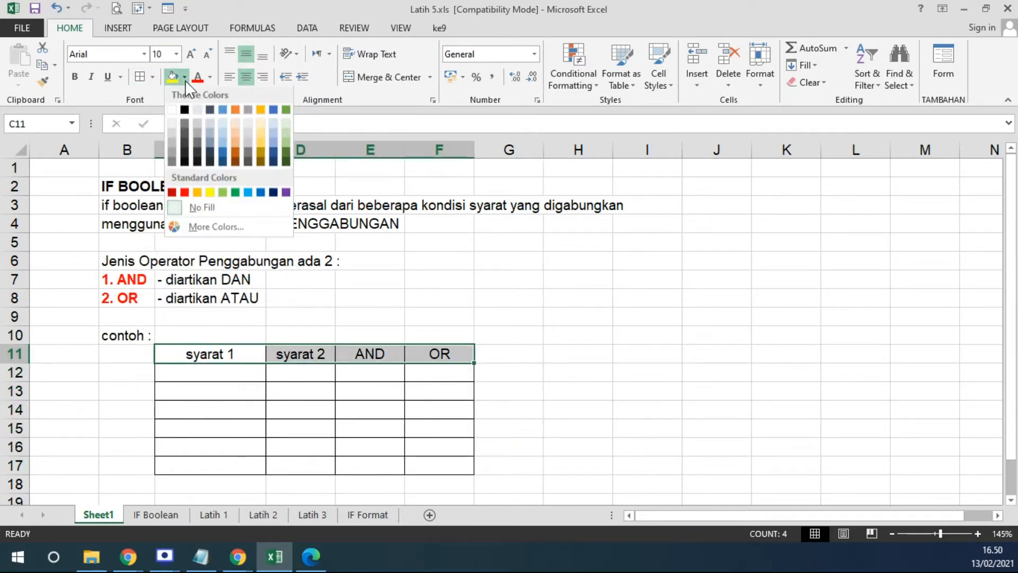
{"action": "left_click", "coordinate": [225, 194]}
Step: Narrow column C to fit its header and widen columns D, E and F of the example table
{"action": "left_click_drag", "start_coordinate": [266, 150], "coordinate": [229, 154]}
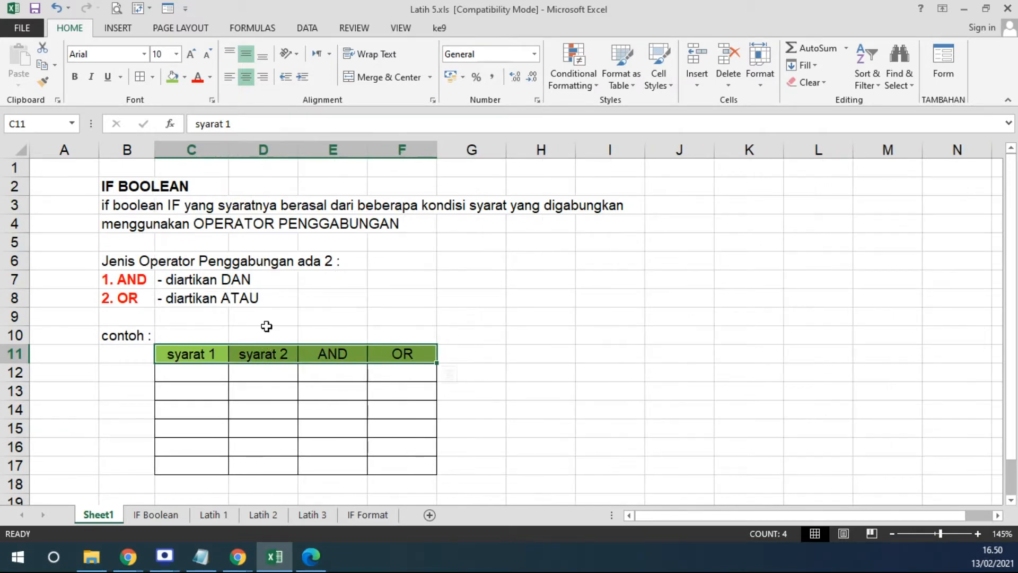
{"action": "left_click_drag", "start_coordinate": [303, 152], "coordinate": [305, 154]}
{"action": "left_click_drag", "start_coordinate": [374, 155], "coordinate": [391, 157]}
{"action": "mouse_move", "coordinate": [462, 152]}
{"action": "left_mouse_down"}
{"action": "mouse_move", "coordinate": [495, 155]}
{"action": "mouse_move", "coordinate": [480, 151]}
{"action": "left_mouse_up"}
Step: Enter the condition formula = 4 > 4 in C12 under "syarat 1"
{"action": "scroll", "coordinate": [478, 265], "scroll_direction": "down", "scroll_amount": 2}
{"action": "scroll", "coordinate": [484, 225], "scroll_direction": "up", "scroll_amount": 1}
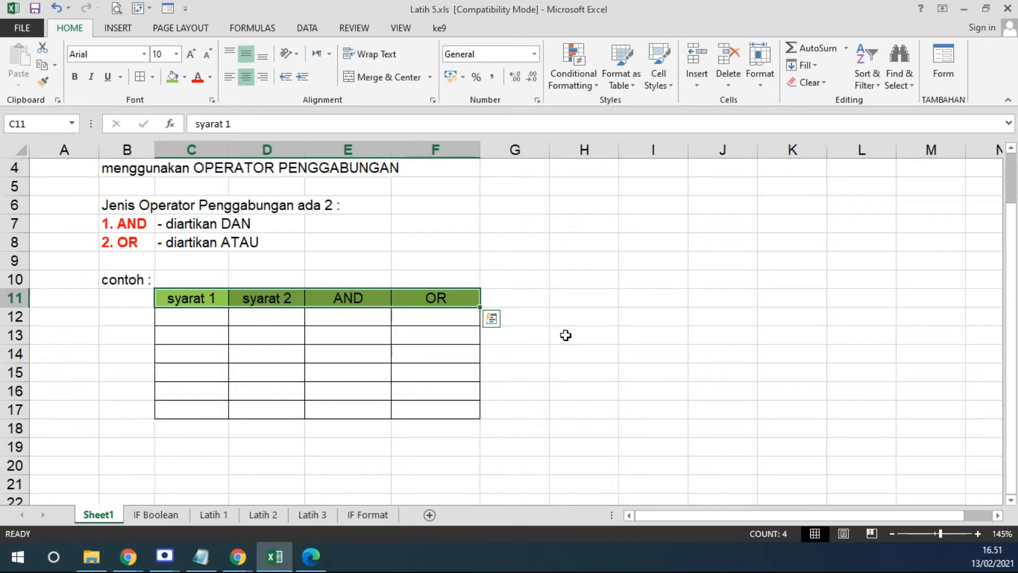
{"action": "left_click", "coordinate": [204, 319]}
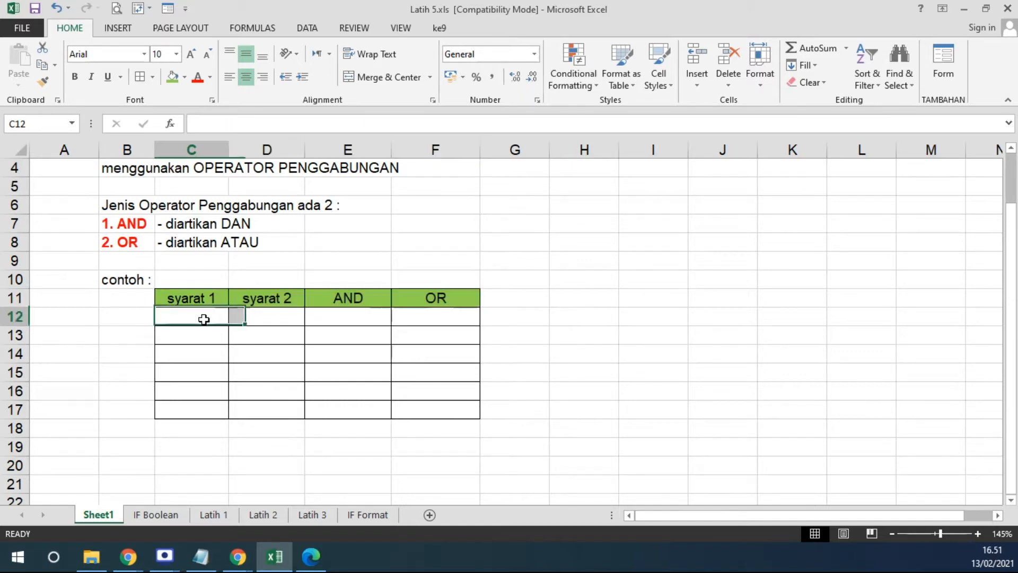
{"action": "type", "text": "="}
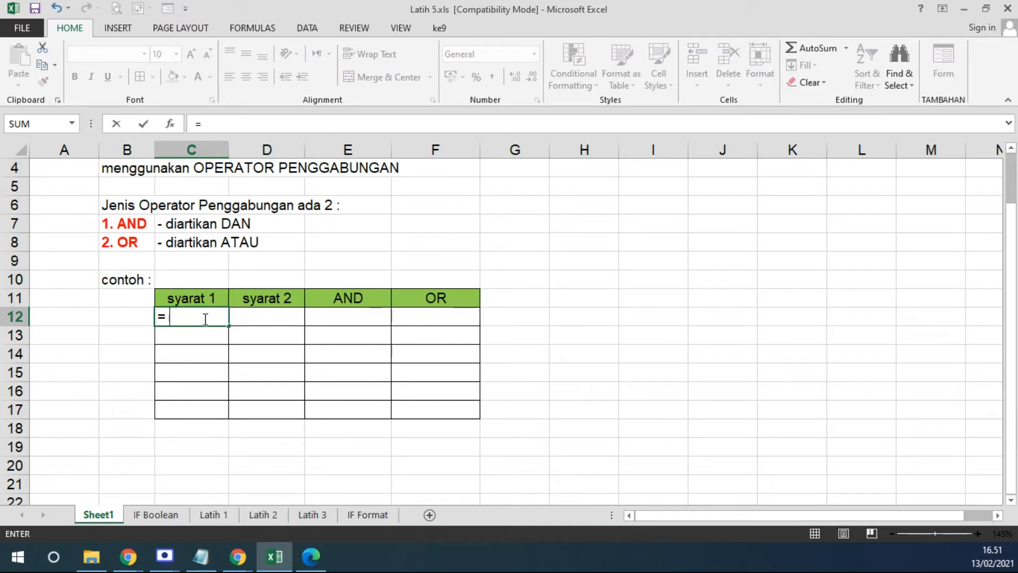
{"action": "type", "text": " 4 > 4"}
{"action": "key", "text": "Return"}
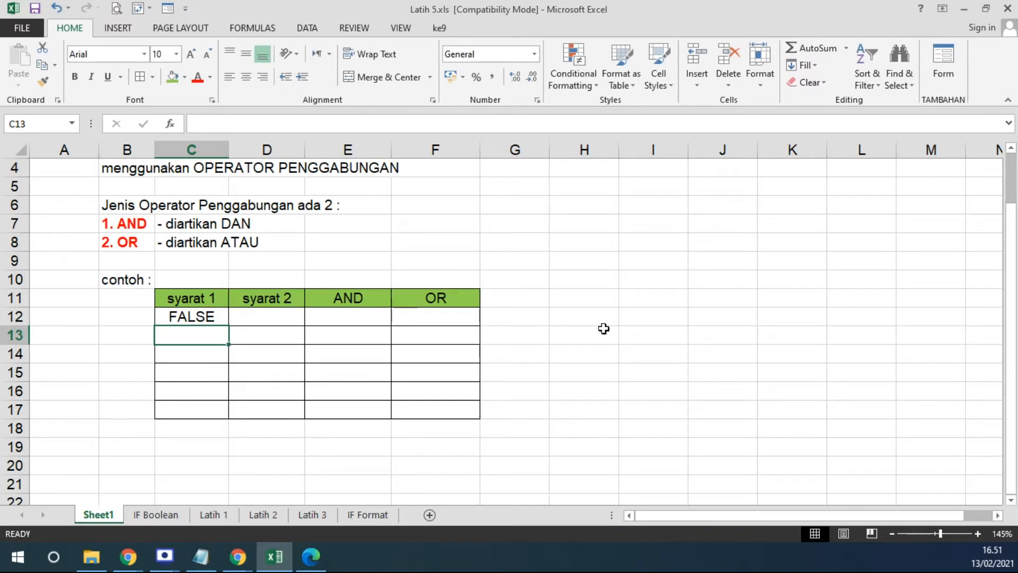
Step: Enter the text comparison formula = "aku"="AKU" in D12 under "syarat 2"
{"action": "left_click", "coordinate": [175, 318]}
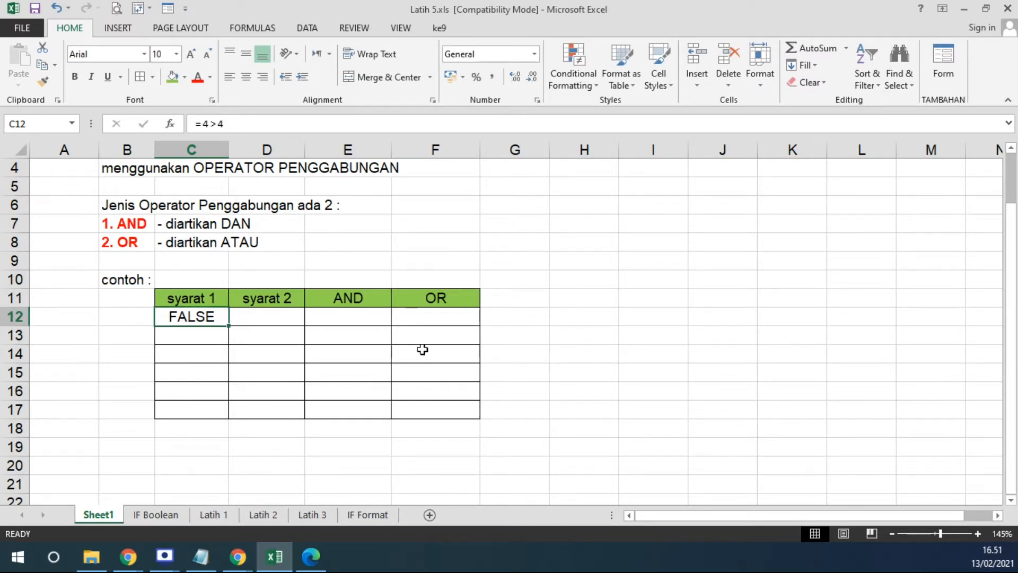
{"action": "key", "text": "Right"}
{"action": "type", "text": "="}
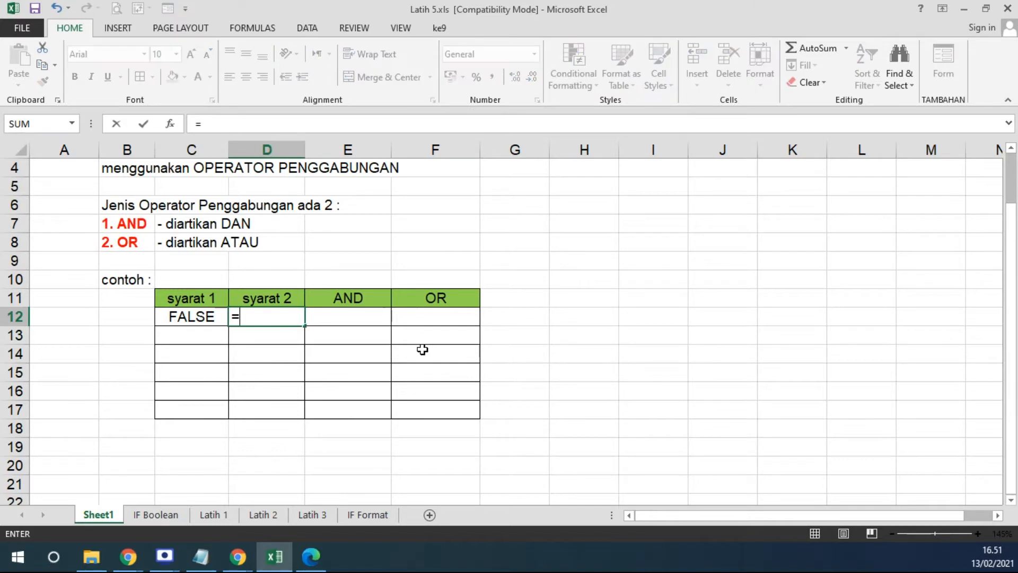
{"action": "type", "text": " \"aku\""}
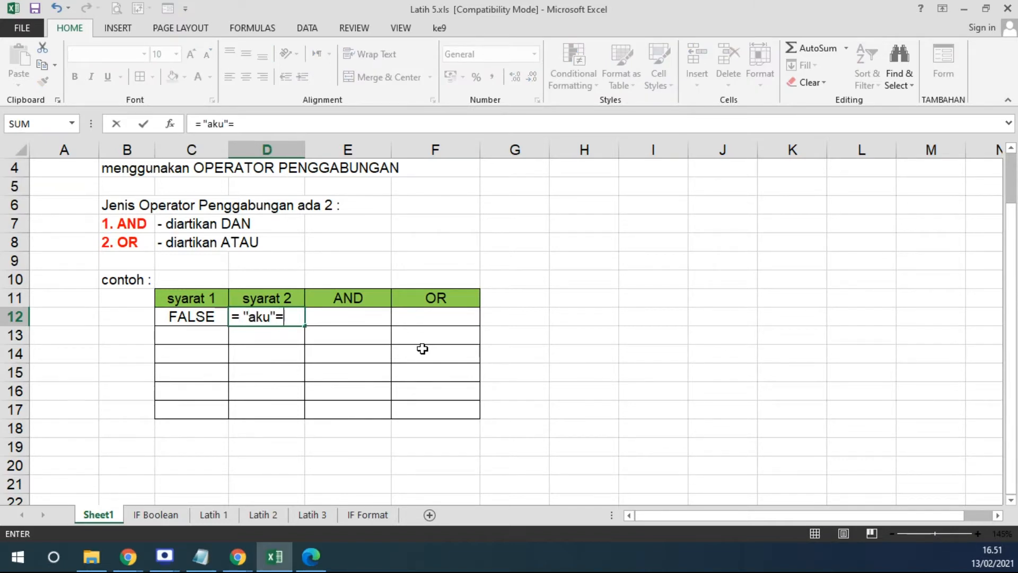
{"action": "type", "text": "=\"AKU"}
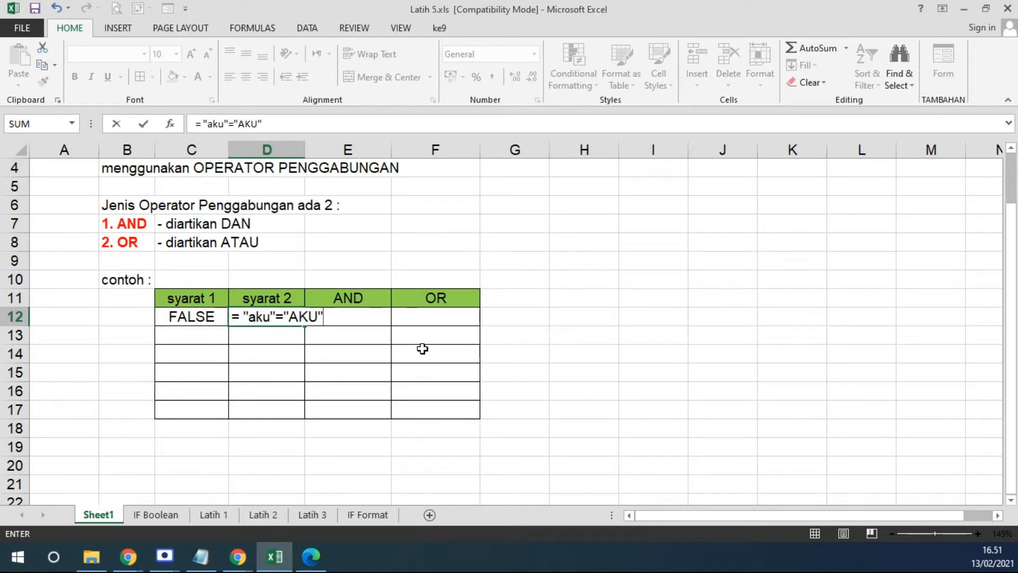
{"action": "key", "text": "Return"}
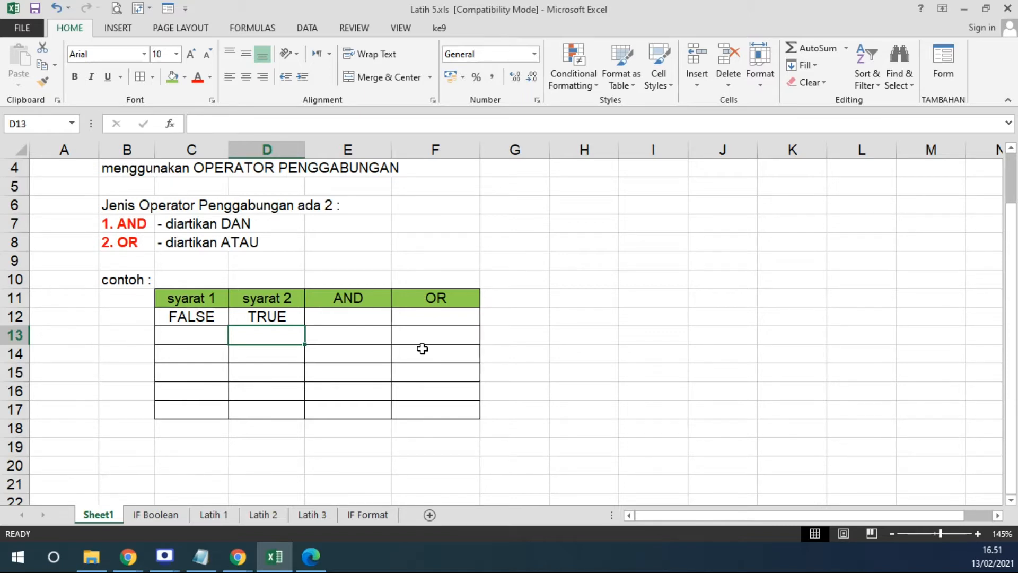
Step: Insert two blank columns between the "syarat 2" and "AND" columns
{"action": "right_click", "coordinate": [342, 149]}
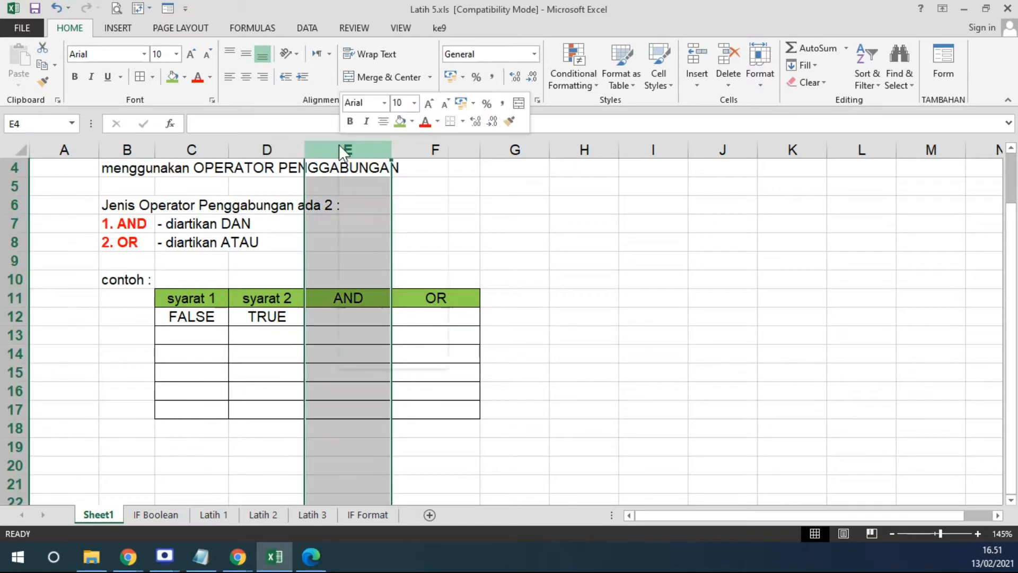
{"action": "left_click", "coordinate": [404, 248]}
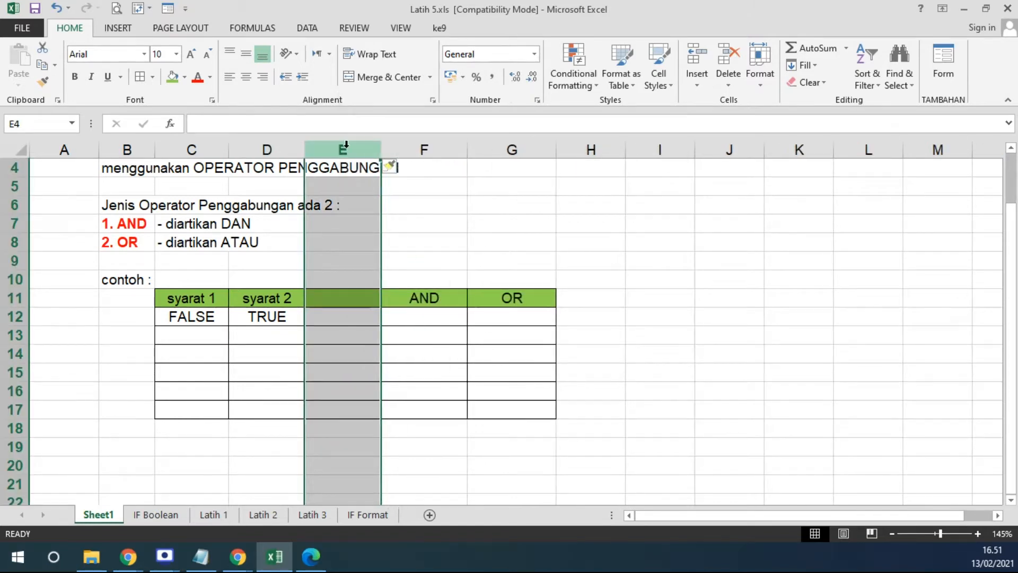
{"action": "right_click", "coordinate": [350, 154]}
{"action": "left_click", "coordinate": [409, 257]}
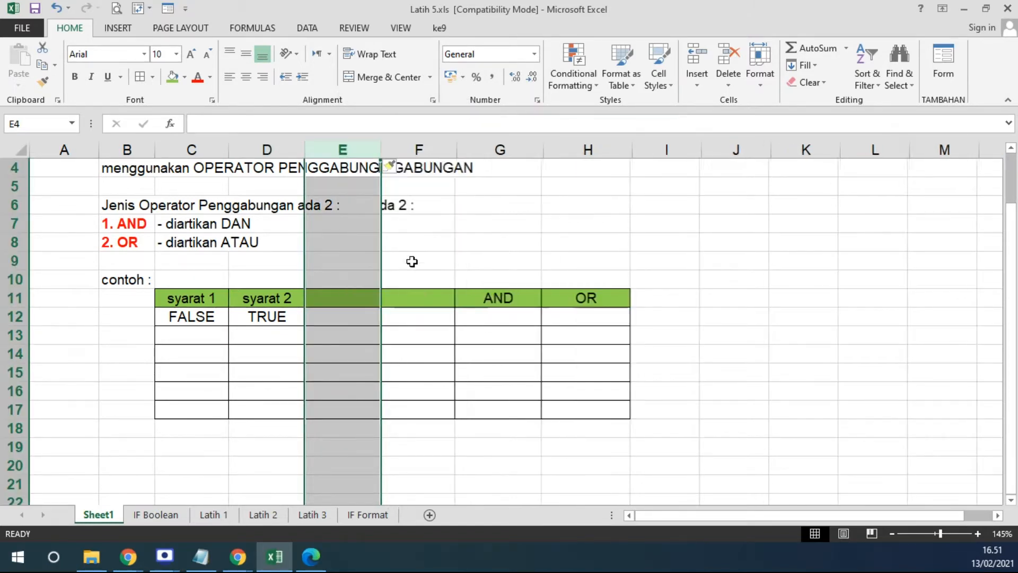
Step: Enter the headers "...." in E11 and "n syarat" in F11
{"action": "left_click", "coordinate": [345, 293]}
{"action": "type", "text": "...."}
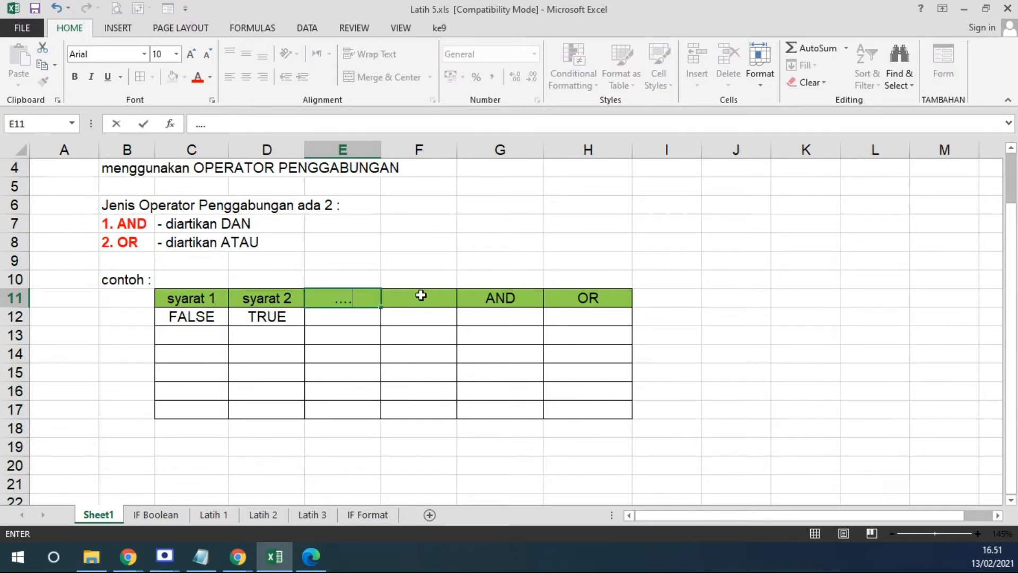
{"action": "left_click", "coordinate": [421, 296]}
{"action": "type", "text": "n syarat"}
{"action": "key", "text": "Return"}
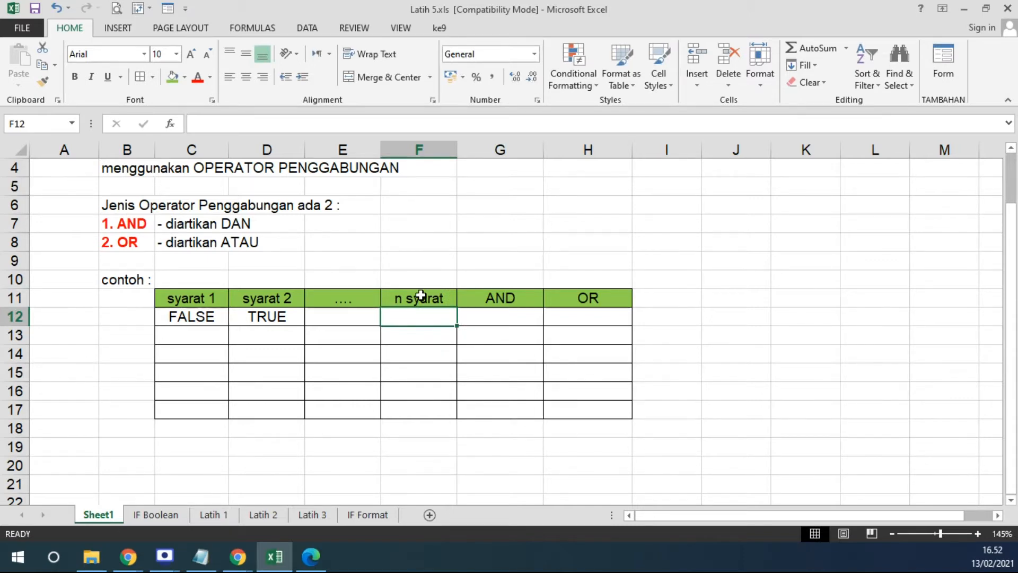
{"action": "left_click", "coordinate": [185, 316]}
{"action": "left_click", "coordinate": [242, 314]}
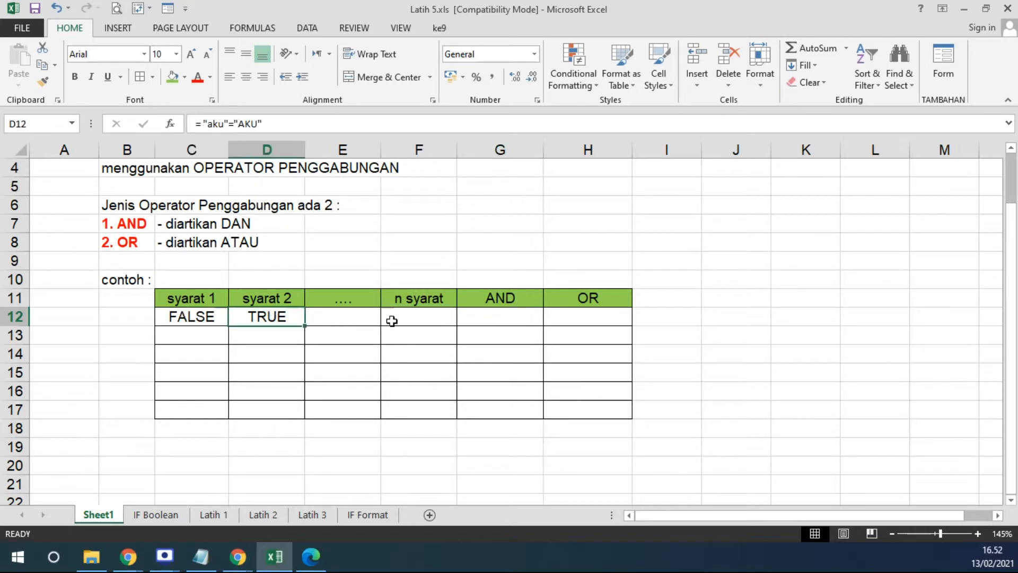
{"action": "left_click", "coordinate": [393, 318]}
{"action": "left_click_drag", "start_coordinate": [352, 319], "coordinate": [400, 318]}
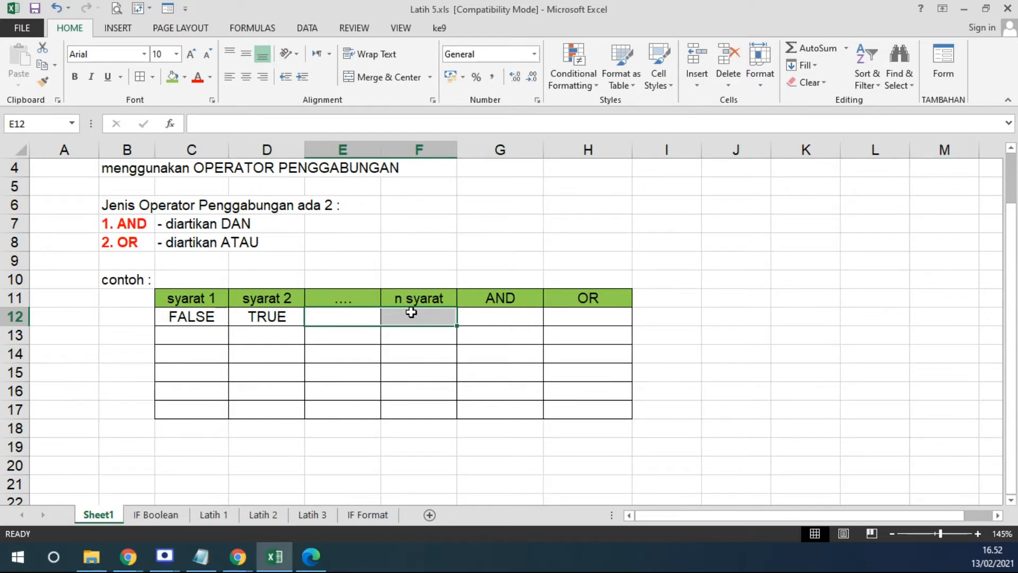
Step: Enter the formula =AND(C12; D12) in G12 to combine both conditions of the first table row
{"action": "left_click", "coordinate": [538, 314]}
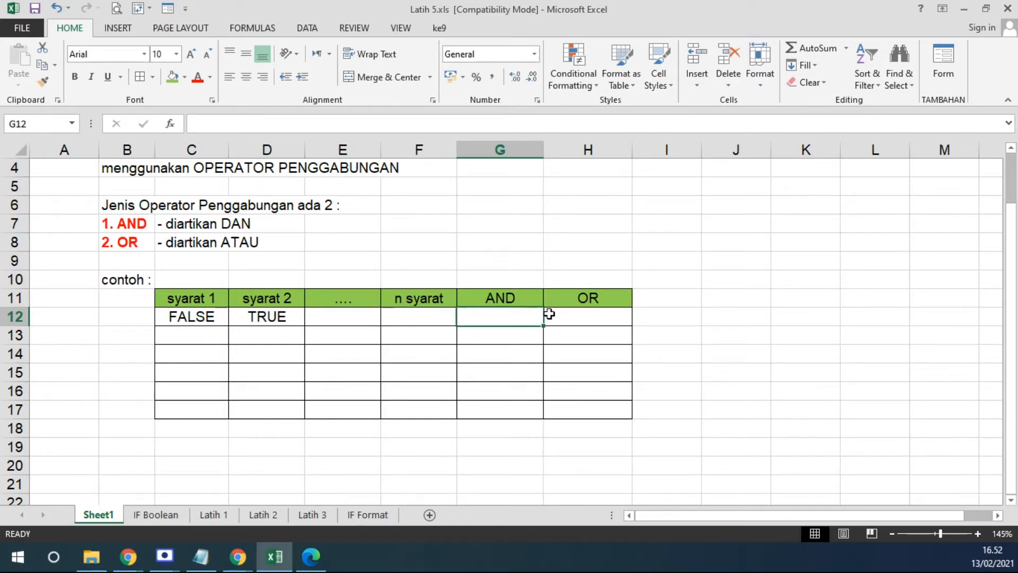
{"action": "type", "text": "=a"}
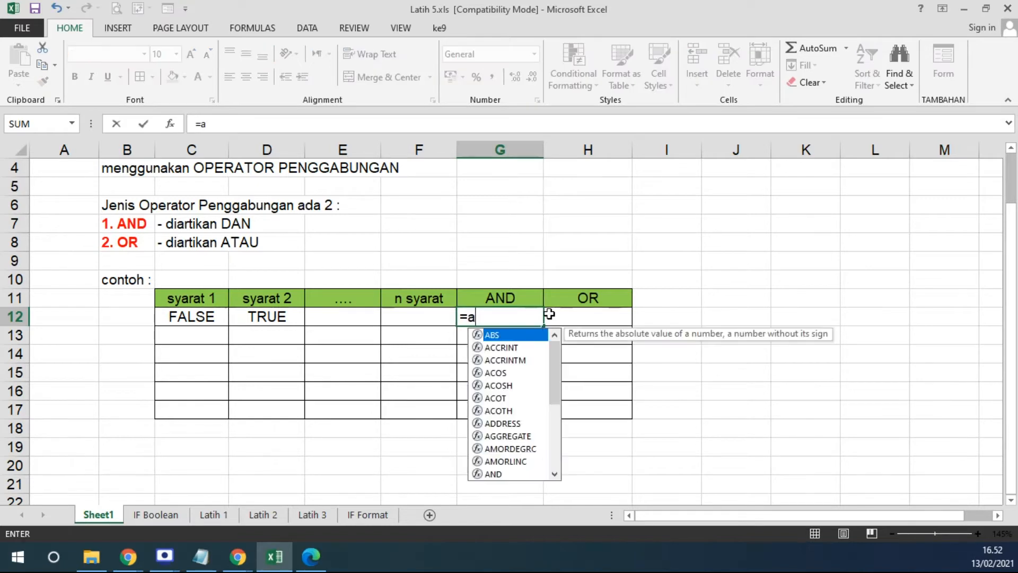
{"action": "key", "text": "BackSpace"}
{"action": "type", "text": "and"}
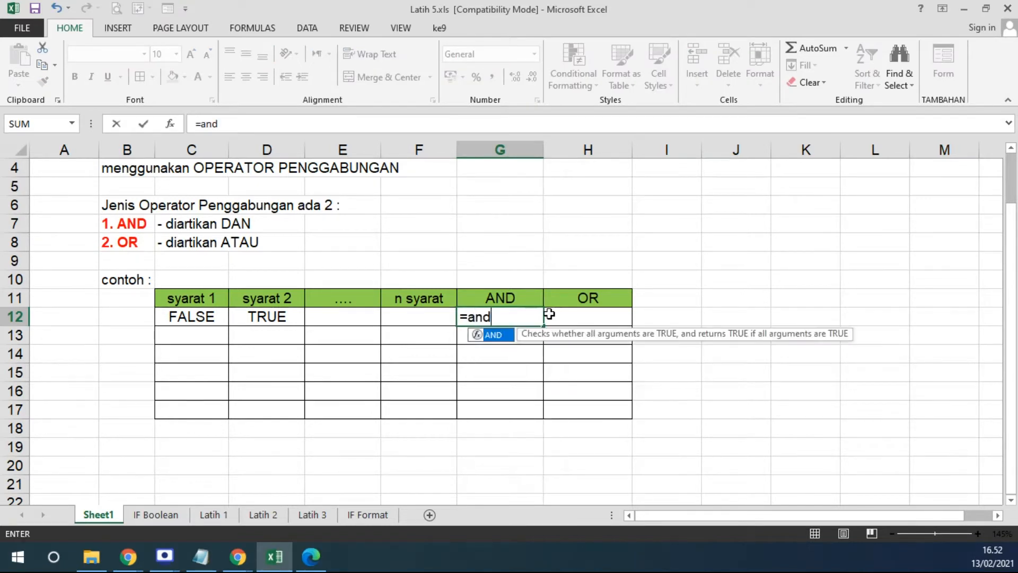
{"action": "type", "text": "("}
{"action": "key", "text": "BackSpace"}
{"action": "key", "text": "BackSpace"}
{"action": "key", "text": "BackSpace"}
{"action": "key", "text": "BackSpace"}
{"action": "type", "text": "AND("}
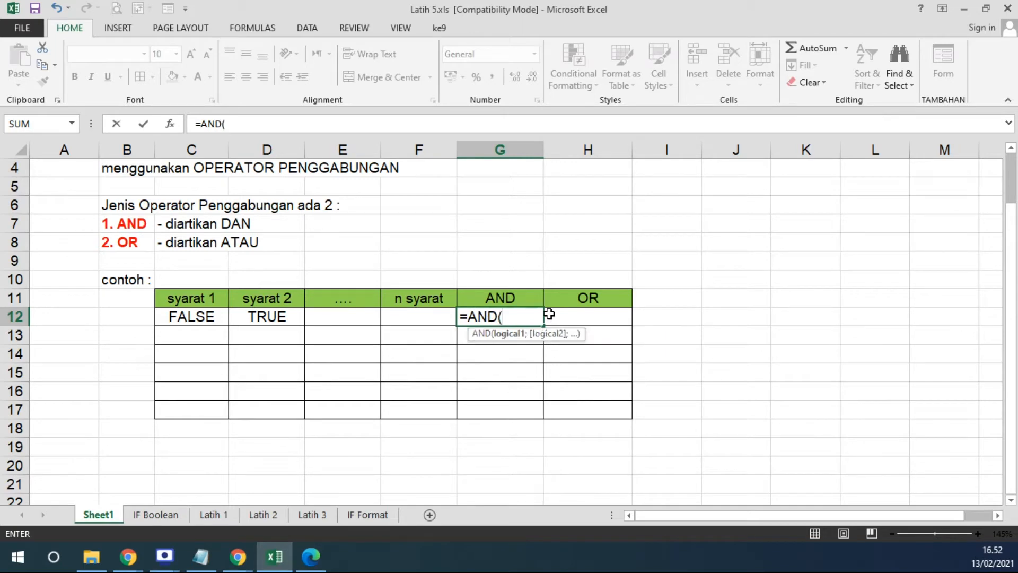
{"action": "left_click", "coordinate": [190, 316]}
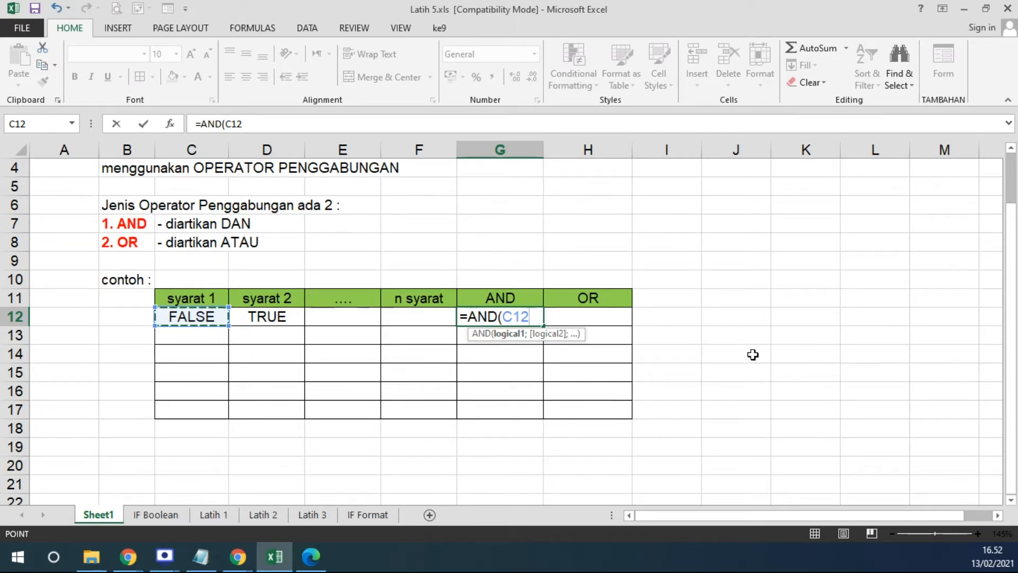
{"action": "type", "text": ";"}
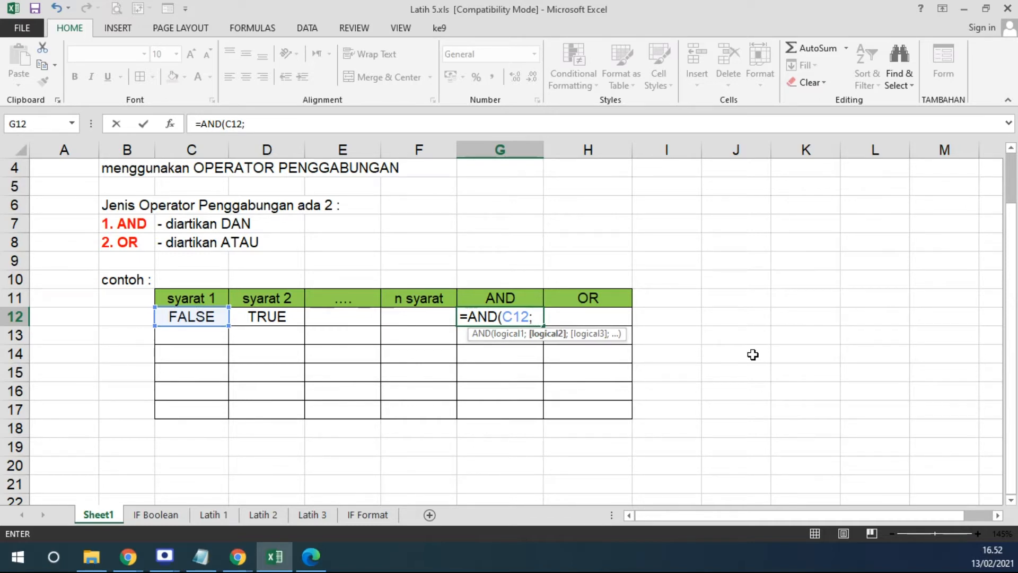
{"action": "left_click", "coordinate": [275, 316]}
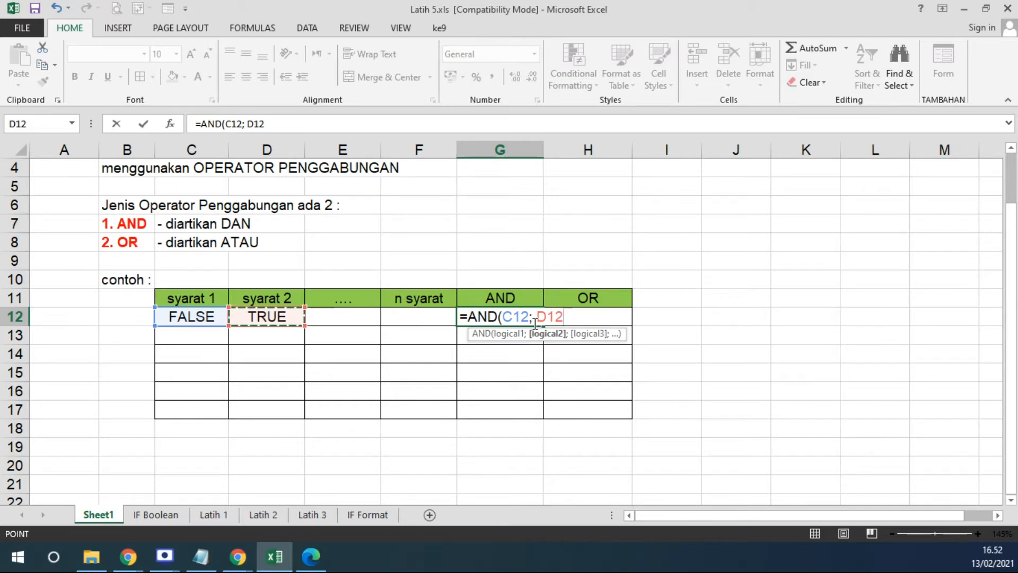
{"action": "type", "text": ")"}
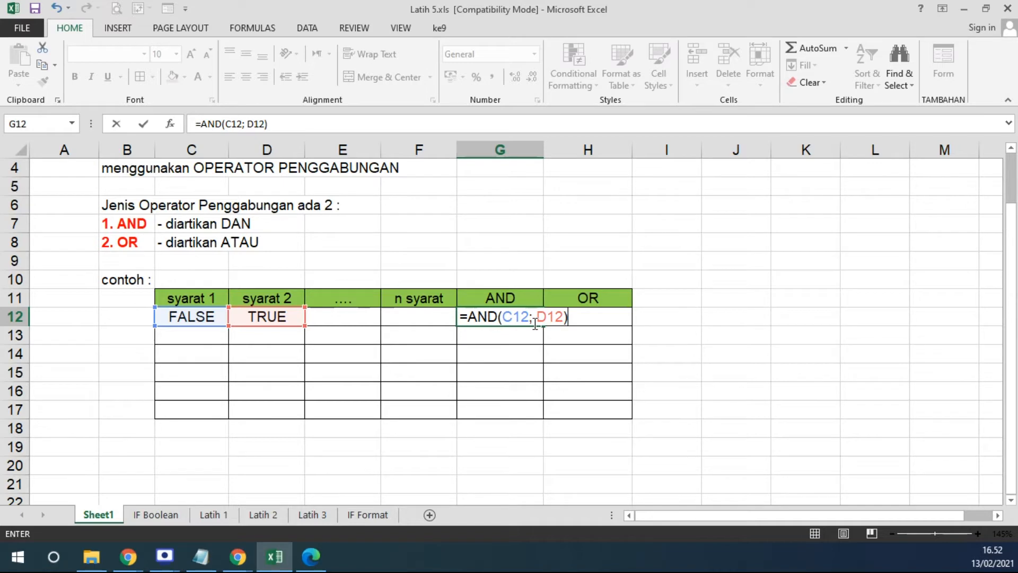
{"action": "key", "text": "Return"}
{"action": "left_click", "coordinate": [534, 323]}
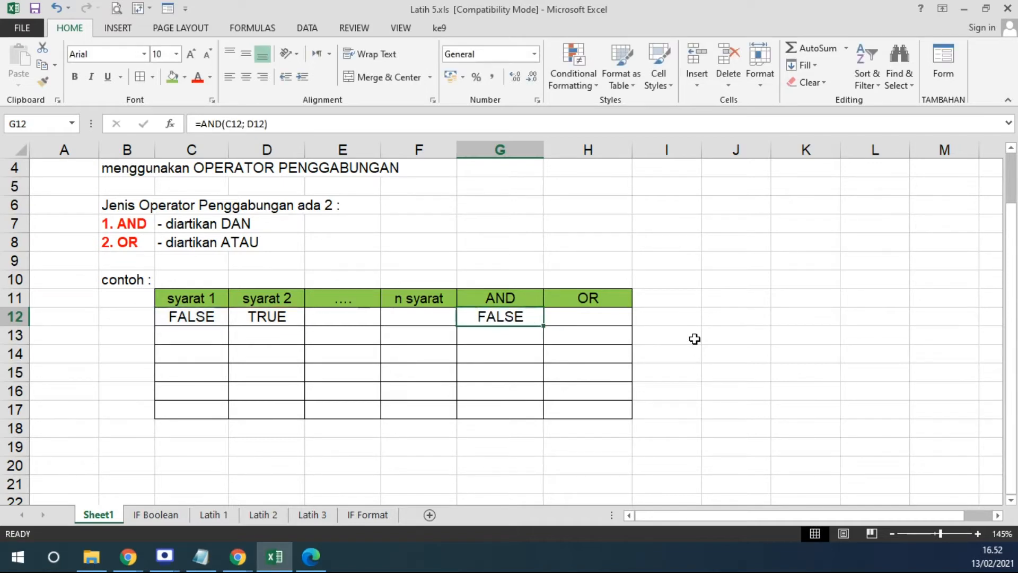
{"action": "left_click", "coordinate": [181, 317]}
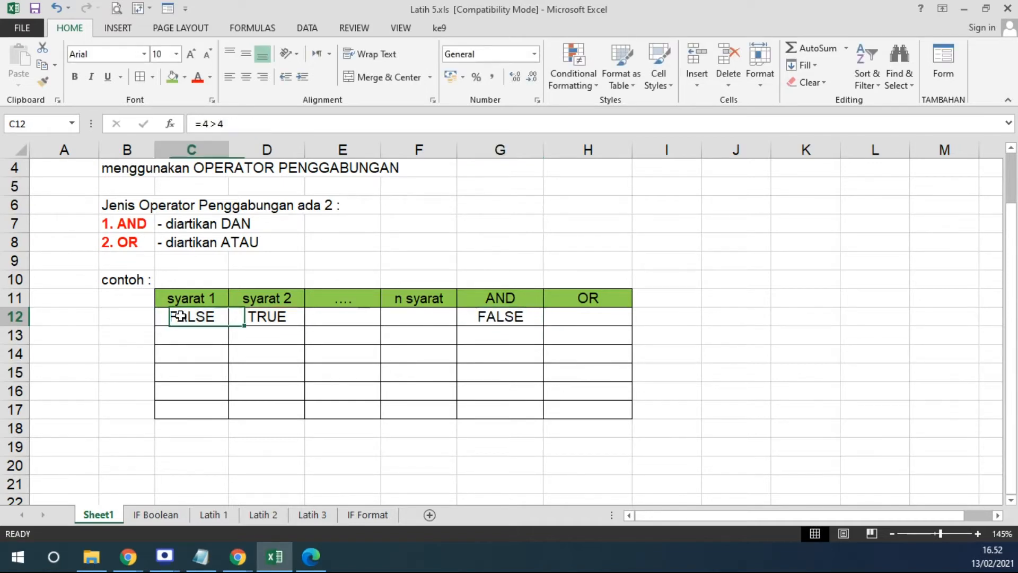
{"action": "left_click", "coordinate": [275, 315]}
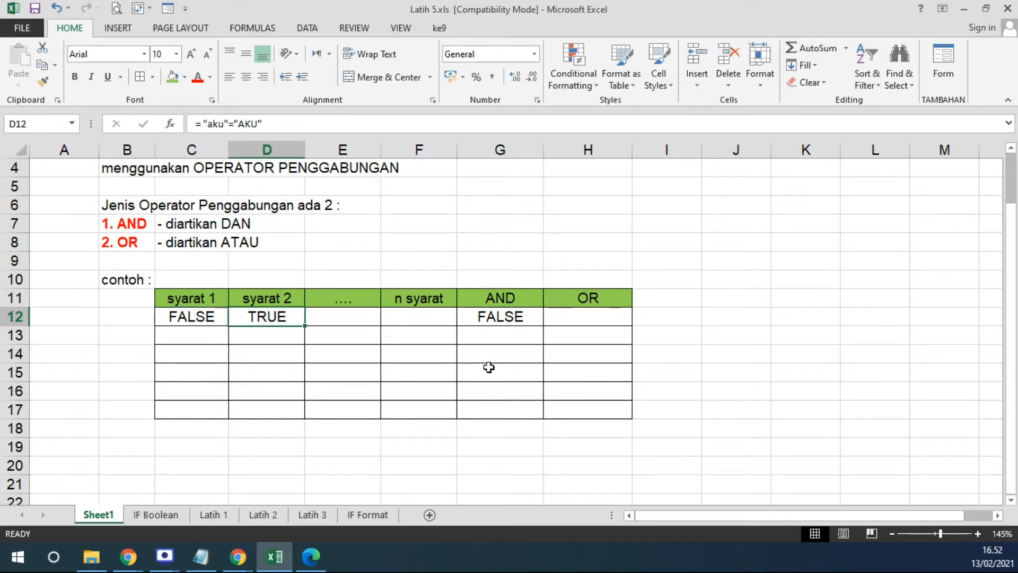
{"action": "left_click", "coordinate": [499, 318]}
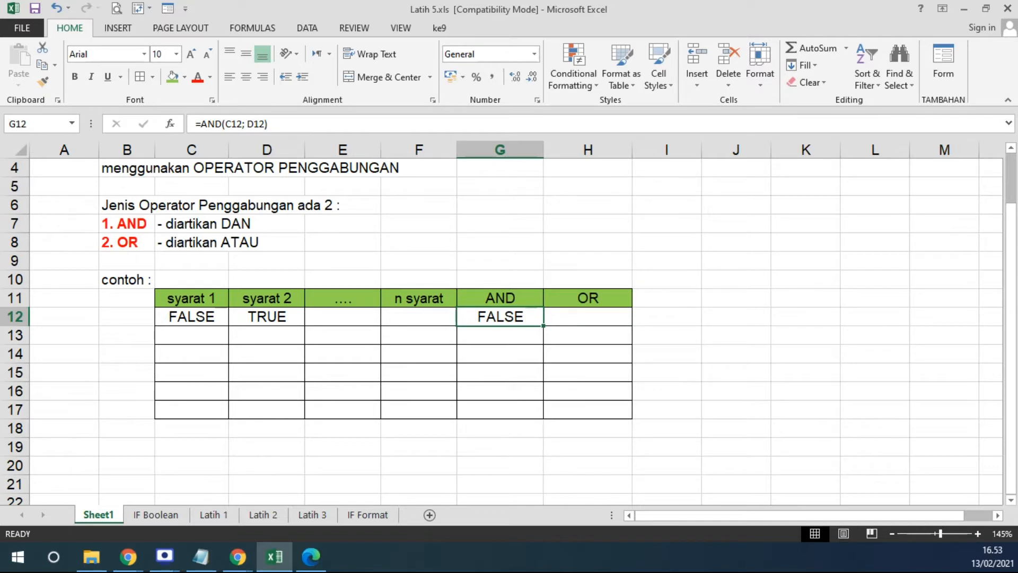
{"action": "left_click", "coordinate": [166, 223]}
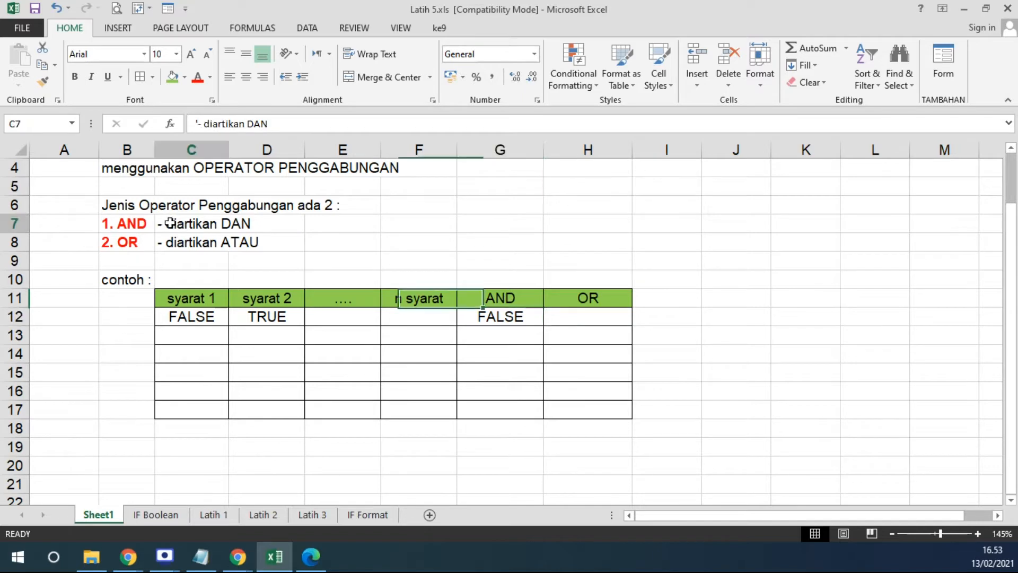
Step: Enter the note "sifat AND adl mutlah artinya hanya akan menjawab TRUE jk semua syarat TRUE" in E7
{"action": "left_click", "coordinate": [335, 227]}
{"action": "type", "text": "S"}
{"action": "key", "text": "BackSpace"}
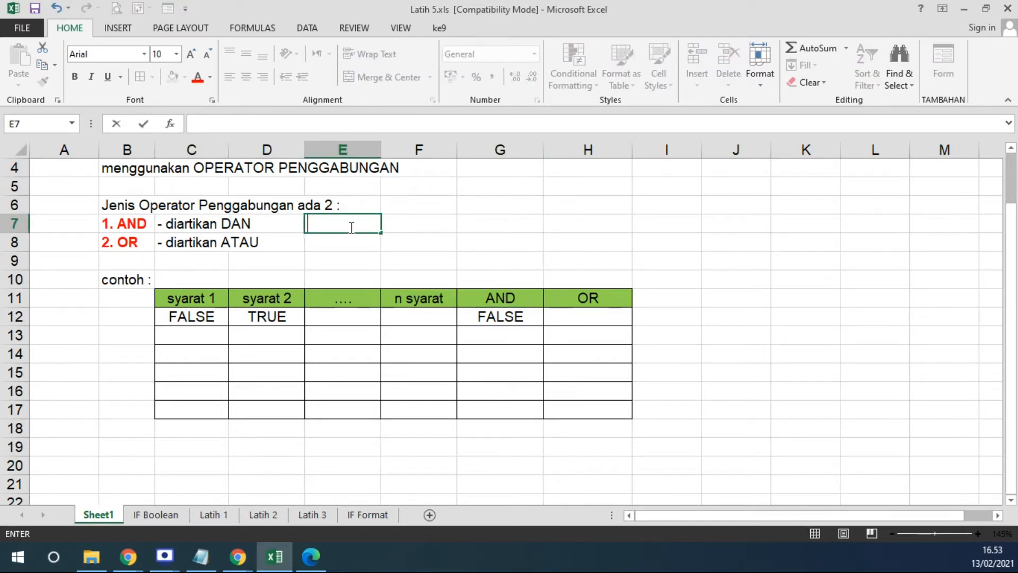
{"action": "type", "text": "sifat AND adl"}
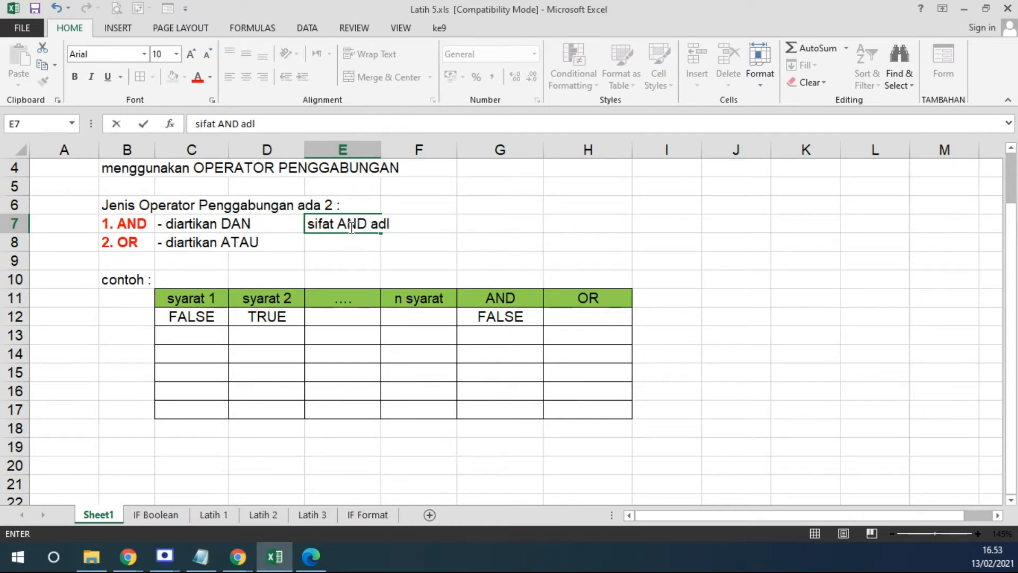
{"action": "type", "text": " mutlah"}
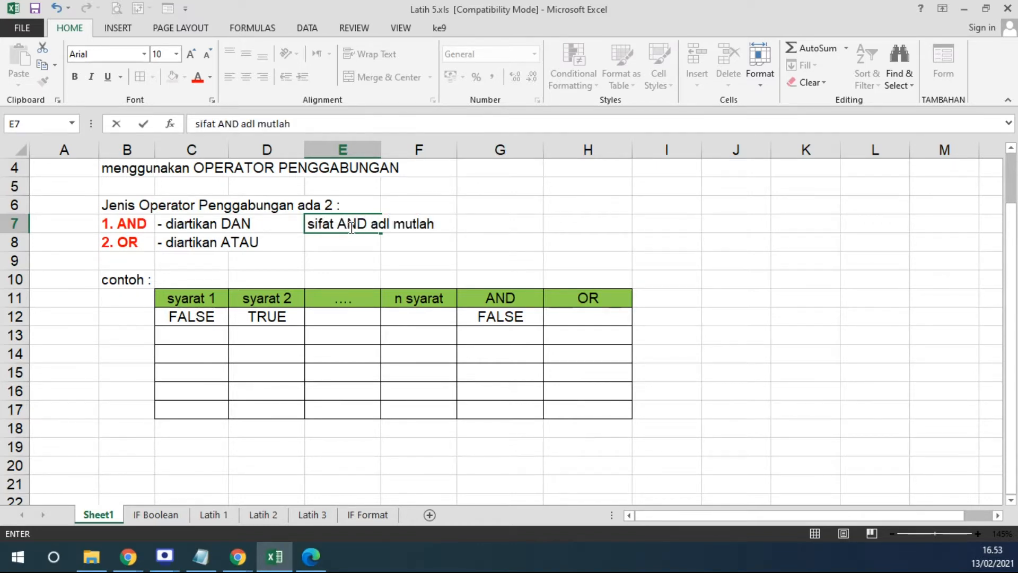
{"action": "type", "text": " artinya a ha"}
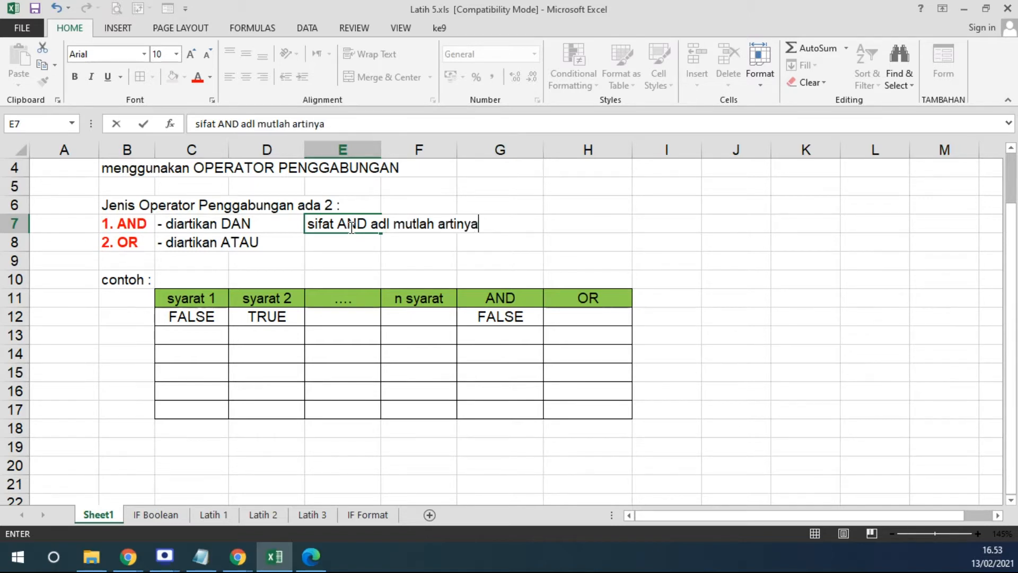
{"action": "type", "text": "nya akan men"}
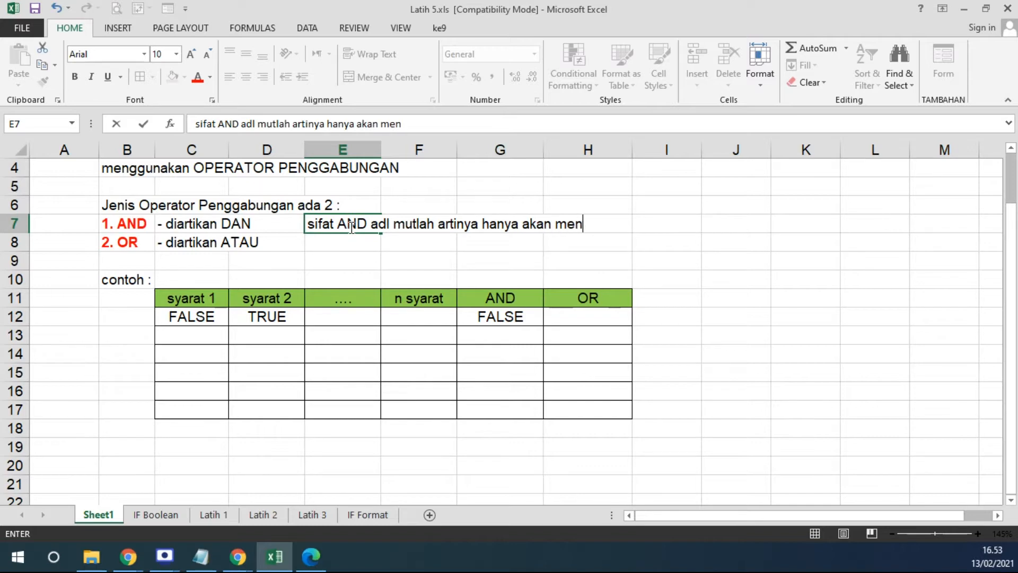
{"action": "type", "text": "jawab TRUE jk semua syarat TRUE"}
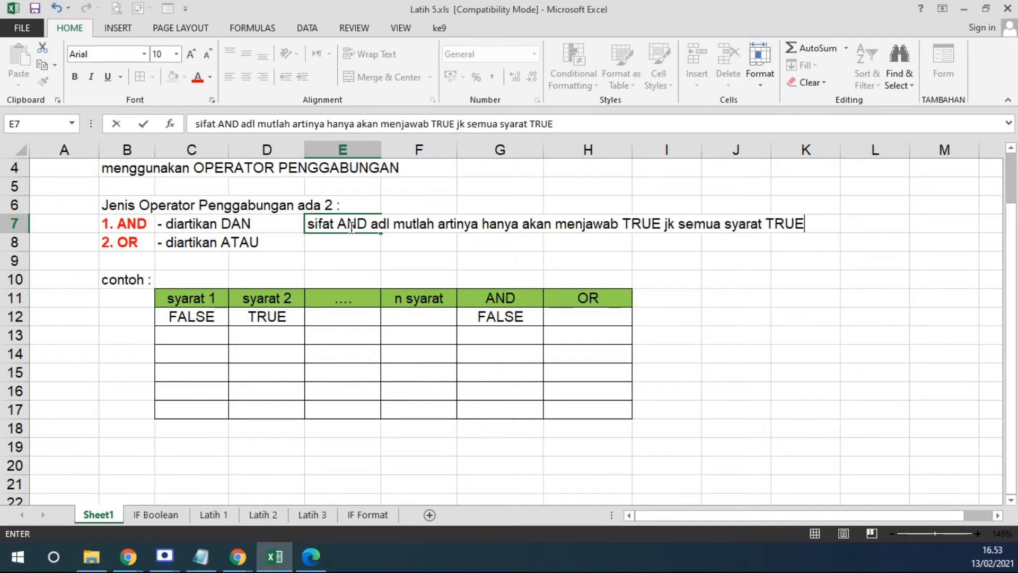
{"action": "key", "text": "Return"}
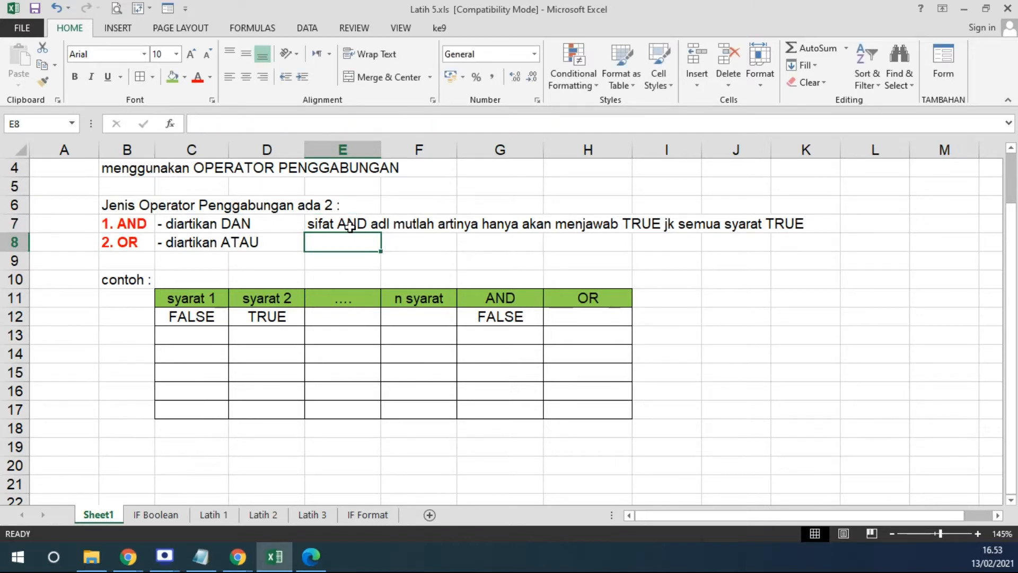
Step: Fill the "syarat 1", "syarat 2" and "AND" header cells with yellow
{"action": "left_click_drag", "start_coordinate": [185, 302], "coordinate": [265, 298]}
{"action": "left_click", "coordinate": [184, 76]}
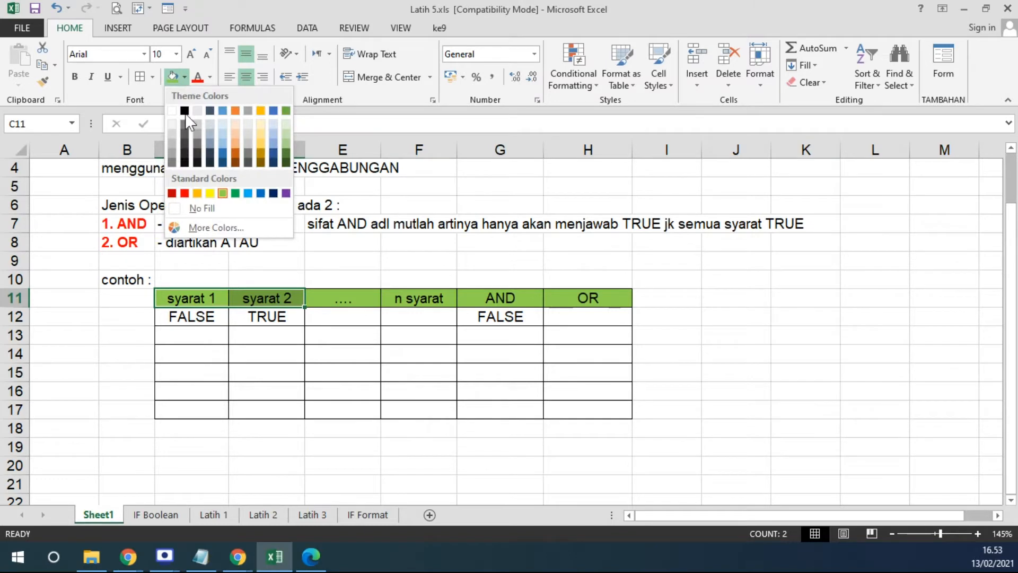
{"action": "left_click", "coordinate": [210, 193]}
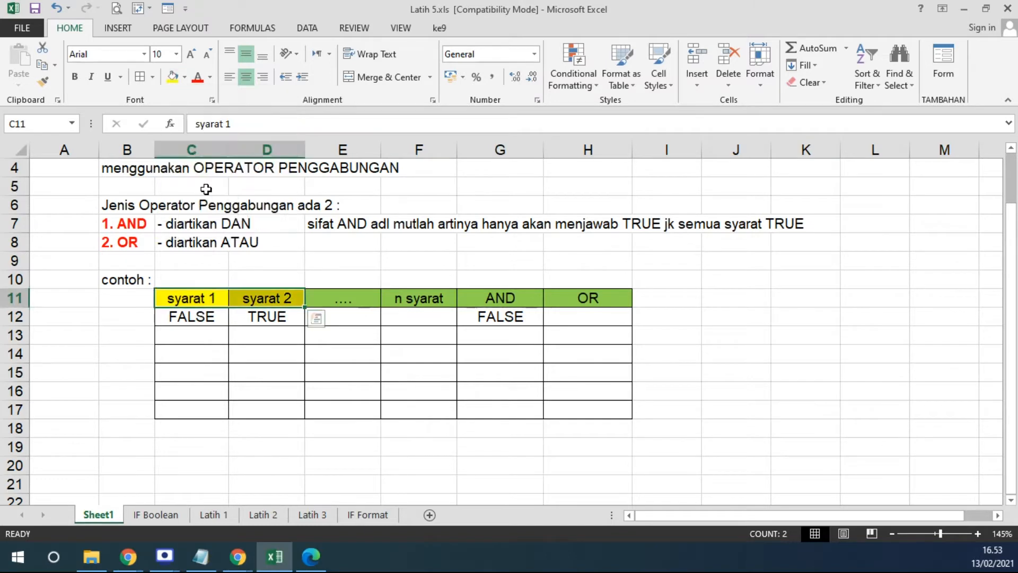
{"action": "left_click", "coordinate": [493, 300]}
{"action": "left_click", "coordinate": [173, 76]}
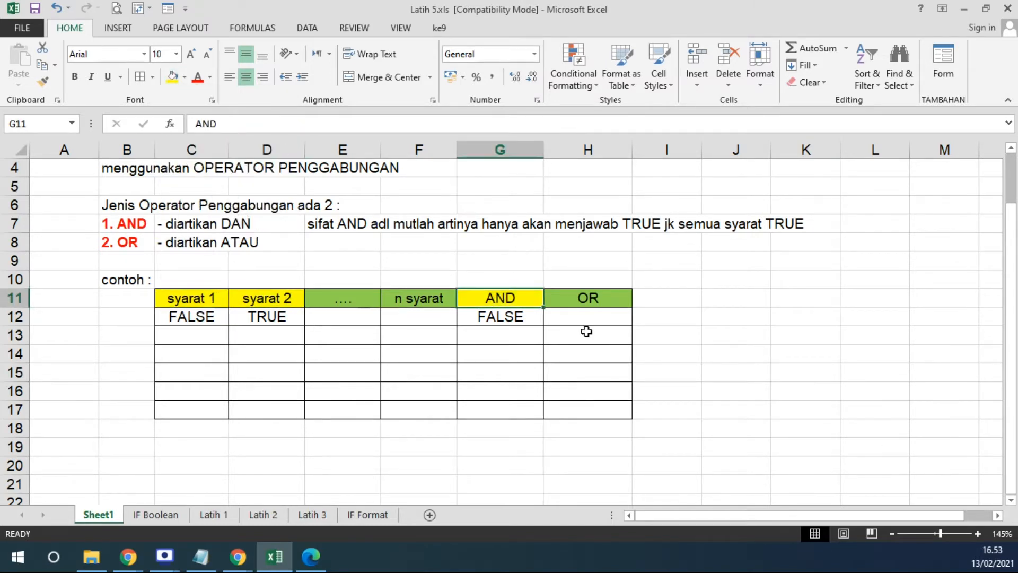
{"action": "left_click", "coordinate": [520, 318]}
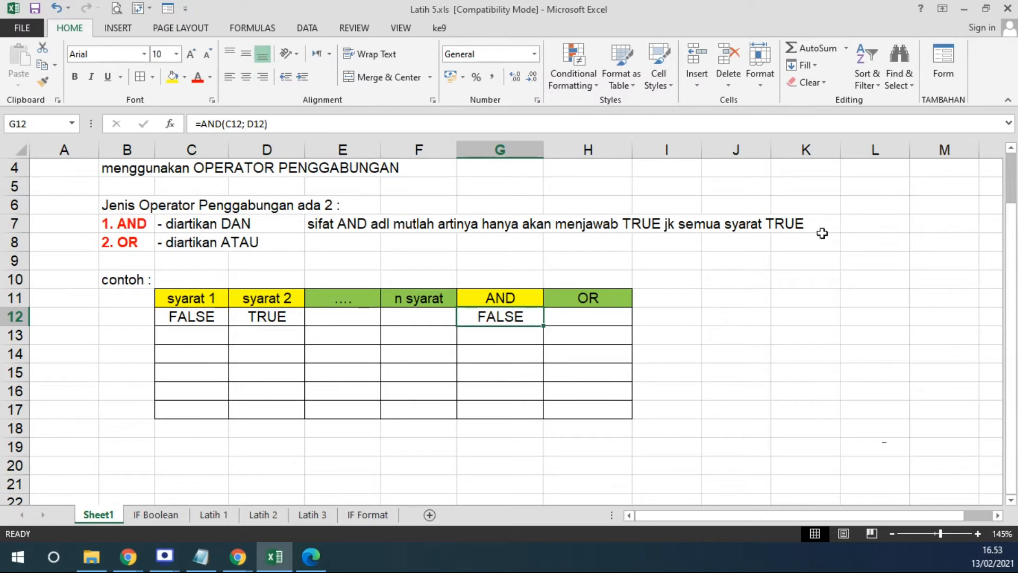
Step: Enter TRUE in both C13 and D13 as the conditions of the second table row
{"action": "left_click", "coordinate": [205, 336]}
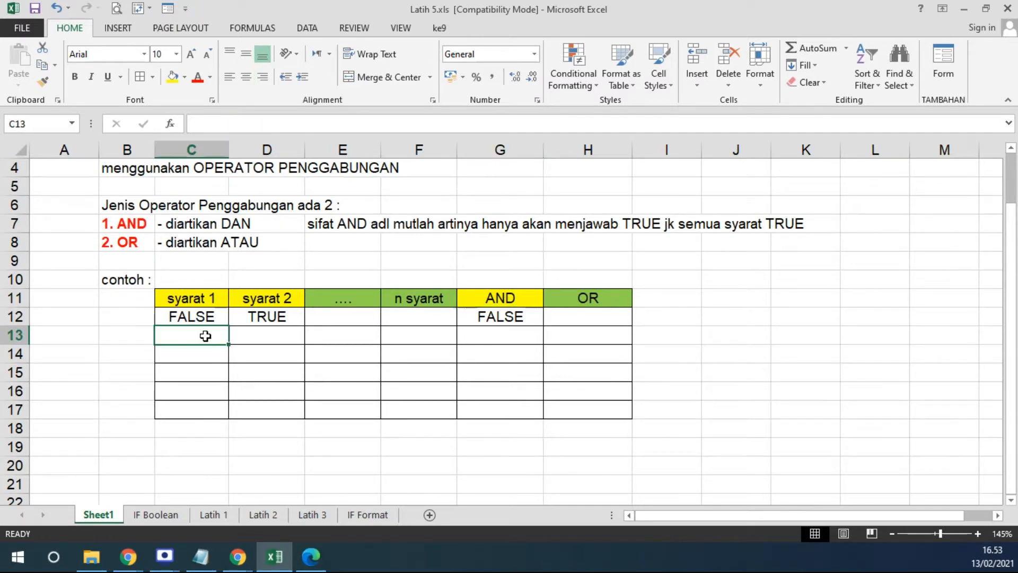
{"action": "type", "text": "TRUE"}
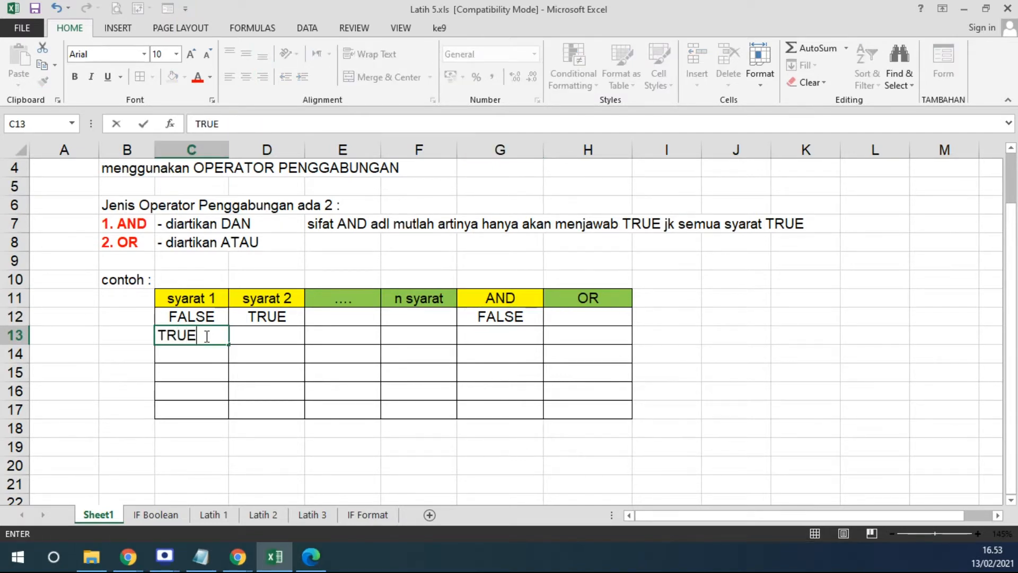
{"action": "key", "text": "Tab"}
{"action": "type", "text": "TRUE"}
{"action": "key", "text": "Return"}
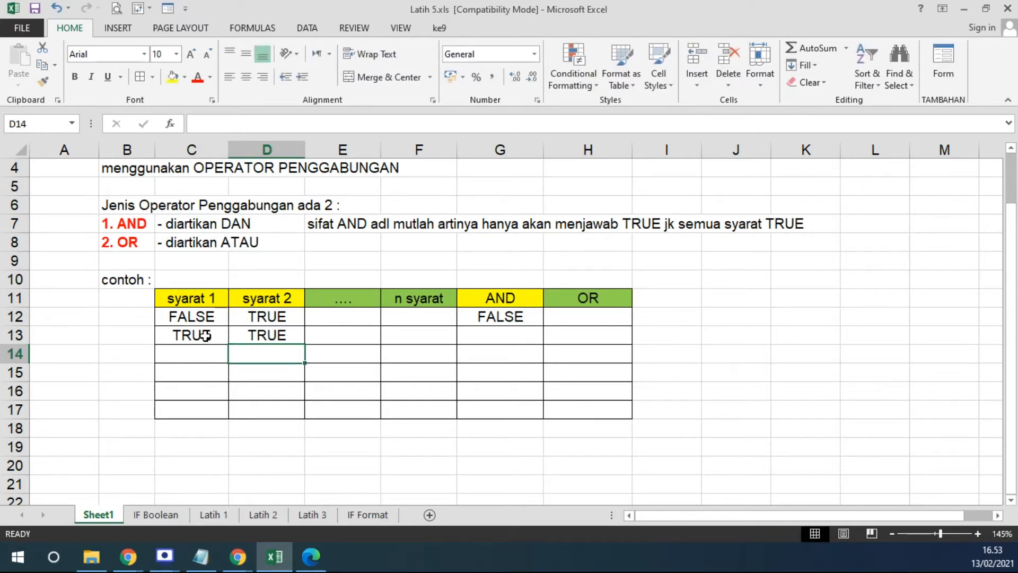
Step: Enter the formula =AND(C13;D13) in G13 to combine both conditions of the second table row
{"action": "left_click", "coordinate": [167, 339]}
{"action": "left_click_drag", "start_coordinate": [167, 339], "coordinate": [261, 336]}
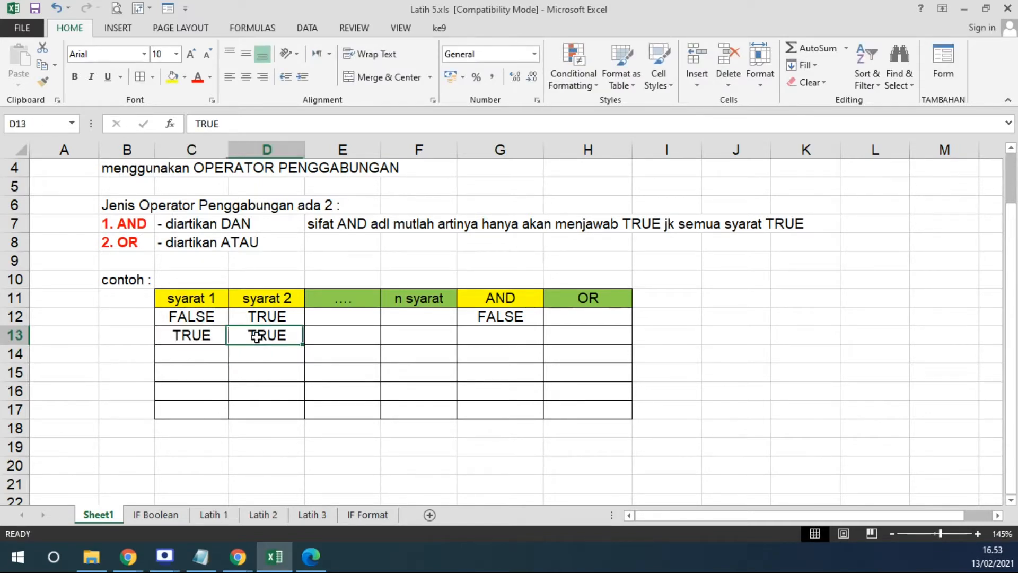
{"action": "left_click", "coordinate": [517, 337]}
{"action": "type", "text": "="}
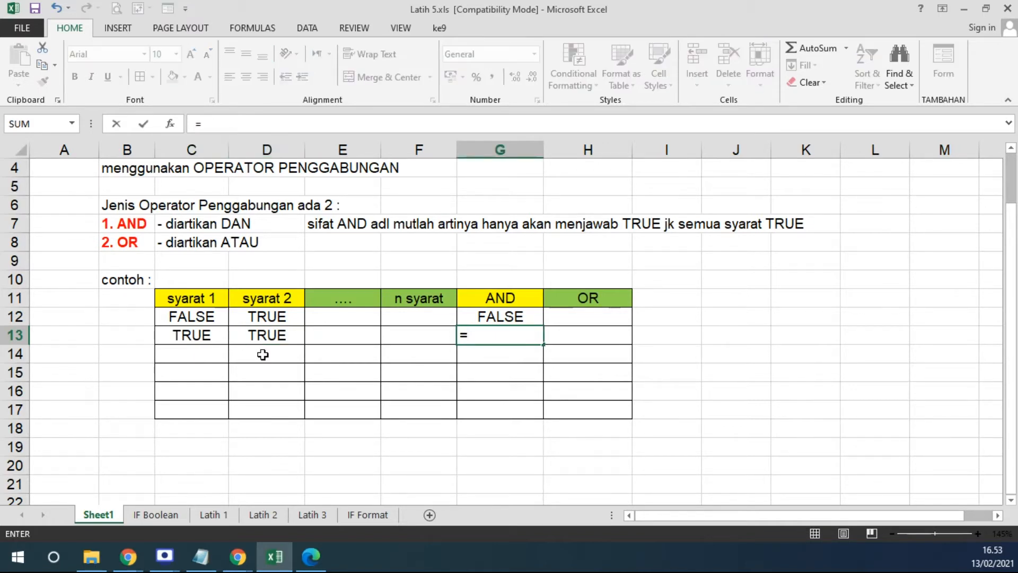
{"action": "type", "text": "AND("}
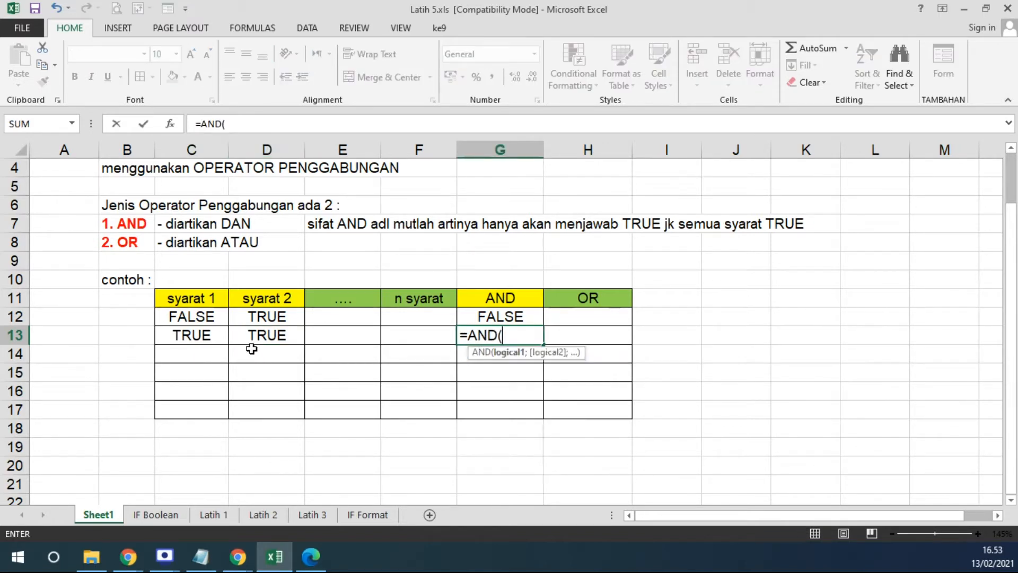
{"action": "left_click", "coordinate": [180, 337]}
{"action": "type", "text": ";"}
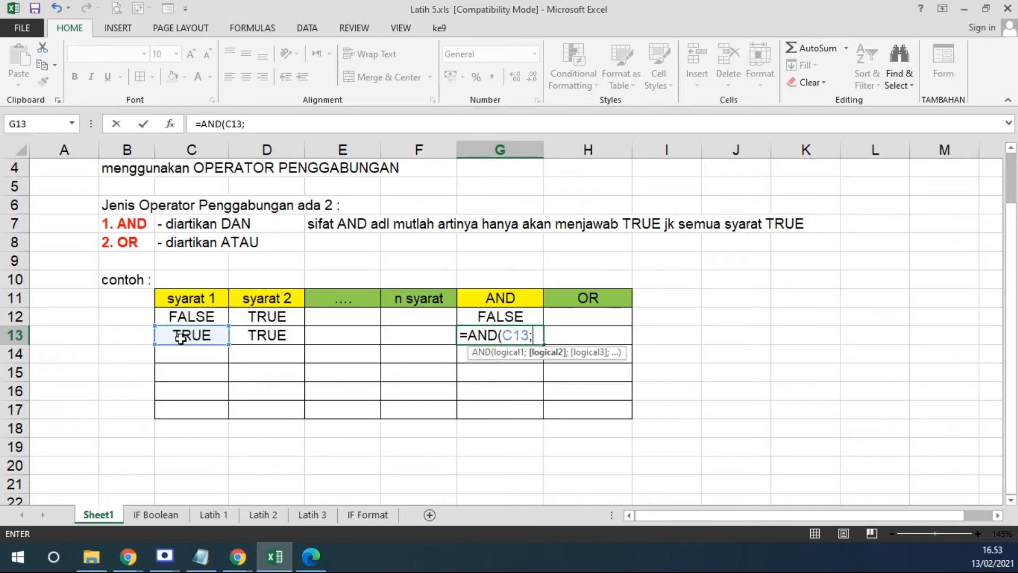
{"action": "left_click", "coordinate": [268, 333]}
{"action": "key", "text": "Return"}
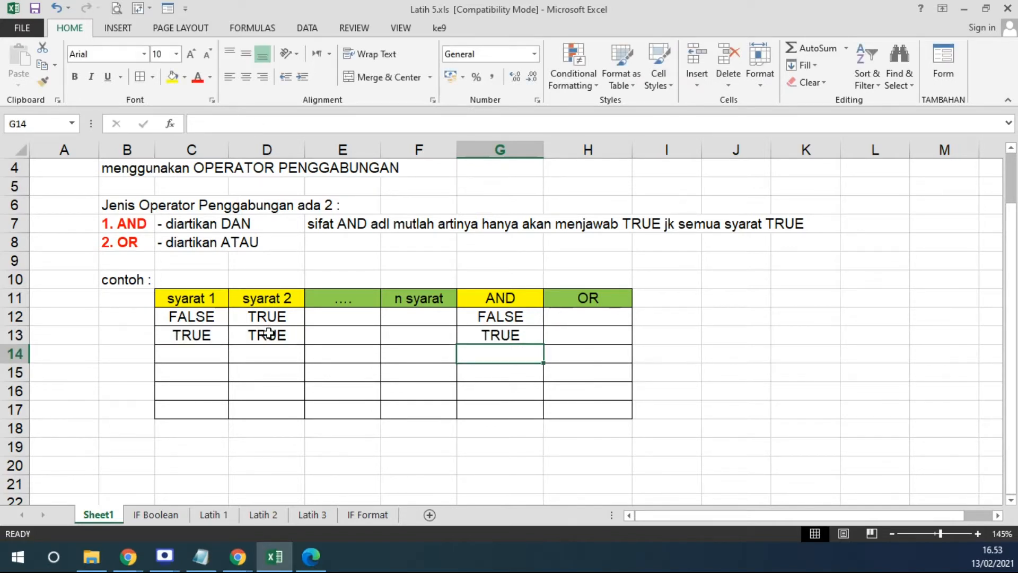
{"action": "left_click", "coordinate": [479, 337]}
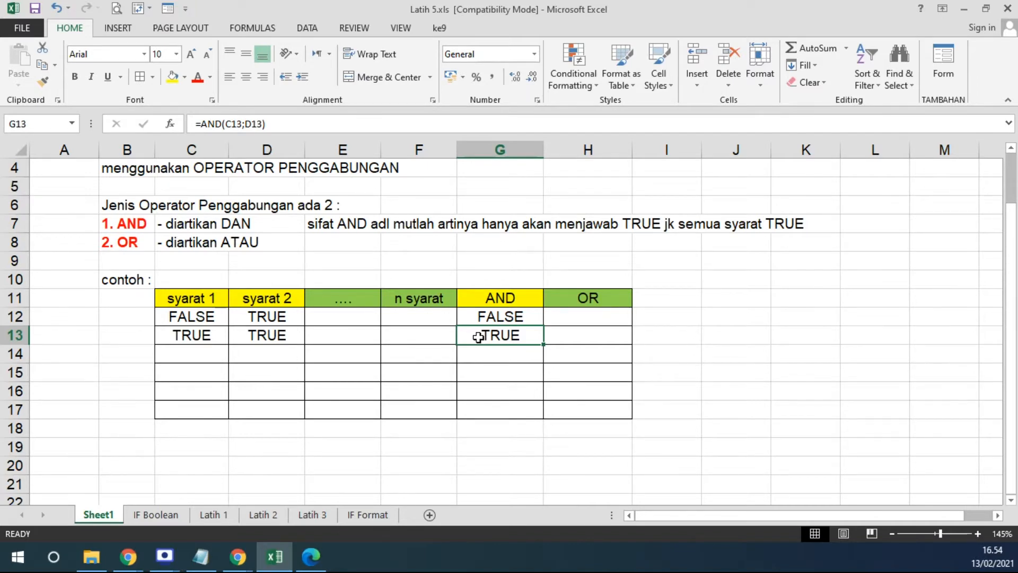
Step: Enter TRUE in C14 and FALSE in D14 as the conditions of the third table row
{"action": "left_click", "coordinate": [211, 353]}
{"action": "type", "text": "TRUE"}
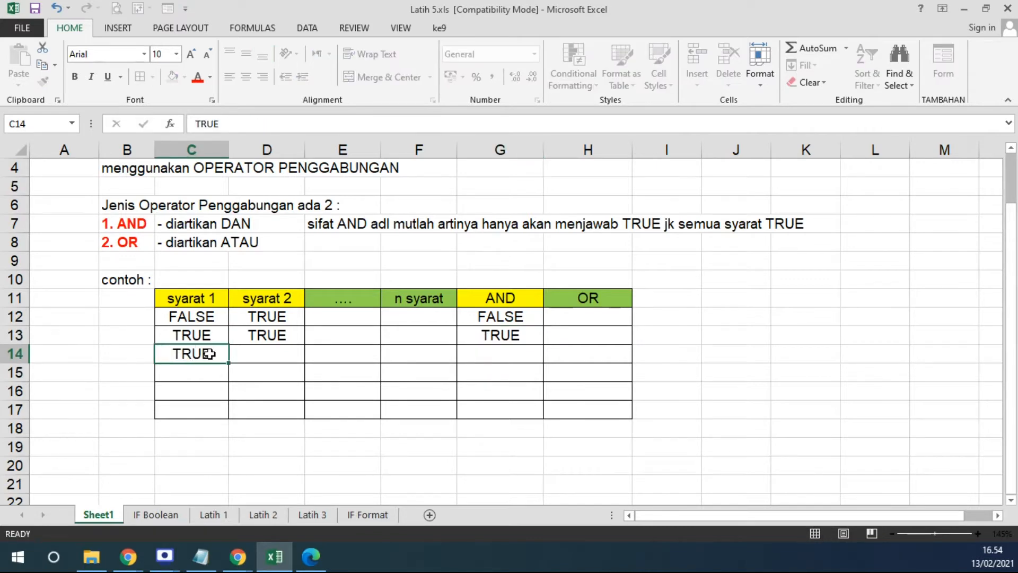
{"action": "key", "text": "Tab"}
{"action": "type", "text": "FALSE"}
{"action": "key", "text": "Return"}
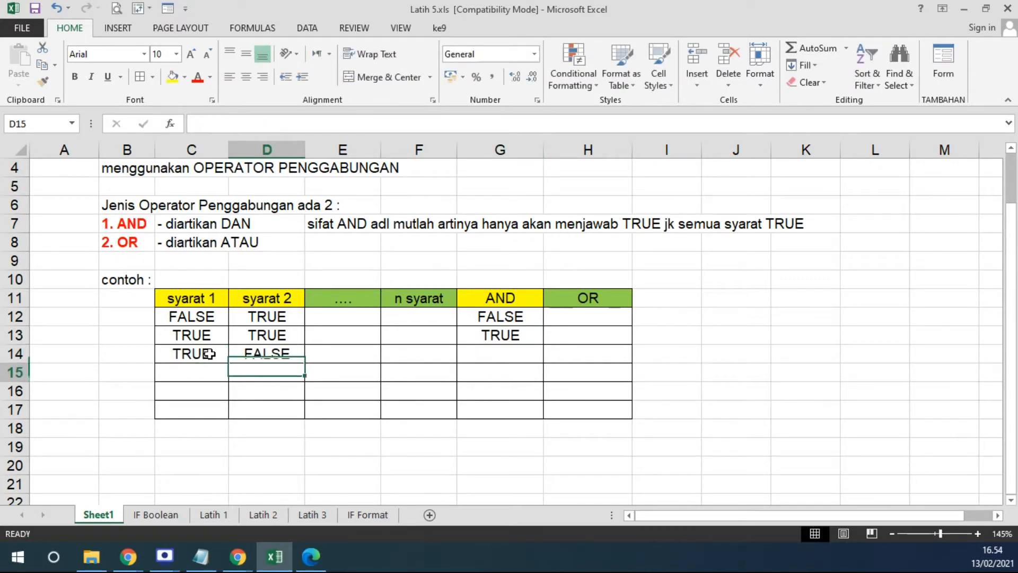
Step: Fill the AND formula from G13 down to G14 and compare conditions and results in rows 12 and 14
{"action": "left_click", "coordinate": [480, 337]}
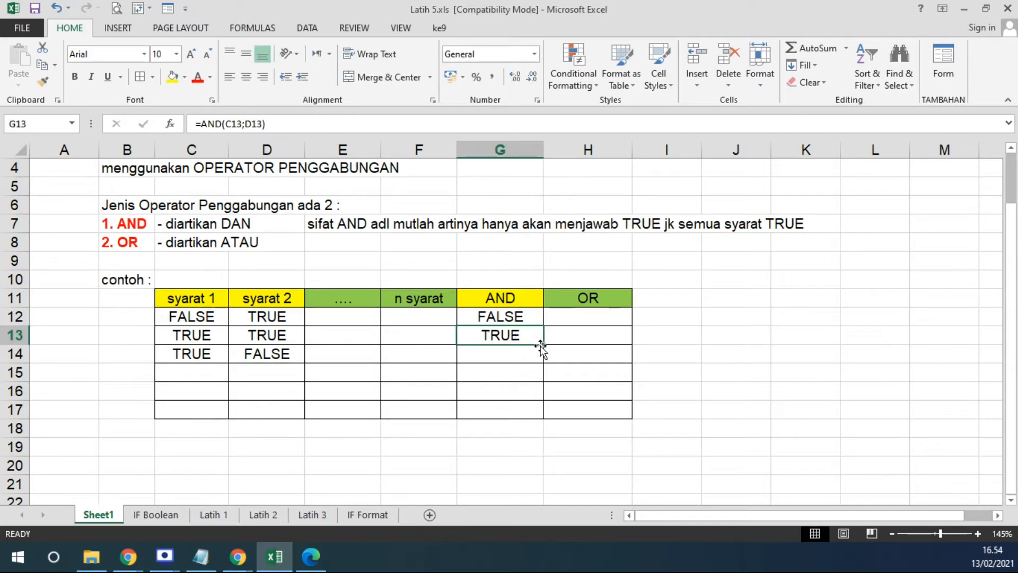
{"action": "left_click_drag", "start_coordinate": [542, 344], "coordinate": [538, 360]}
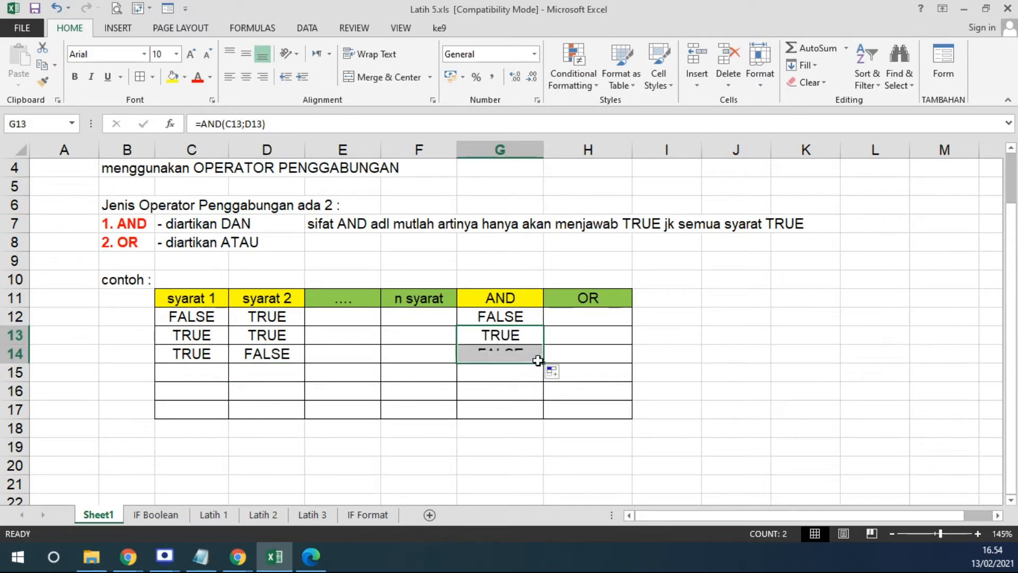
{"action": "left_click", "coordinate": [204, 317]}
{"action": "left_click", "coordinate": [257, 317]}
{"action": "left_click", "coordinate": [502, 317]}
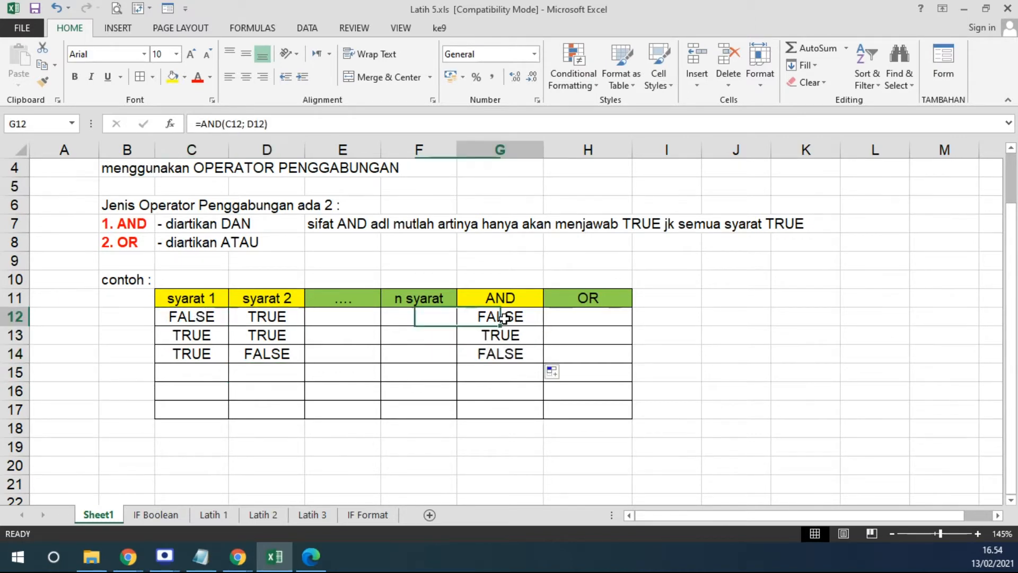
{"action": "left_click", "coordinate": [188, 357]}
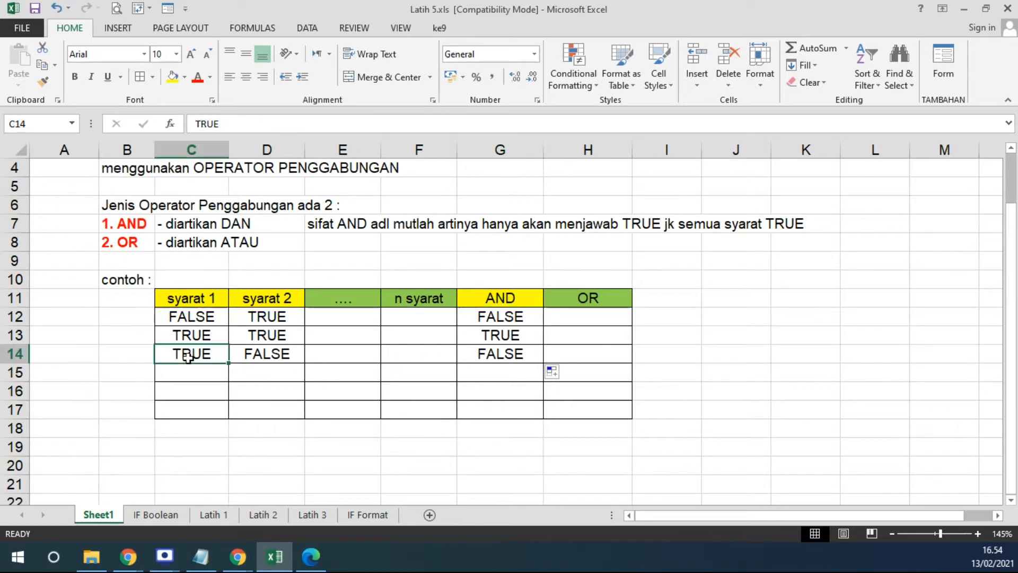
{"action": "left_click", "coordinate": [269, 355]}
{"action": "left_click", "coordinate": [513, 353]}
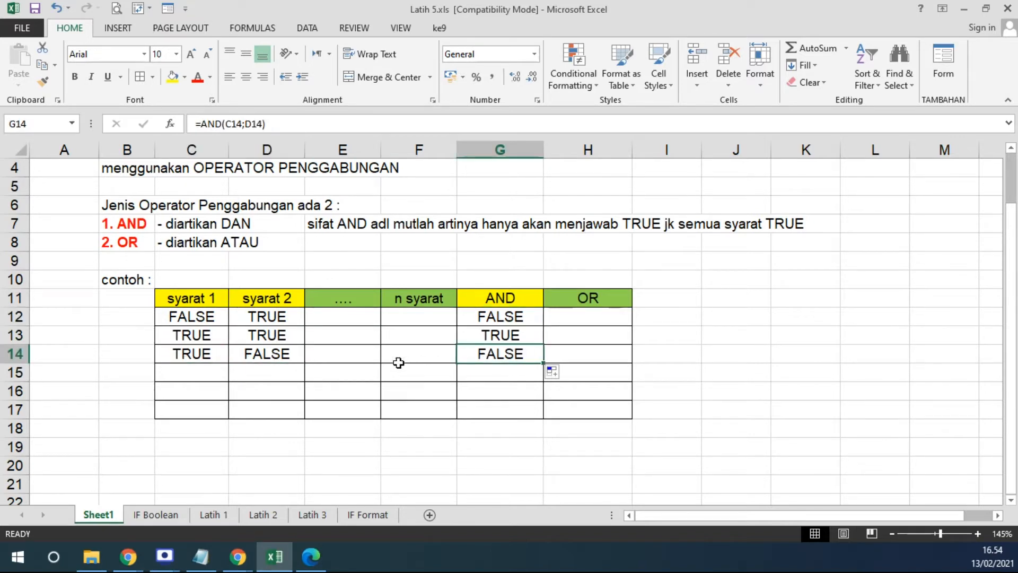
Step: Highlight the condition cells C13 and D13 of the second table row with an orange fill
{"action": "left_click", "coordinate": [225, 338]}
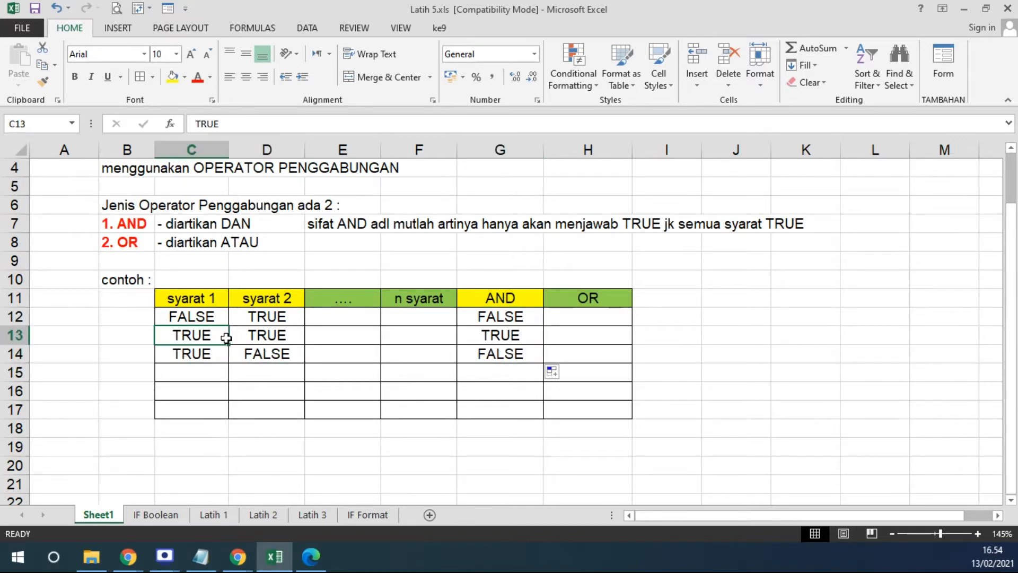
{"action": "left_click", "coordinate": [184, 77]}
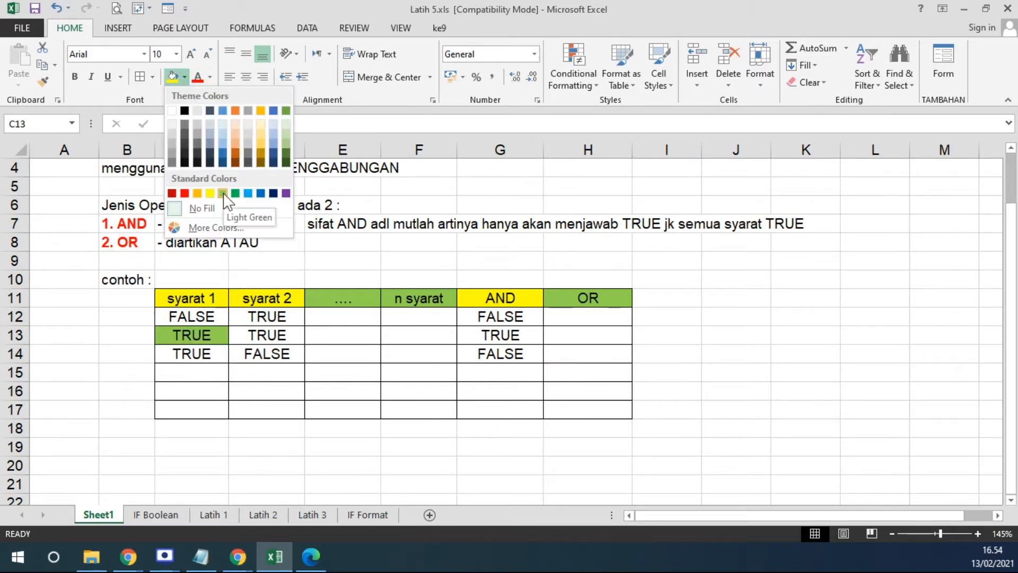
{"action": "left_click", "coordinate": [197, 194]}
{"action": "left_click", "coordinate": [244, 337]}
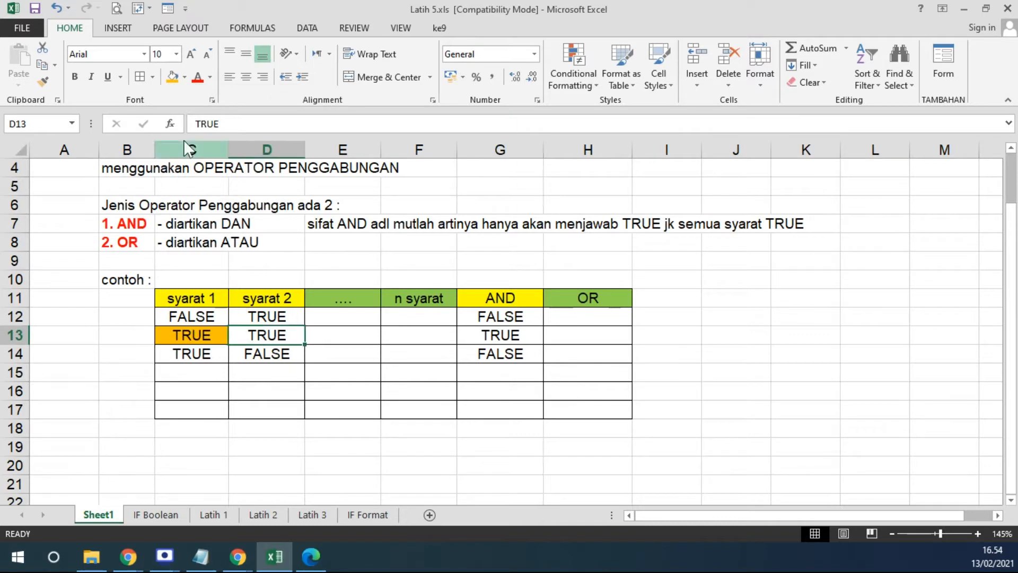
{"action": "left_click", "coordinate": [172, 77]}
{"action": "left_click", "coordinate": [373, 397]}
{"action": "left_click_drag", "start_coordinate": [221, 336], "coordinate": [268, 336]}
{"action": "left_click", "coordinate": [496, 336]}
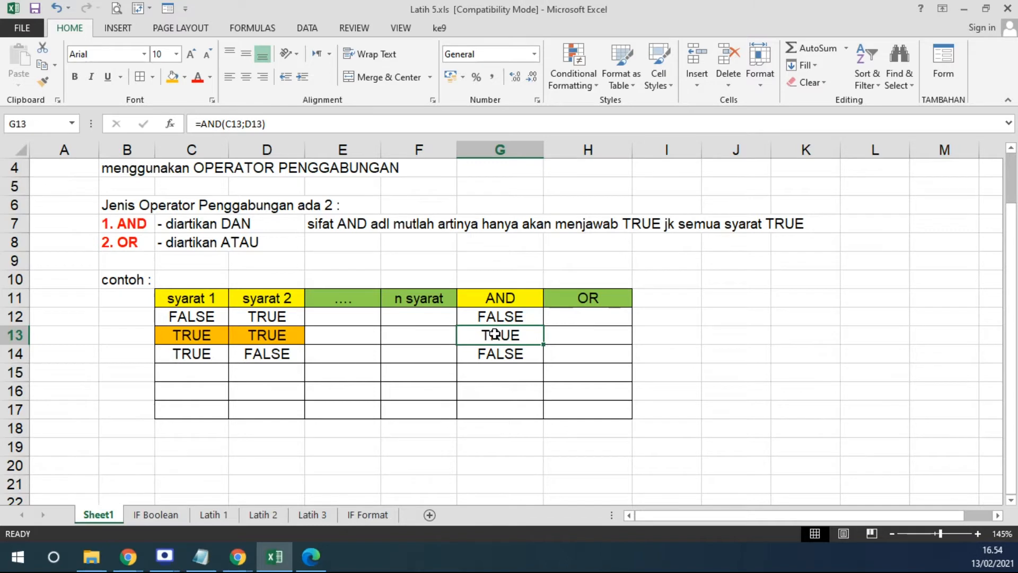
Step: Enter the formula =OR(C12;D12) in H12 to combine both conditions of the first table row
{"action": "left_click", "coordinate": [582, 315]}
{"action": "type", "text": "="}
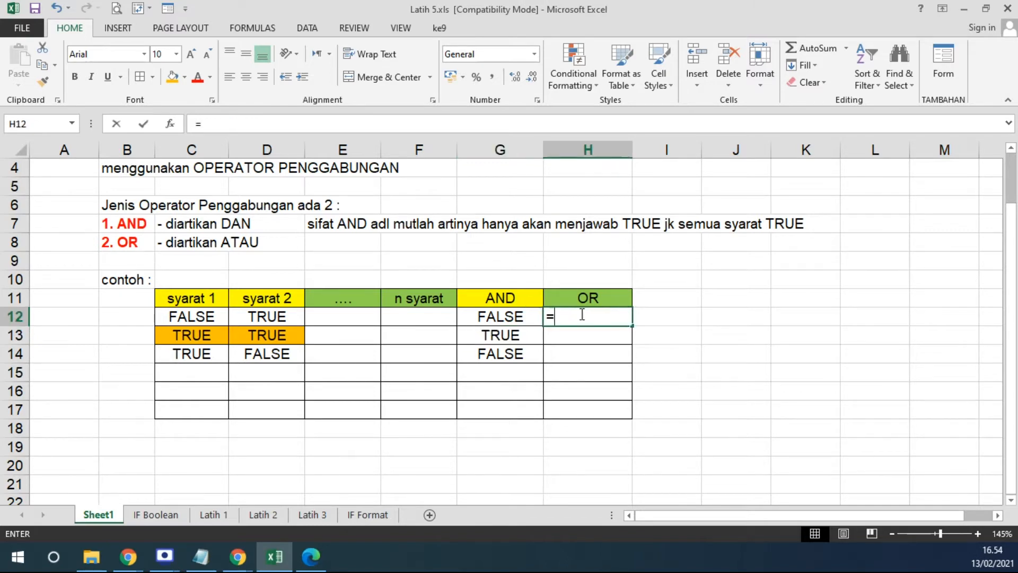
{"action": "type", "text": "OR("}
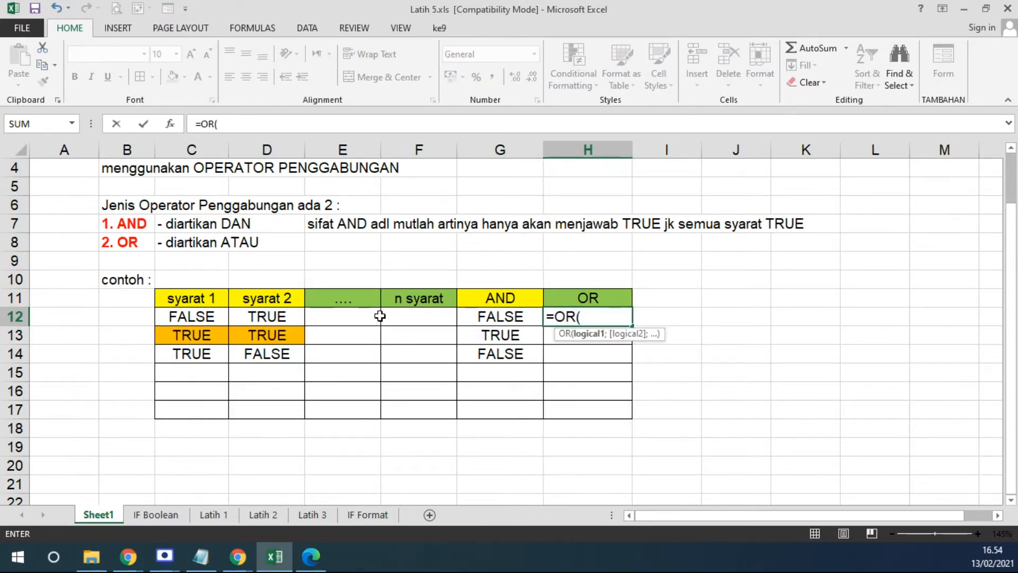
{"action": "left_click", "coordinate": [220, 317]}
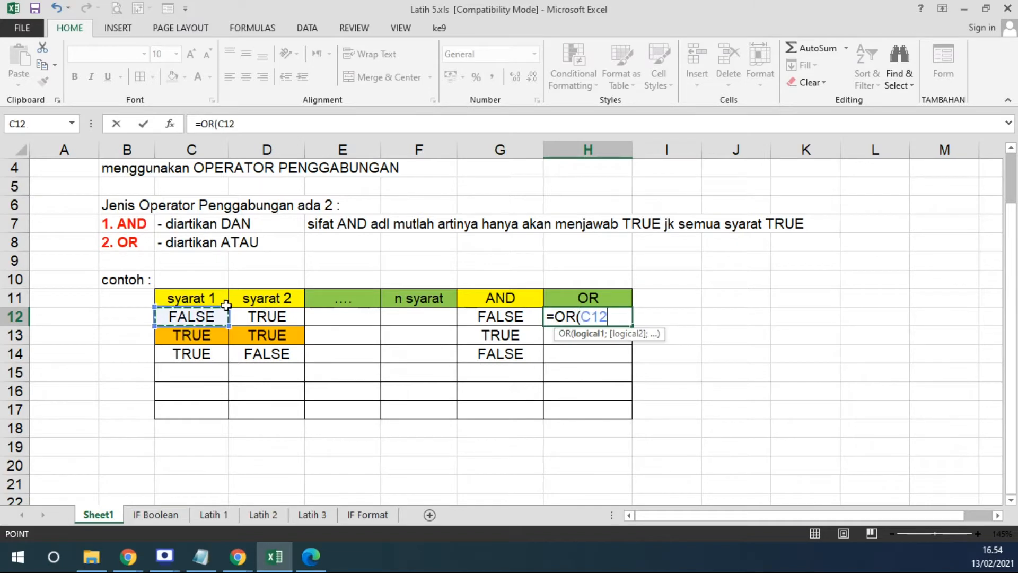
{"action": "type", "text": ";"}
{"action": "left_click", "coordinate": [291, 316]}
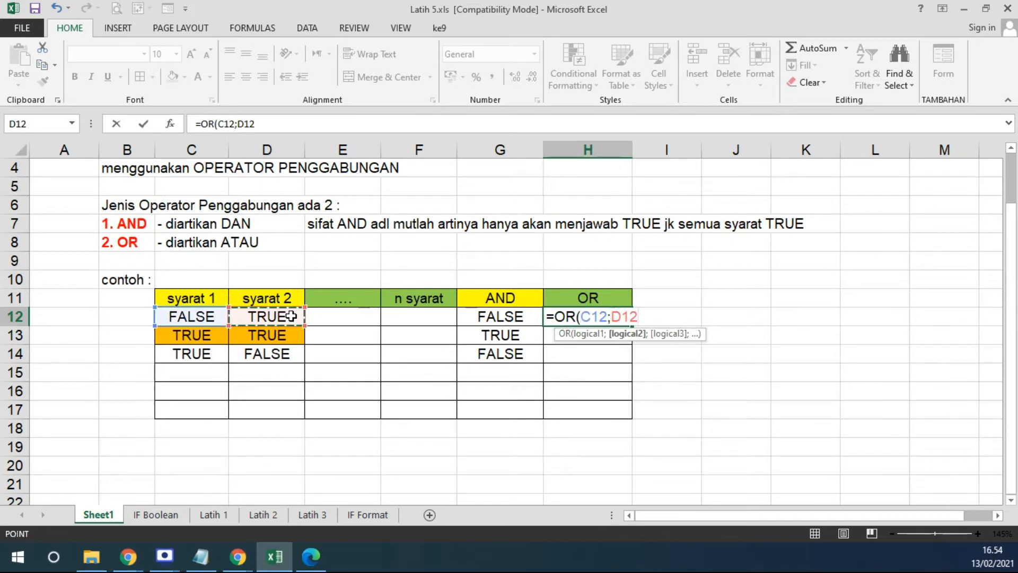
{"action": "key", "text": "Return"}
Step: Fill the OR formula from H12 down to H14 and compare the conditions in row 12 with their OR result
{"action": "left_click", "coordinate": [566, 315]}
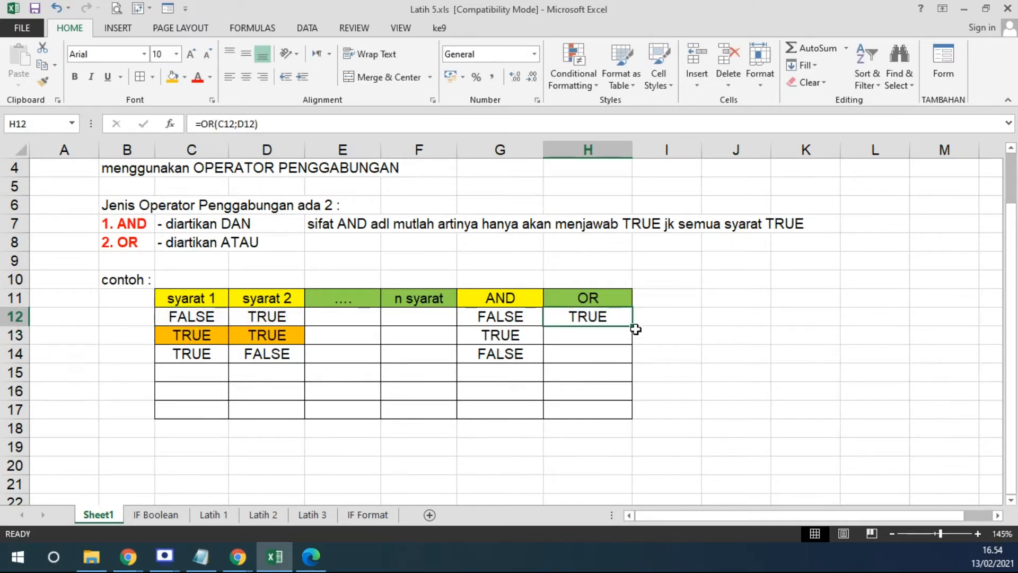
{"action": "left_click_drag", "start_coordinate": [632, 325], "coordinate": [623, 358]}
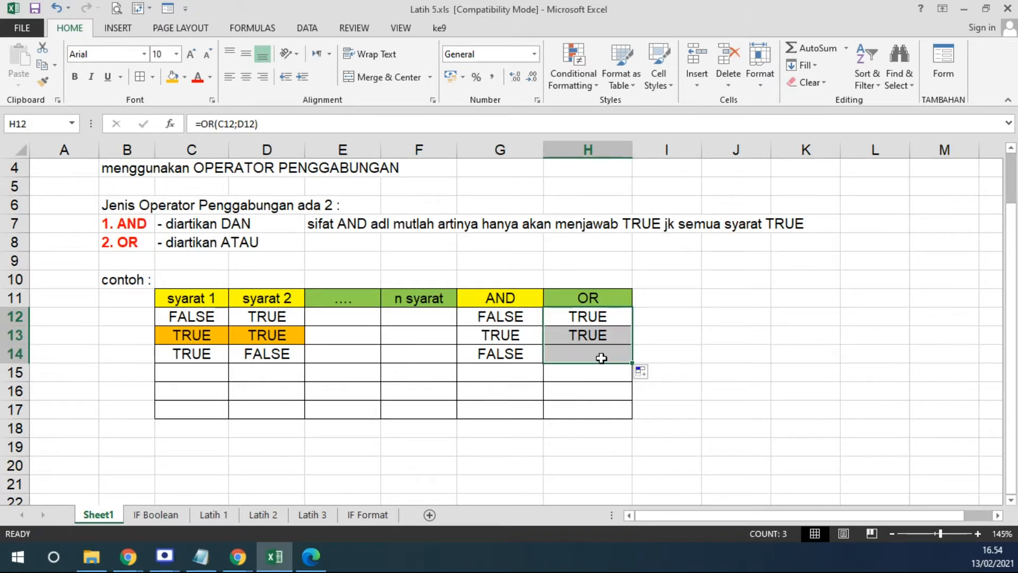
{"action": "left_click", "coordinate": [260, 313]}
{"action": "left_click", "coordinate": [595, 319]}
{"action": "left_click", "coordinate": [264, 319]}
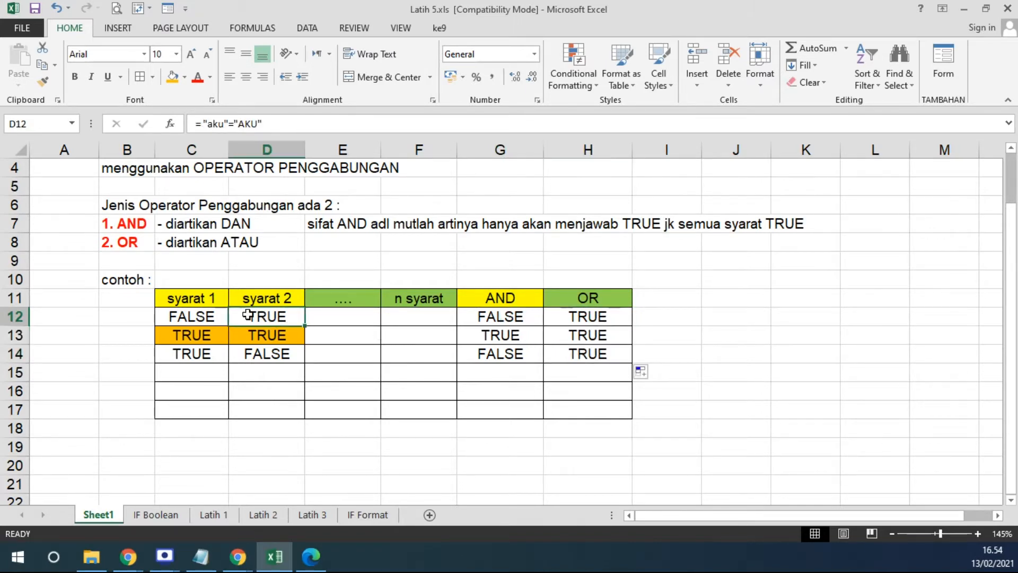
{"action": "left_click", "coordinate": [197, 317]}
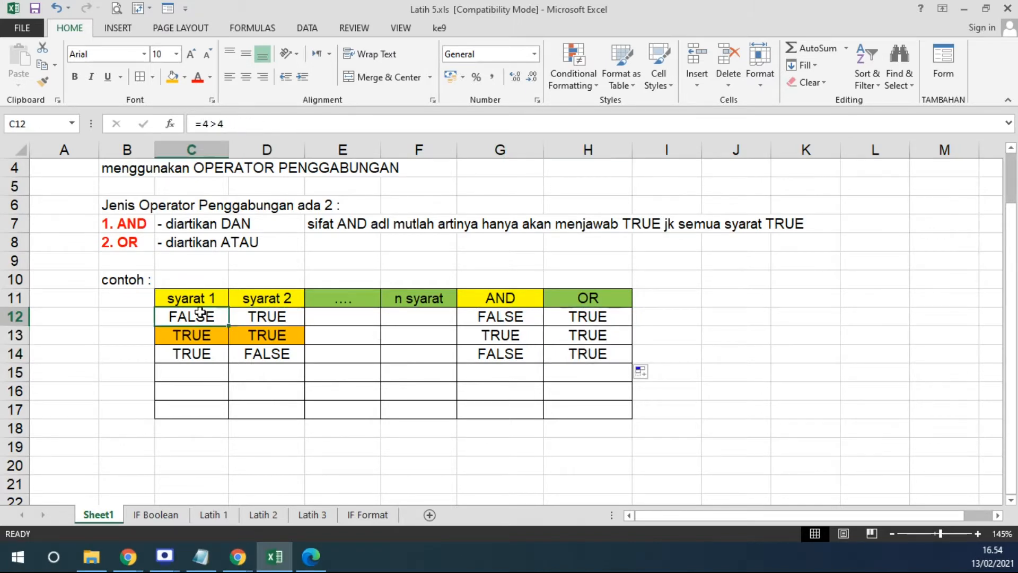
{"action": "left_click", "coordinate": [590, 317]}
Step: Enter the note "sifat OR adl sifat yang flexible karena bisa menjawab TRU jk salah satu syaratnya TRUE" in E8
{"action": "left_click", "coordinate": [349, 247]}
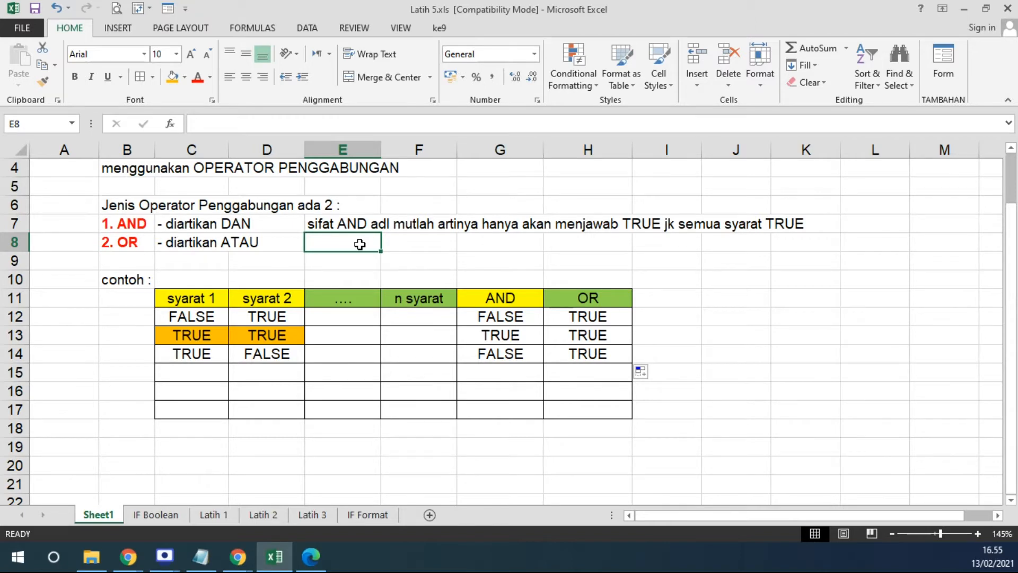
{"action": "type", "text": "saf"}
{"action": "key", "text": "BackSpace"}
{"action": "key", "text": "BackSpace"}
{"action": "type", "text": "ifat O"}
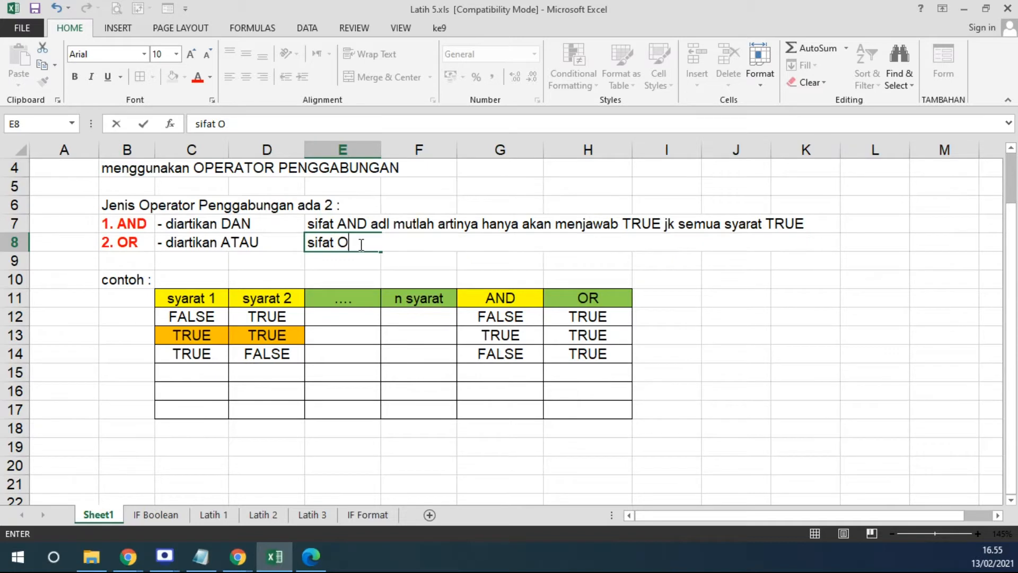
{"action": "type", "text": "R adalah"}
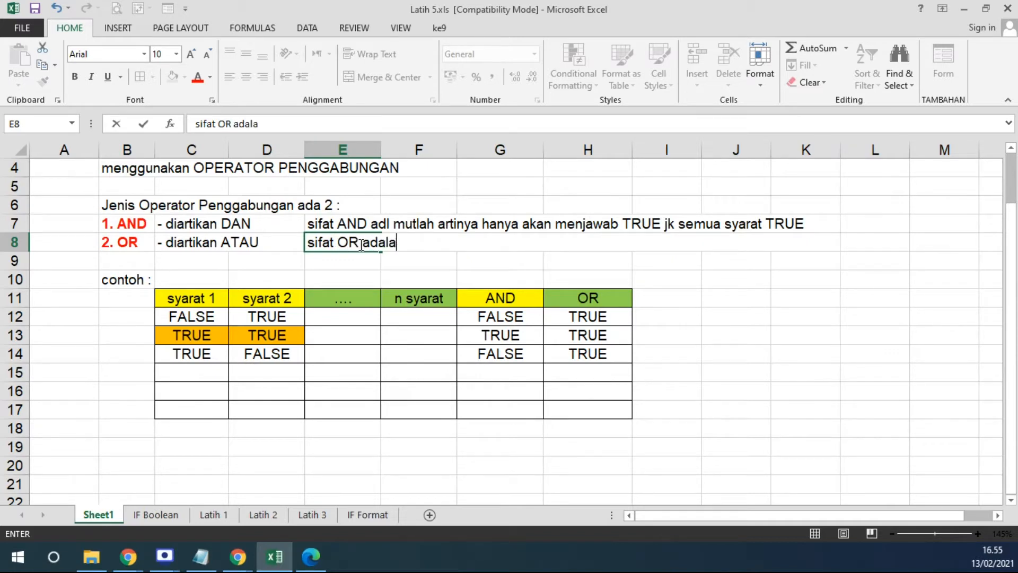
{"action": "key", "text": "BackSpace"}
{"action": "key", "text": "BackSpace"}
{"action": "key", "text": "BackSpace"}
{"action": "key", "text": "BackSpace"}
{"action": "type", "text": "l "}
{"action": "type", "text": "sufa"}
{"action": "key", "text": "BackSpace"}
{"action": "key", "text": "BackSpace"}
{"action": "key", "text": "BackSpace"}
{"action": "type", "text": "ia"}
{"action": "key", "text": "BackSpace"}
{"action": "type", "text": "fat yang fl"}
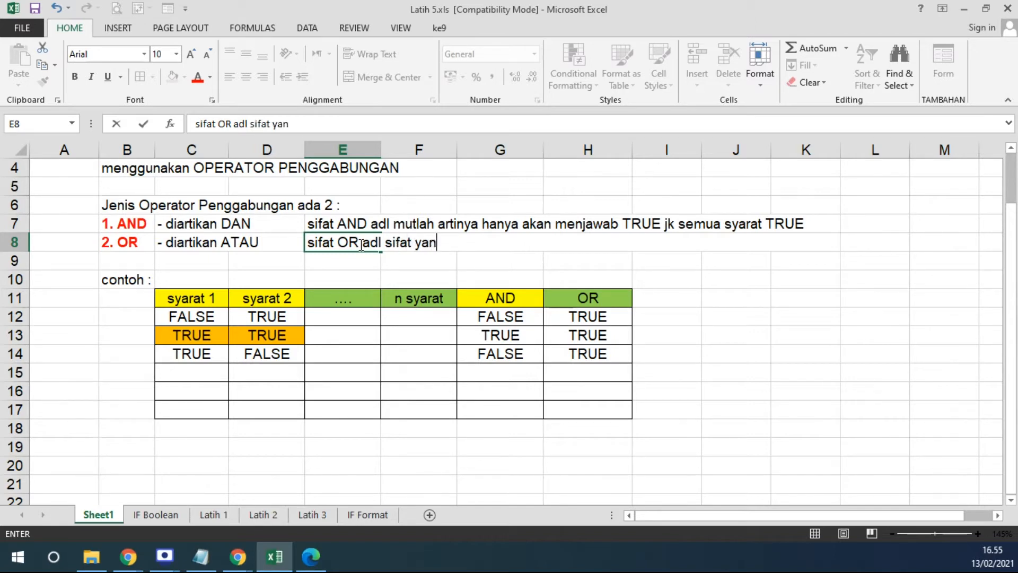
{"action": "type", "text": "xible karena bisa m"}
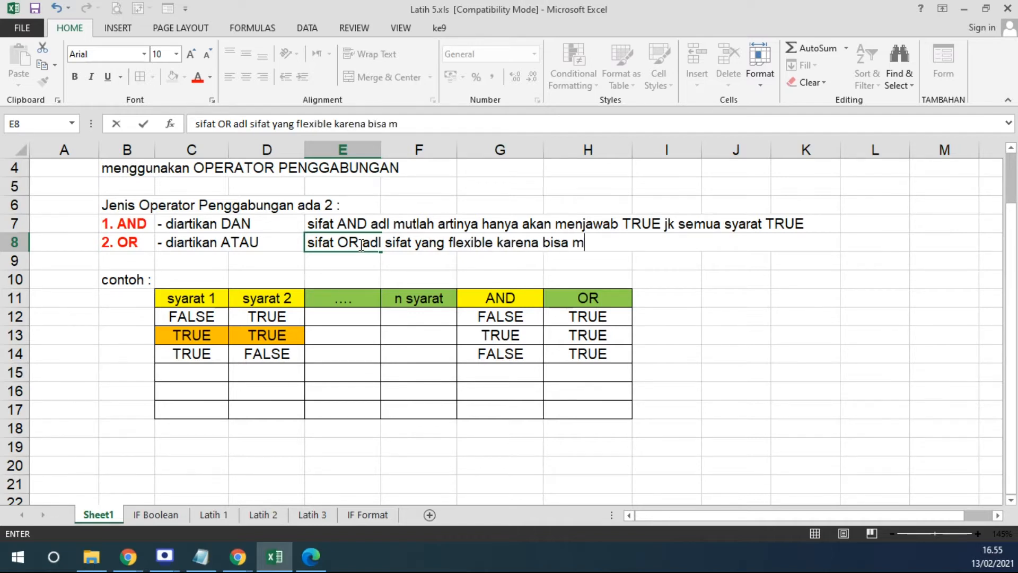
{"action": "type", "text": "enjawab TR"}
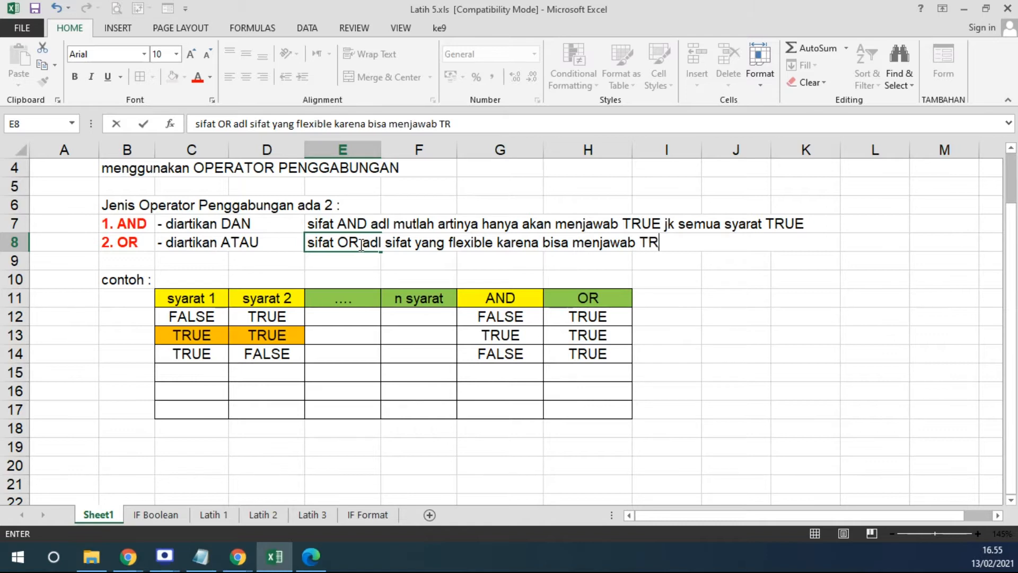
{"action": "type", "text": "U jk salah "}
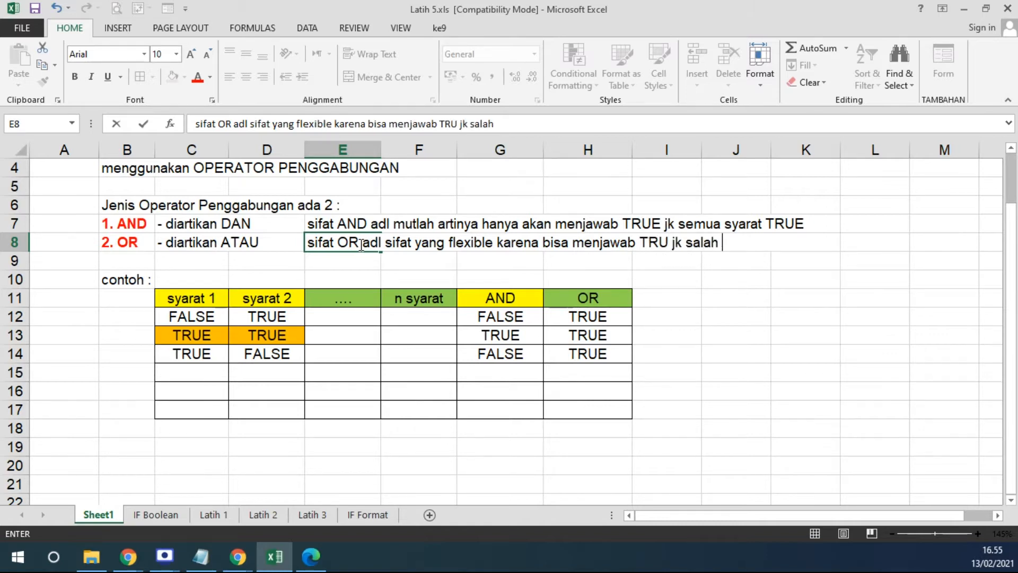
{"action": "type", "text": "satu sa"}
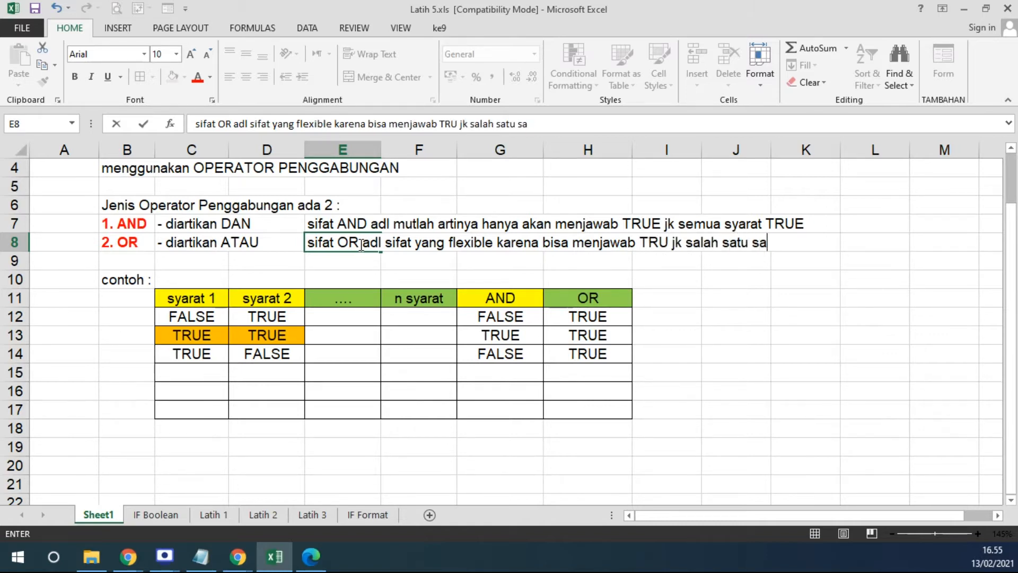
{"action": "key", "text": "BackSpace"}
{"action": "type", "text": "yaratny"}
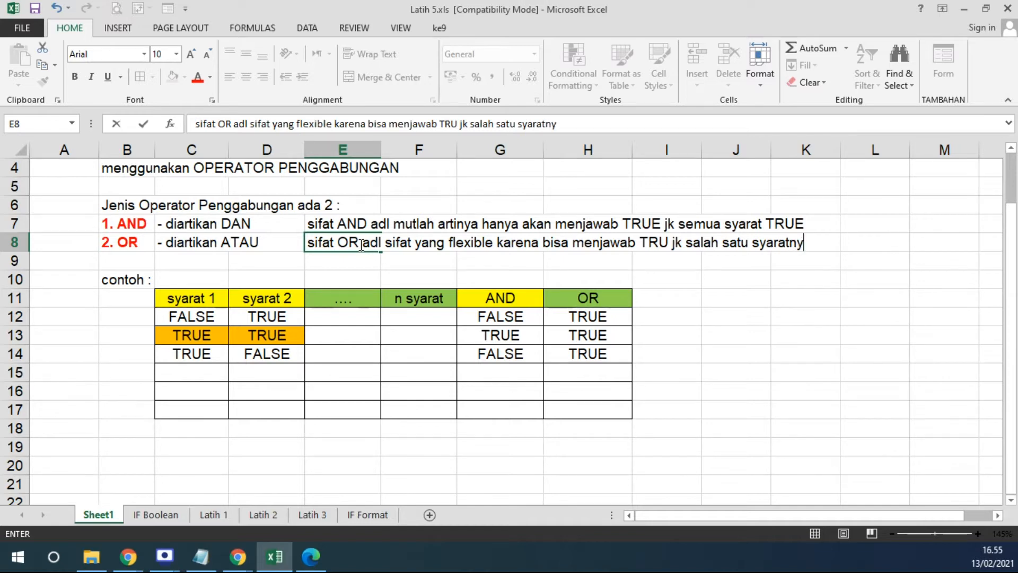
{"action": "type", "text": "ratnya TRUE"}
{"action": "key", "text": "Return"}
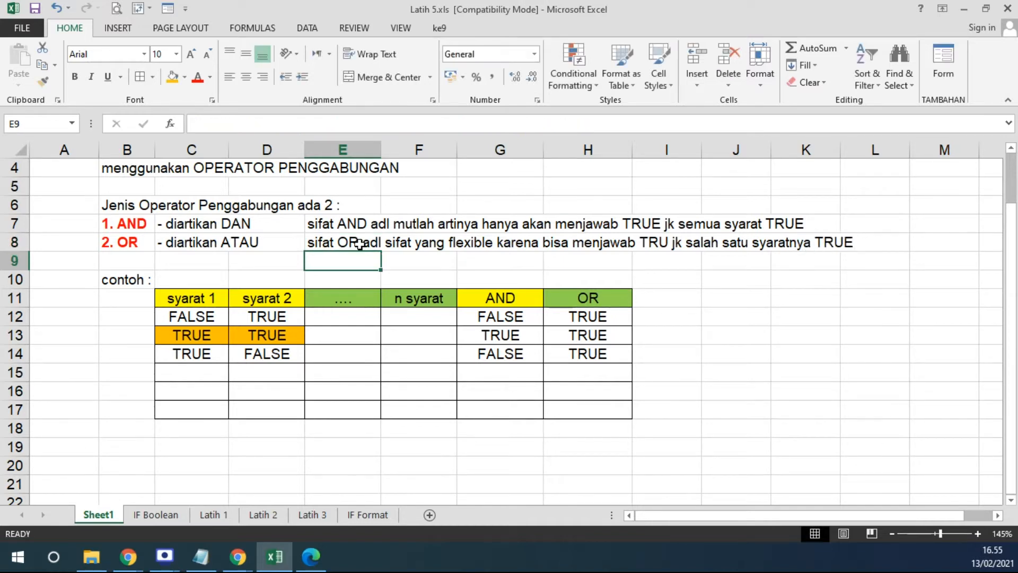
Step: Correct the misspelled word "mutlah" to "mutlak" in the AND note in E7
{"action": "key", "text": "Up"}
{"action": "key", "text": "Up"}
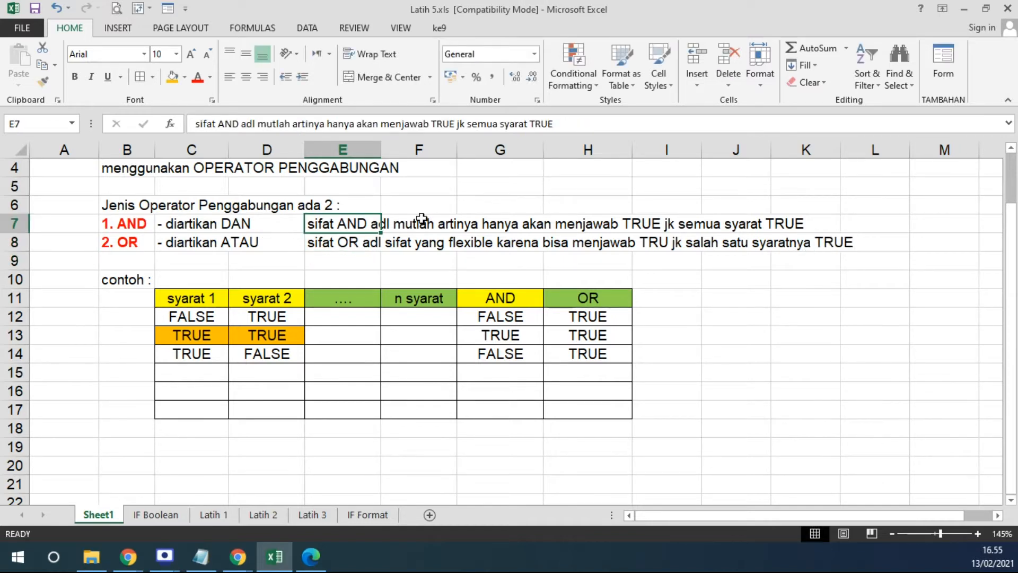
{"action": "left_click", "coordinate": [294, 124]}
{"action": "key", "text": "BackSpace"}
{"action": "type", "text": "k"}
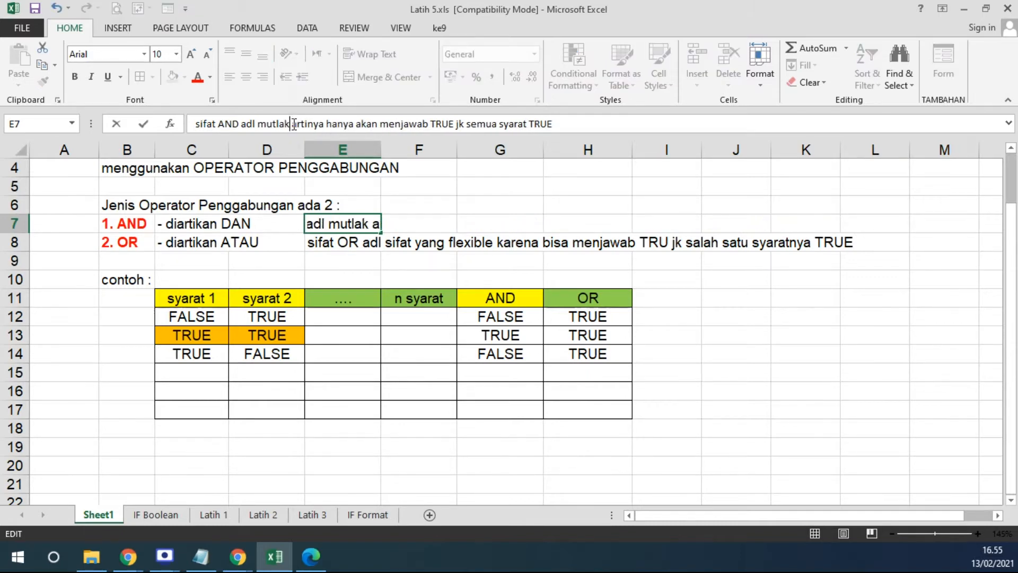
{"action": "key", "text": "Return"}
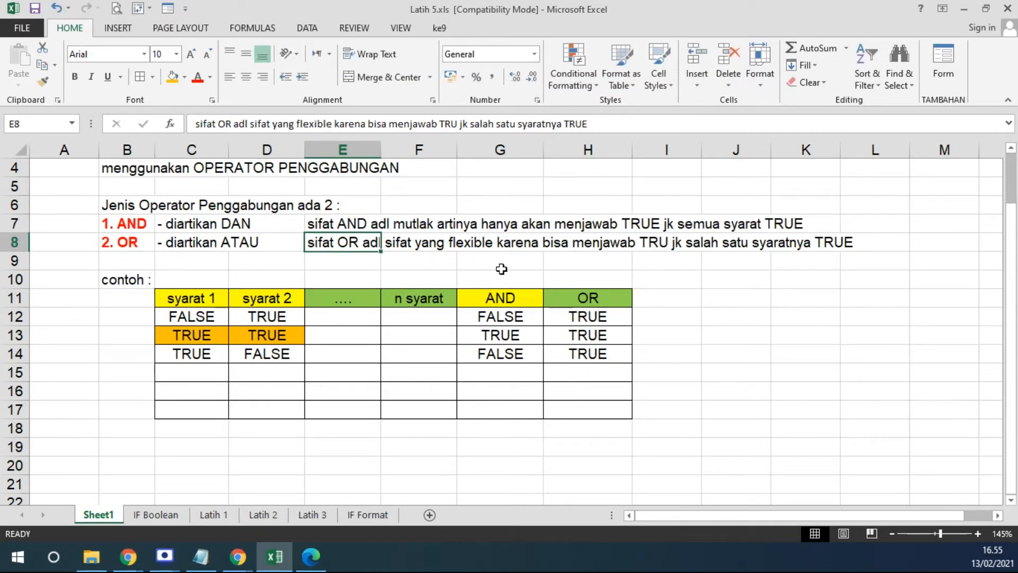
Step: Enter FALSE in both C15 and D15, and fill the AND and OR formulas down to row 15
{"action": "left_click", "coordinate": [211, 368]}
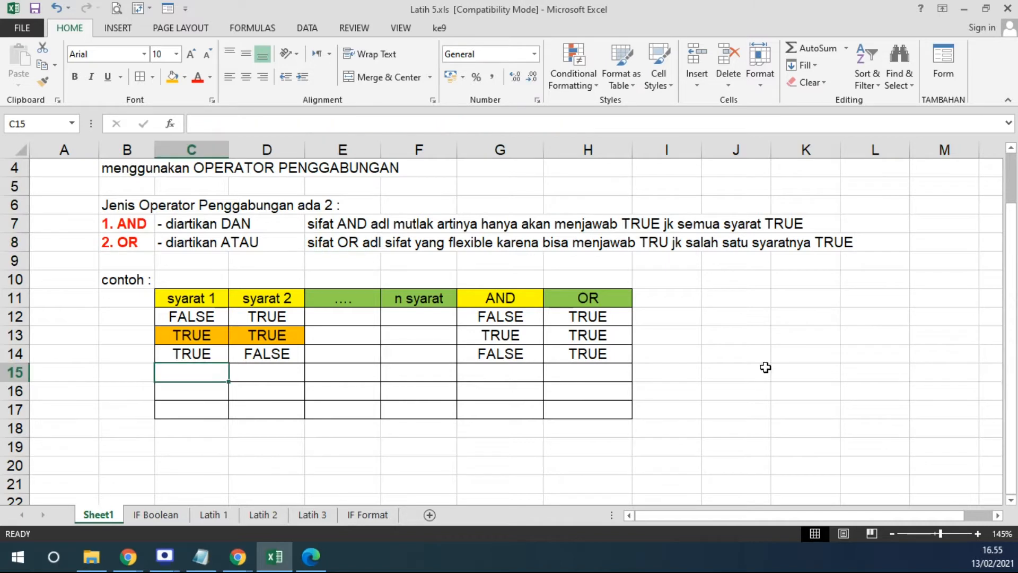
{"action": "type", "text": "FALSE"}
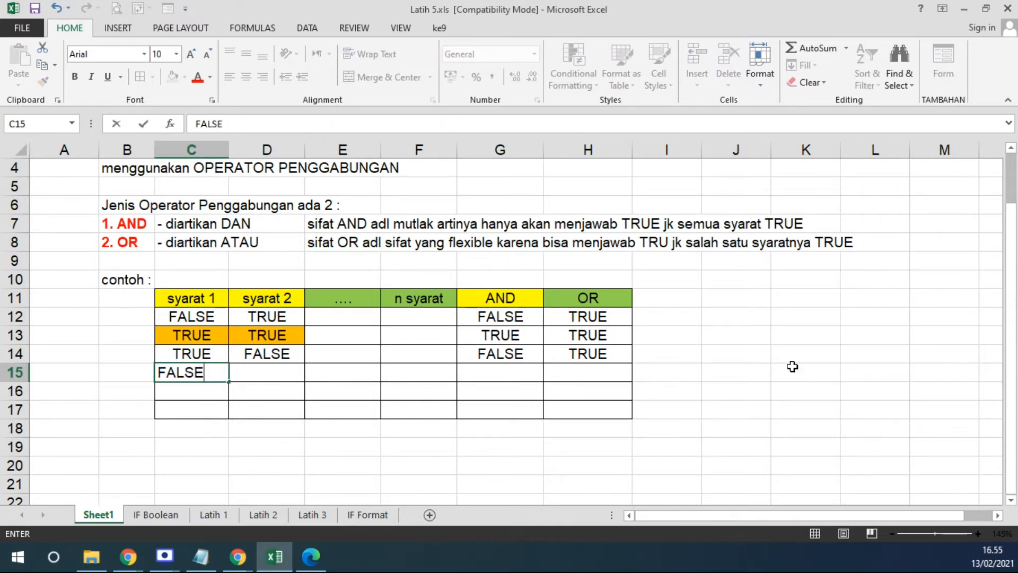
{"action": "key", "text": "Tab"}
{"action": "type", "text": "FALSE"}
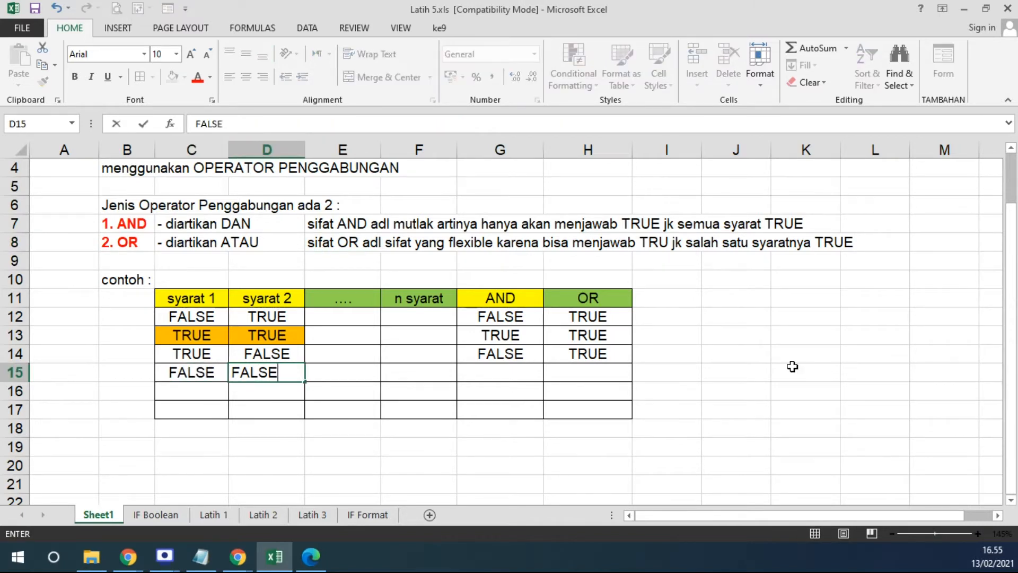
{"action": "left_click", "coordinate": [677, 393]}
{"action": "left_click_drag", "start_coordinate": [517, 361], "coordinate": [634, 378]}
Step: Delete the unused table rows 16 and 17
{"action": "left_click_drag", "start_coordinate": [26, 392], "coordinate": [18, 410]}
{"action": "right_click", "coordinate": [18, 409]}
{"action": "left_click", "coordinate": [64, 316]}
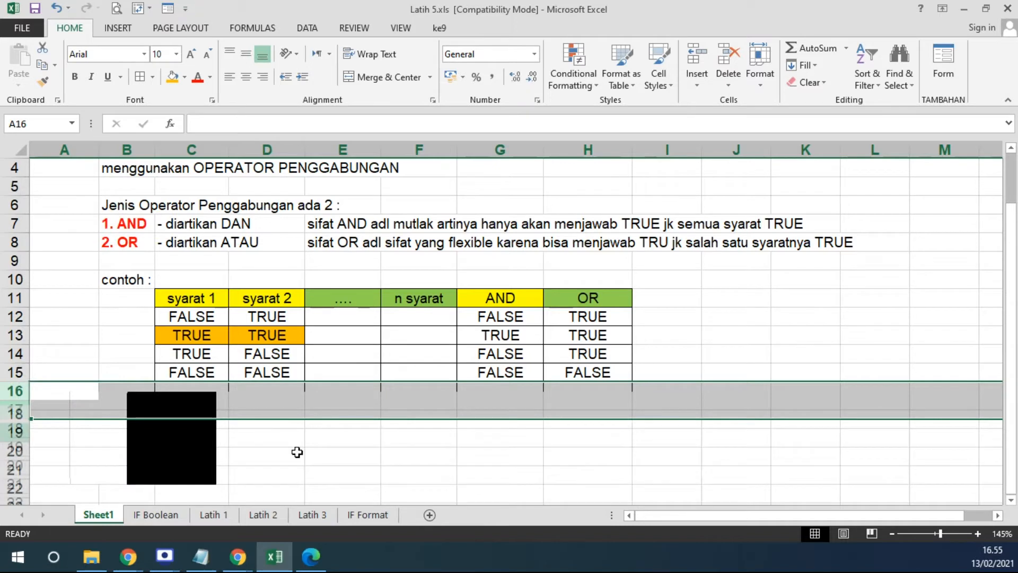
Step: Review the example table C11:H15 and compare the highlighted conditions in row 13 with their AND result
{"action": "left_click_drag", "start_coordinate": [173, 297], "coordinate": [585, 372]}
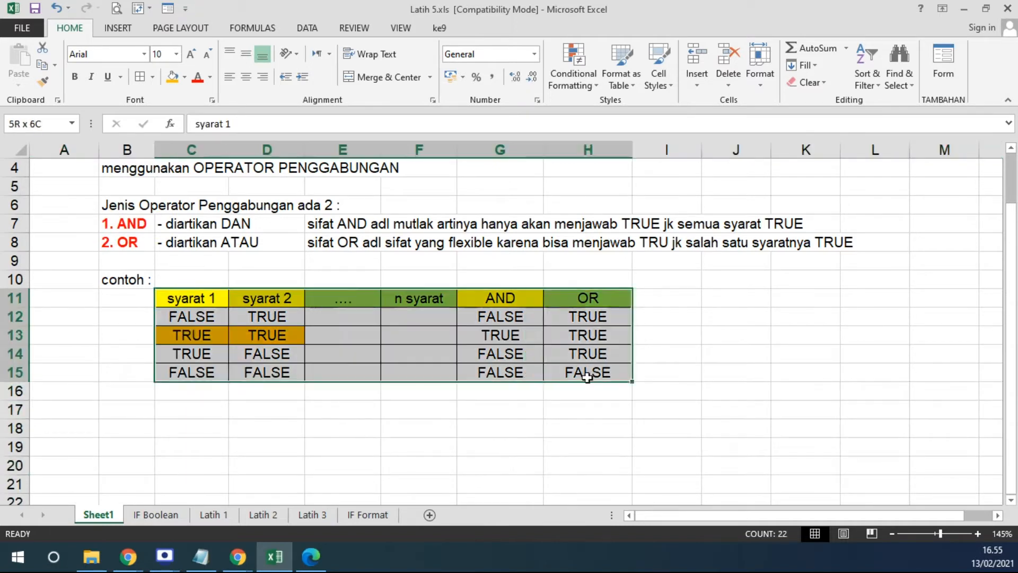
{"action": "left_click", "coordinate": [722, 378]}
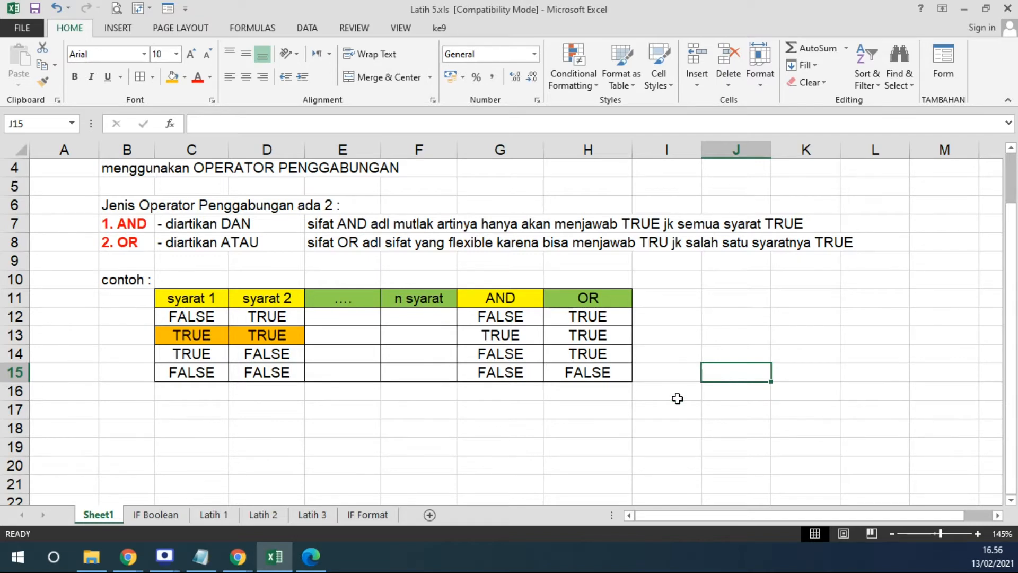
{"action": "left_click_drag", "start_coordinate": [193, 341], "coordinate": [257, 331]}
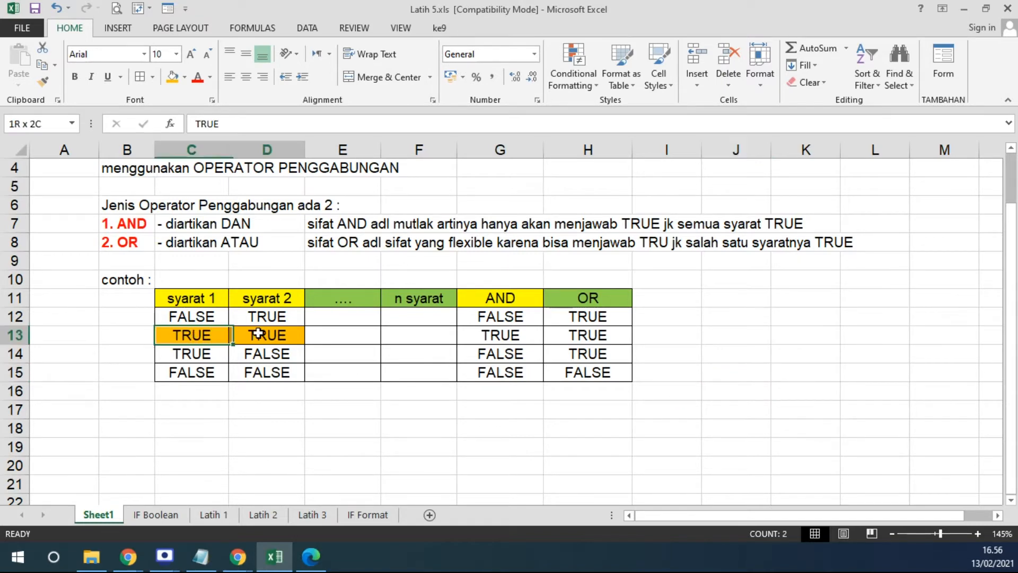
{"action": "left_click", "coordinate": [517, 340]}
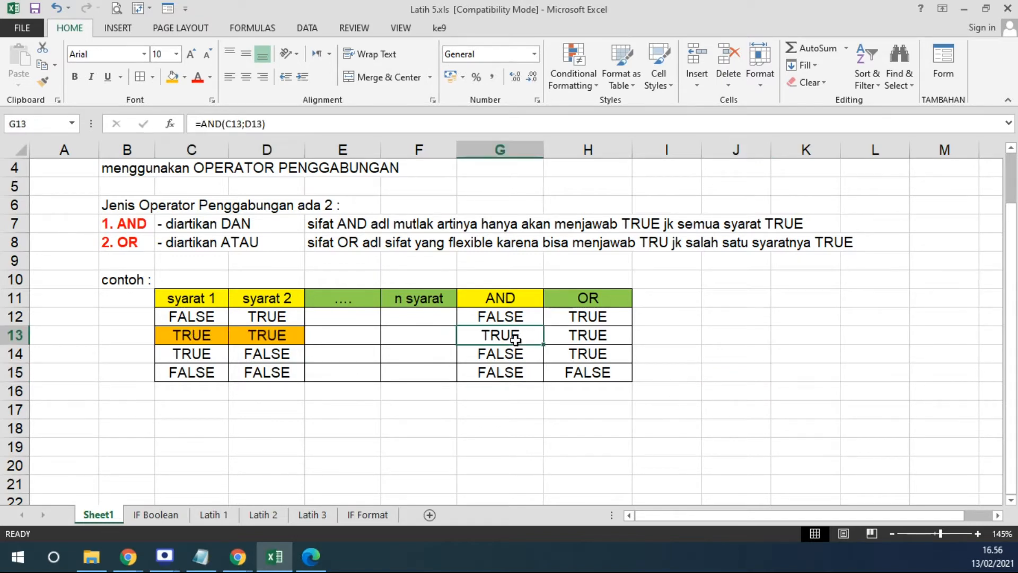
{"action": "left_click", "coordinate": [528, 298]}
Step: Give the OR header cell H11 a yellow fill matching the AND header
{"action": "left_click", "coordinate": [586, 298]}
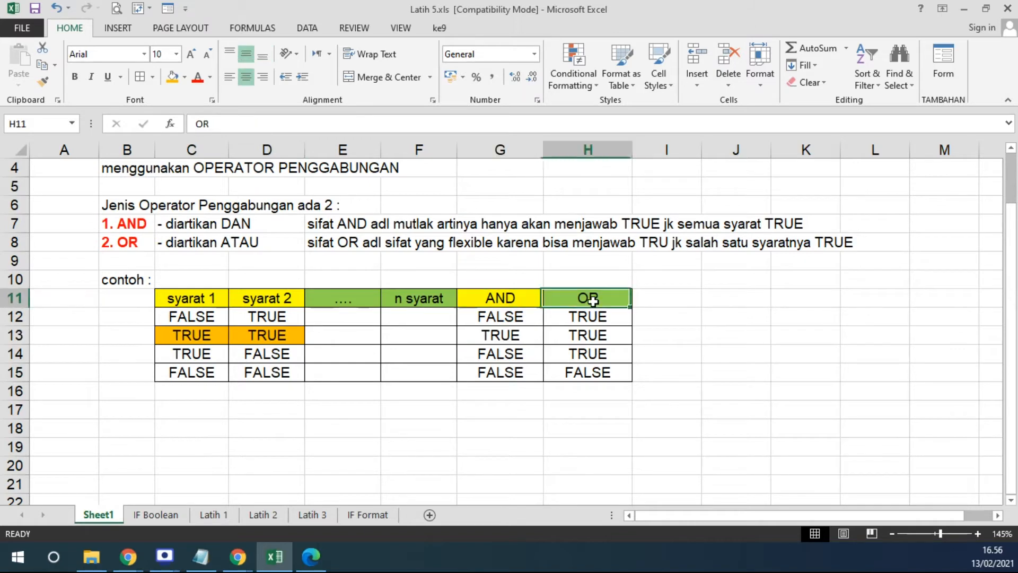
{"action": "left_click", "coordinate": [184, 77]}
{"action": "left_click", "coordinate": [210, 194]}
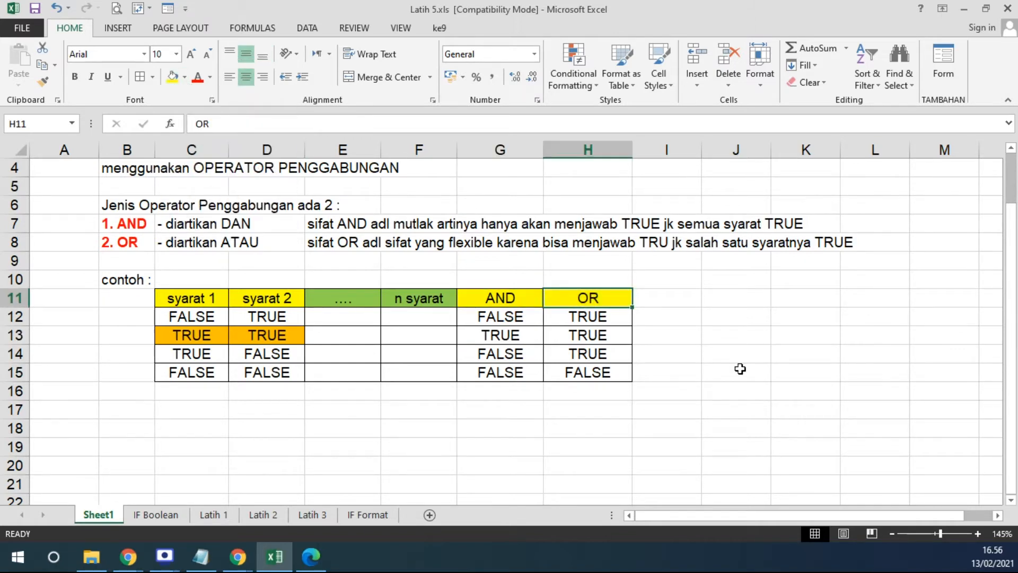
{"action": "left_click", "coordinate": [741, 389]}
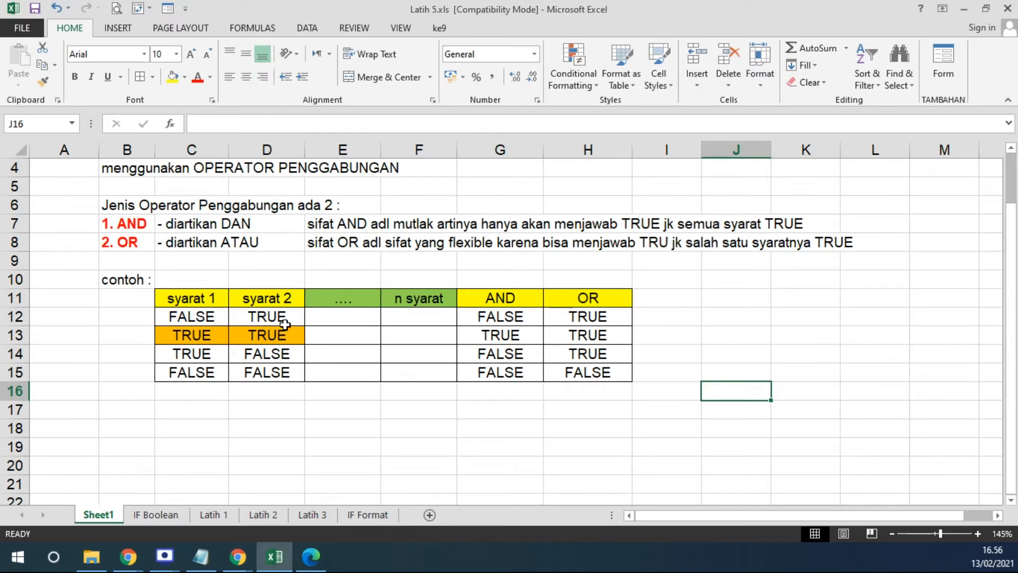
Step: Correct the misspelled TRU to TRUE in the OR operator's description in cell E8
{"action": "left_click", "coordinate": [605, 303]}
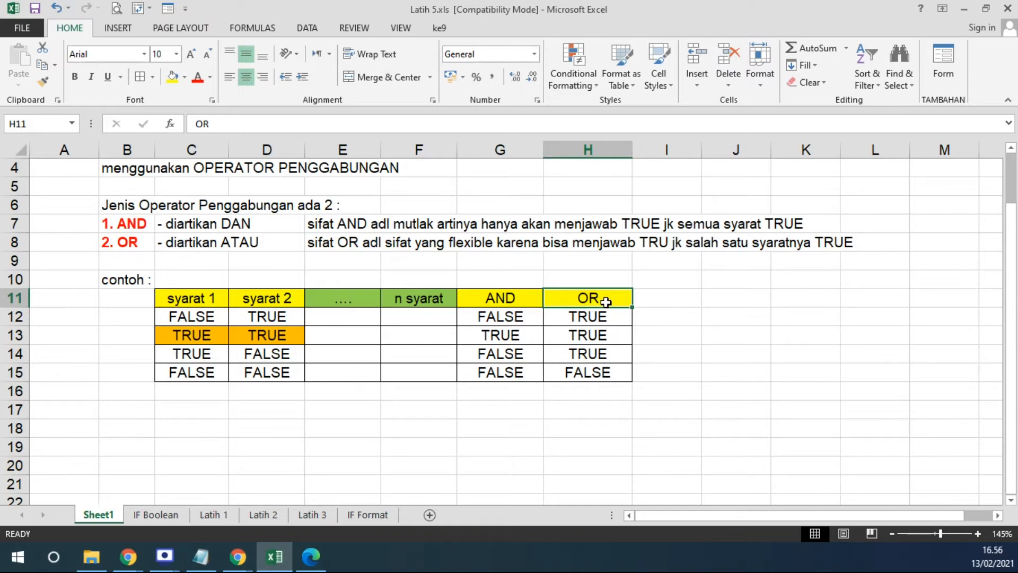
{"action": "left_click", "coordinate": [314, 248]}
{"action": "left_click", "coordinate": [459, 123]}
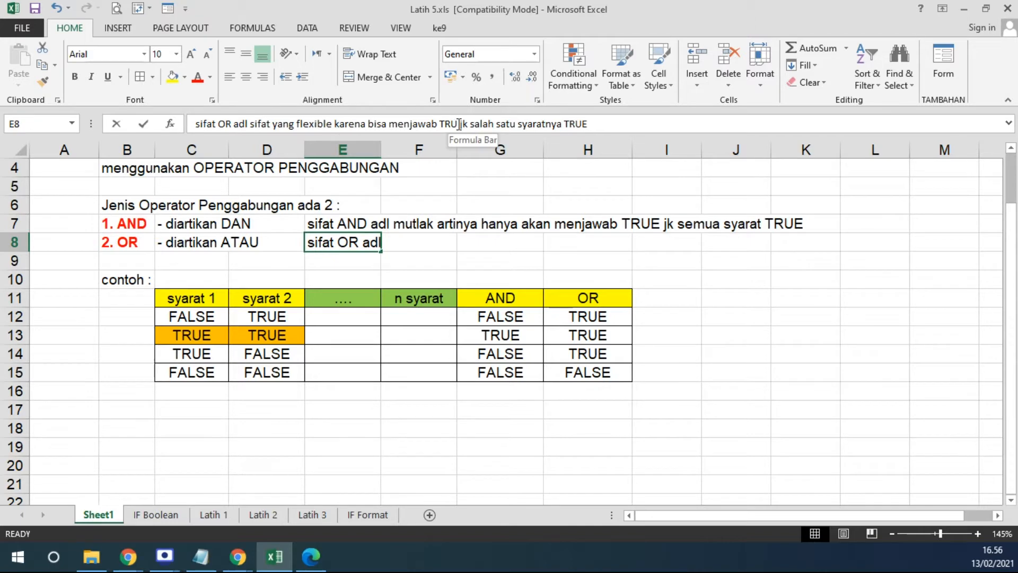
{"action": "type", "text": "e"}
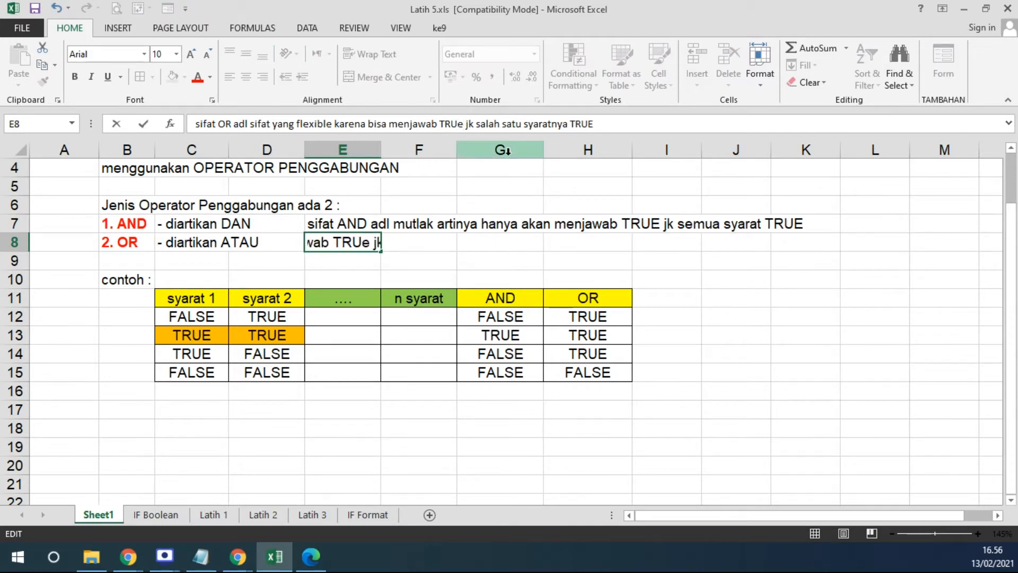
{"action": "key", "text": "BackSpace"}
{"action": "type", "text": "E"}
{"action": "key", "text": "Return"}
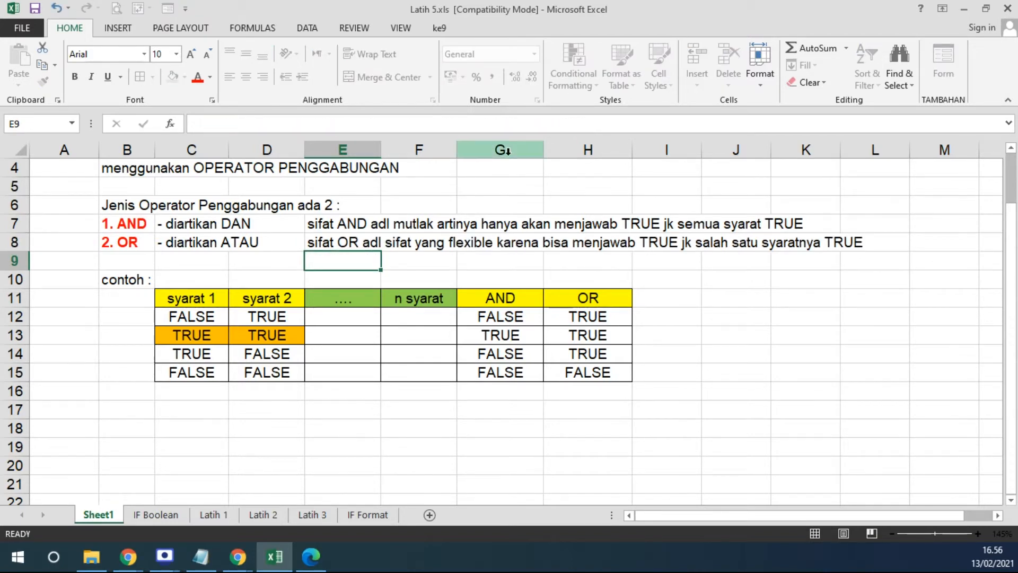
{"action": "left_click", "coordinate": [805, 334]}
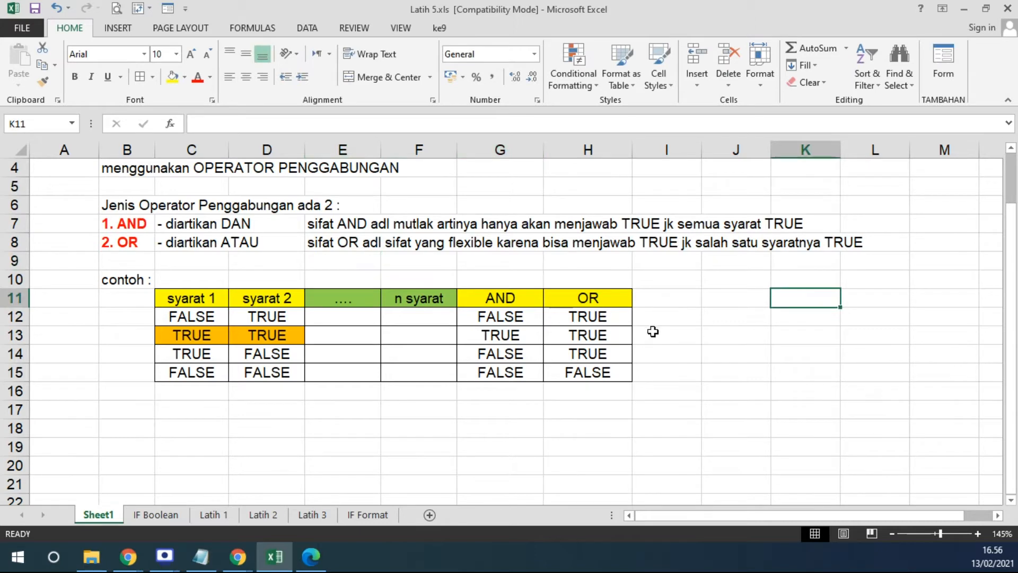
Step: Fill the two FALSE condition cells C15:D15 with light orange
{"action": "left_click_drag", "start_coordinate": [165, 372], "coordinate": [245, 370]}
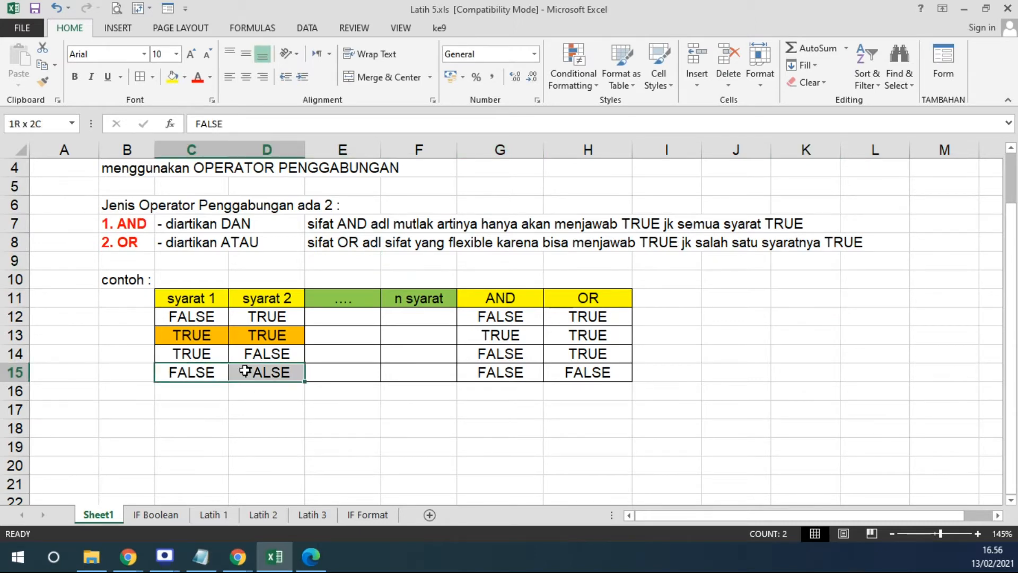
{"action": "left_click", "coordinate": [184, 76]}
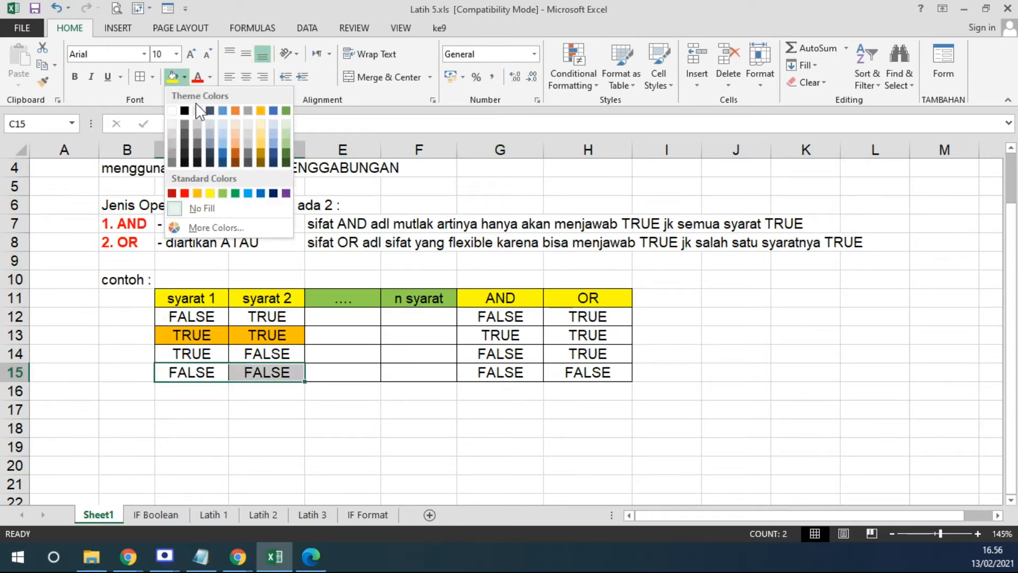
{"action": "left_click", "coordinate": [234, 143]}
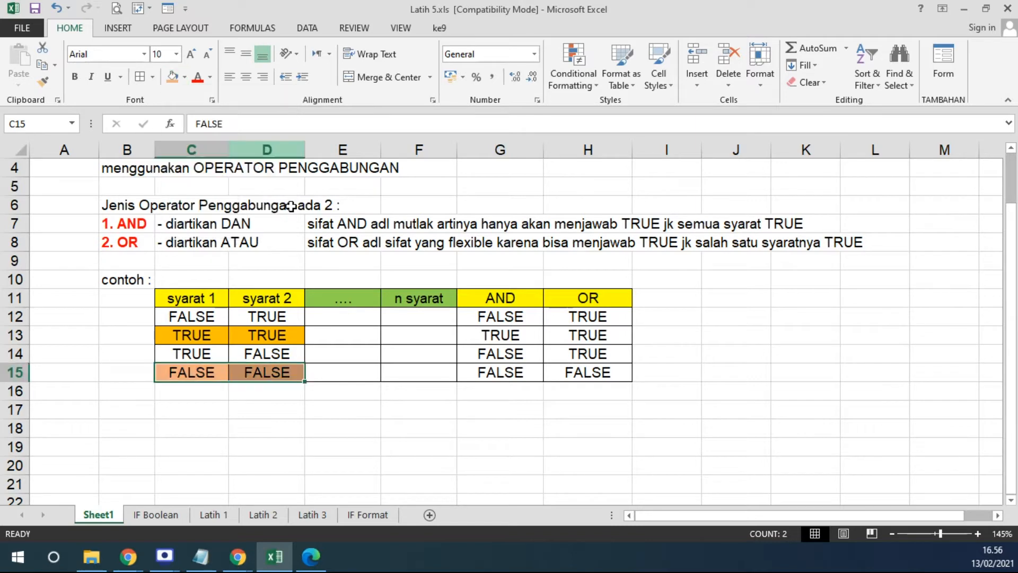
Step: Compare the AND and OR results in row 15 and fill G15:H15 with the same light orange
{"action": "left_click", "coordinate": [586, 373]}
{"action": "left_click", "coordinate": [505, 371]}
{"action": "left_click", "coordinate": [575, 371]}
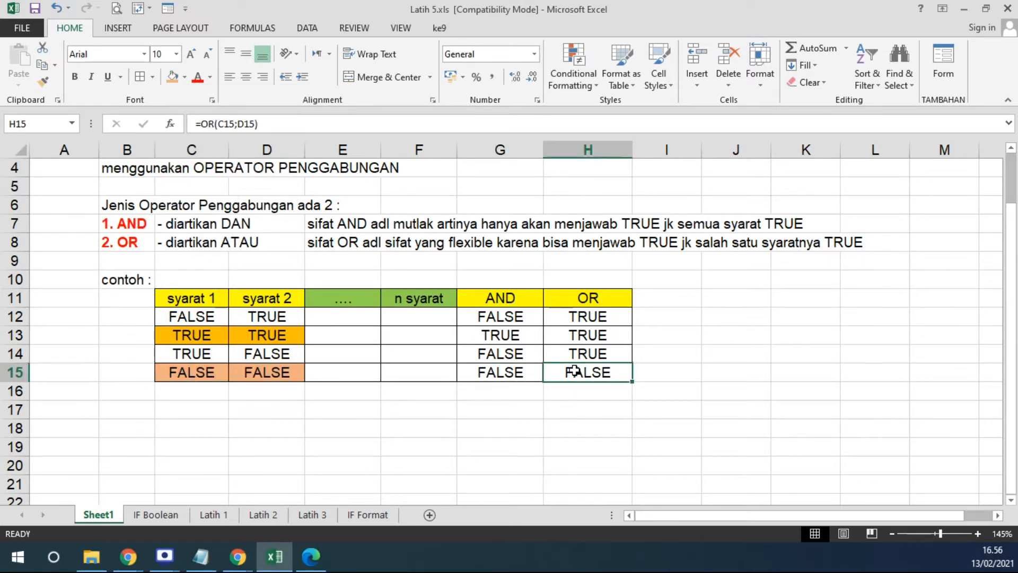
{"action": "left_click", "coordinate": [517, 374]}
{"action": "left_click", "coordinate": [572, 372]}
{"action": "left_click_drag", "start_coordinate": [511, 371], "coordinate": [556, 380]}
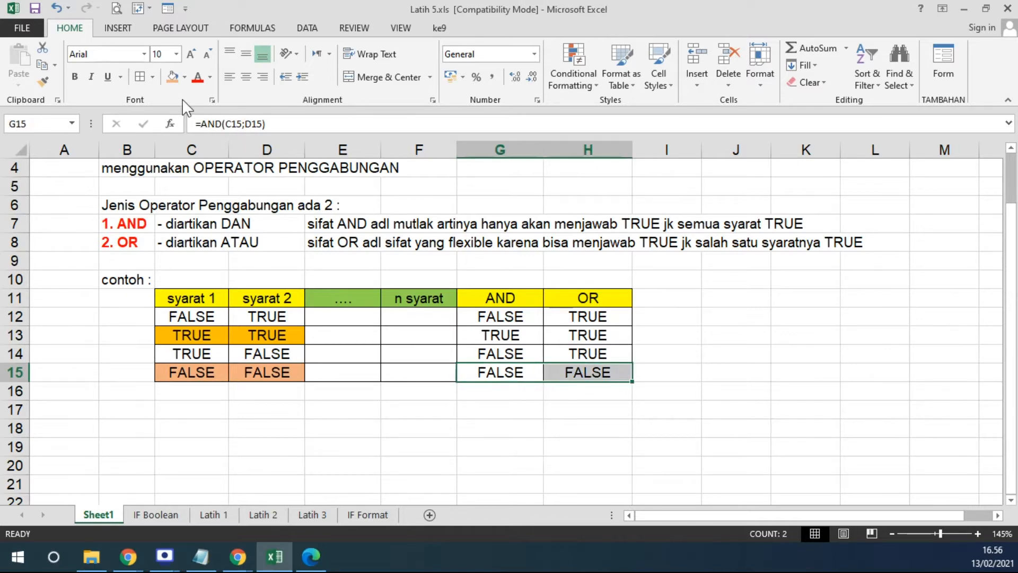
{"action": "left_click", "coordinate": [173, 78]}
{"action": "left_click", "coordinate": [562, 427]}
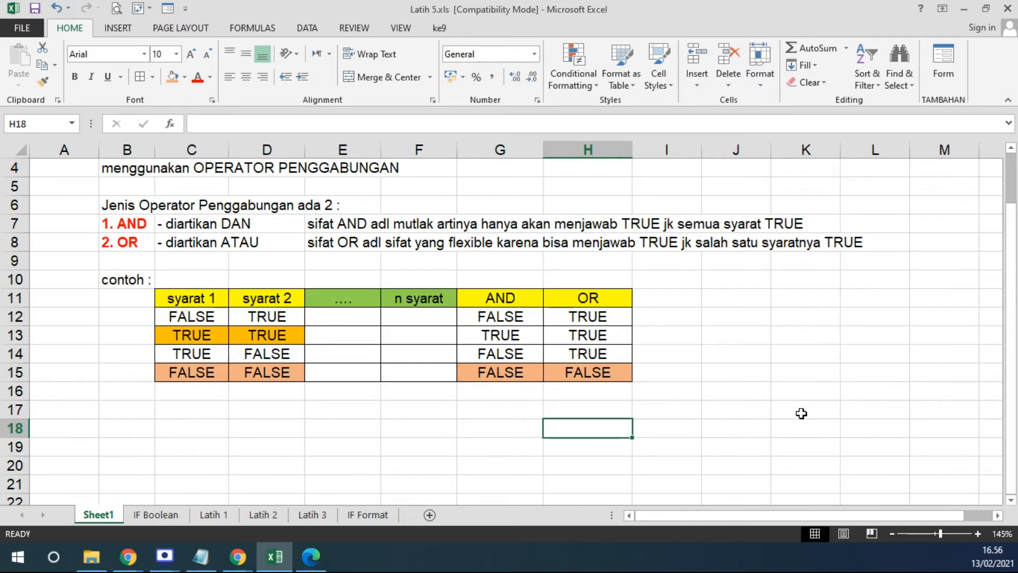
Step: Save the workbook in its current file format, continuing past the compatibility check
{"action": "key", "text": "ctrl+s"}
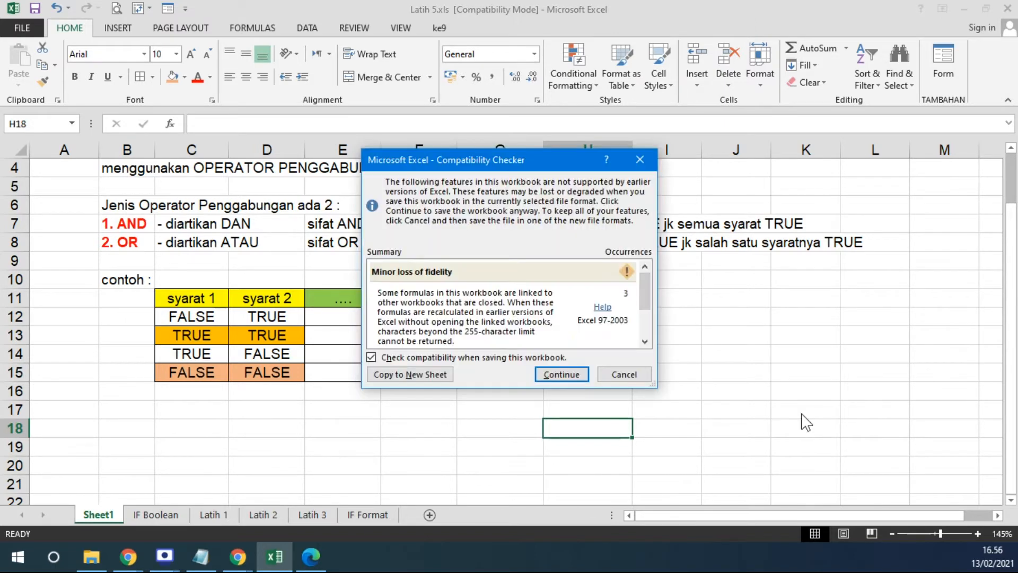
{"action": "left_click", "coordinate": [562, 375]}
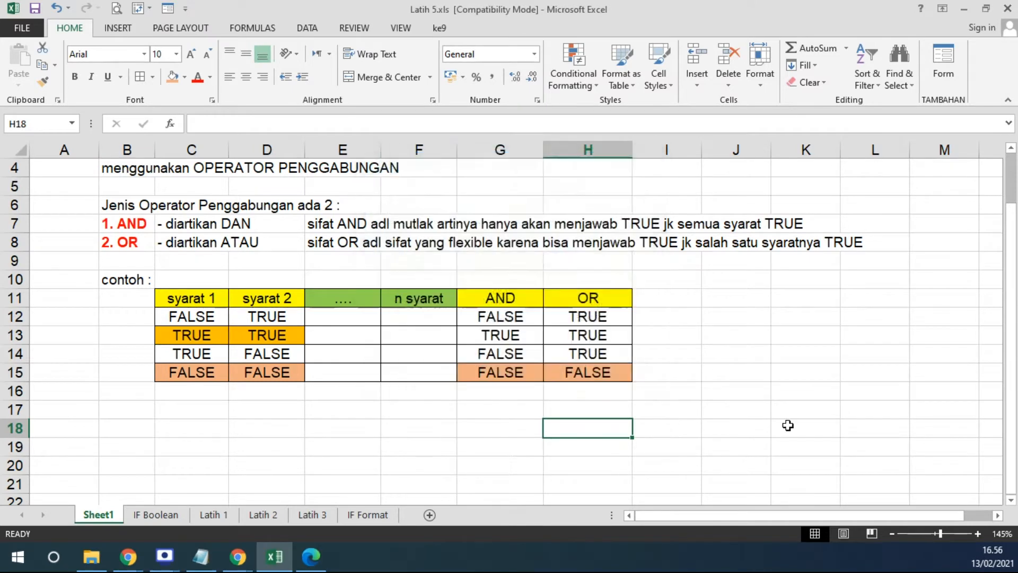
{"action": "left_click", "coordinate": [786, 415]}
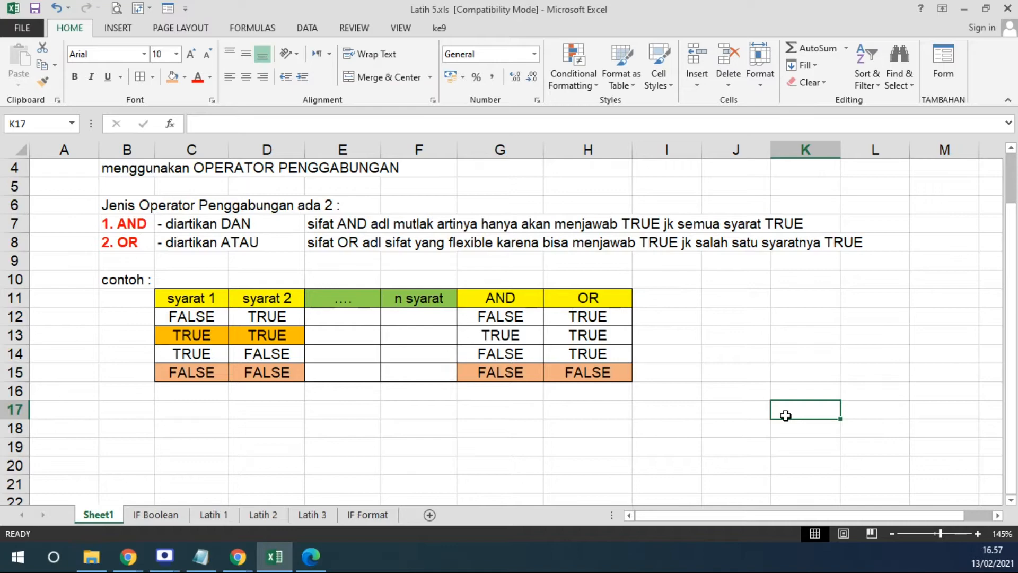
Step: Open the IF Boolean sheet and examine the SOAL 1 table, its passing instruction and the theory and practice scores in row 8
{"action": "left_click", "coordinate": [160, 514]}
{"action": "scroll", "coordinate": [432, 341], "scroll_direction": "up", "scroll_amount": 3}
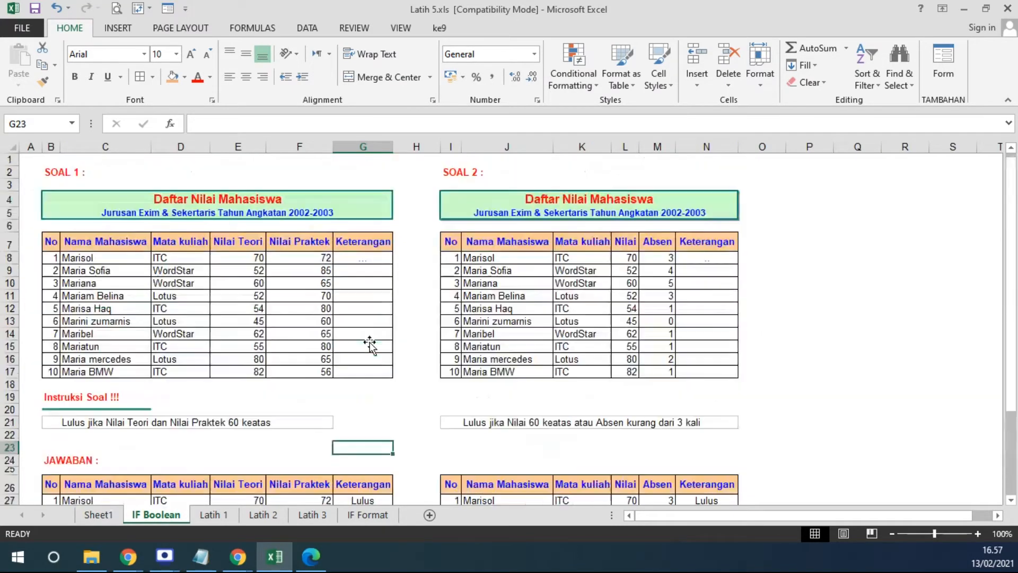
{"action": "left_click", "coordinate": [355, 261]}
{"action": "scroll", "coordinate": [373, 272], "scroll_direction": "up", "scroll_amount": 1}
{"action": "scroll", "coordinate": [373, 273], "scroll_direction": "up", "scroll_amount": 2}
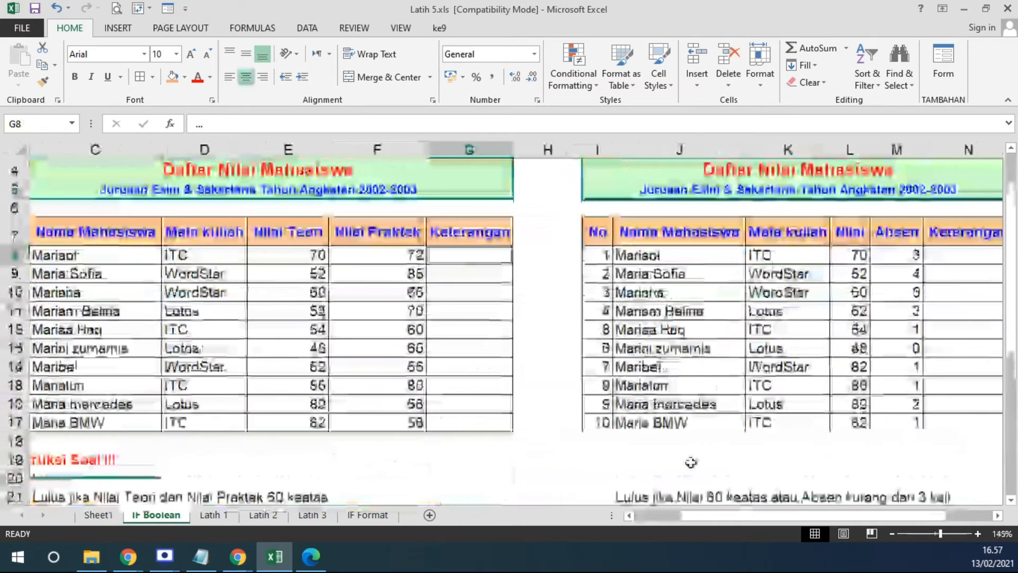
{"action": "left_click_drag", "start_coordinate": [755, 515], "coordinate": [730, 516]}
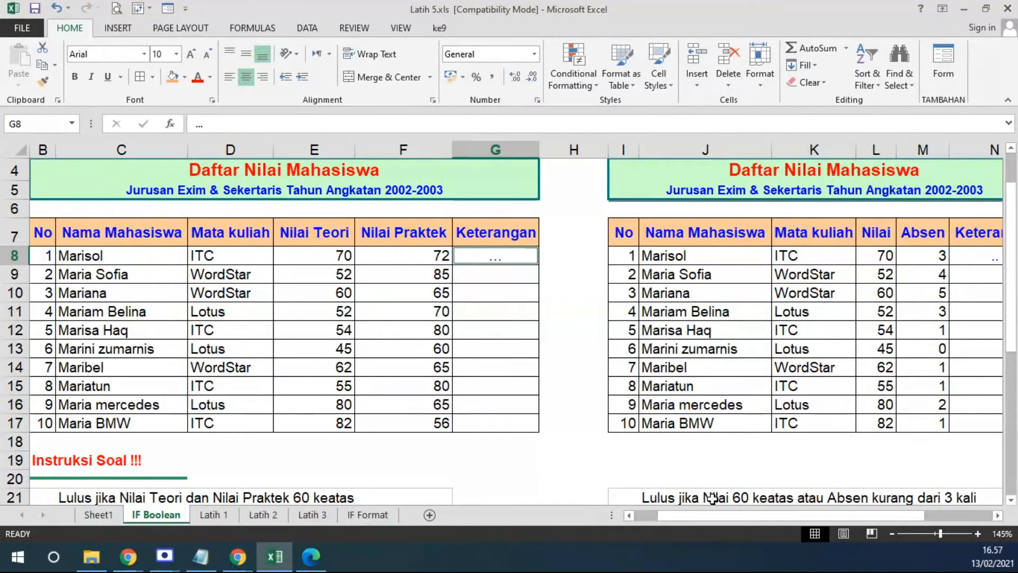
{"action": "scroll", "coordinate": [711, 499], "scroll_direction": "down", "scroll_amount": 2}
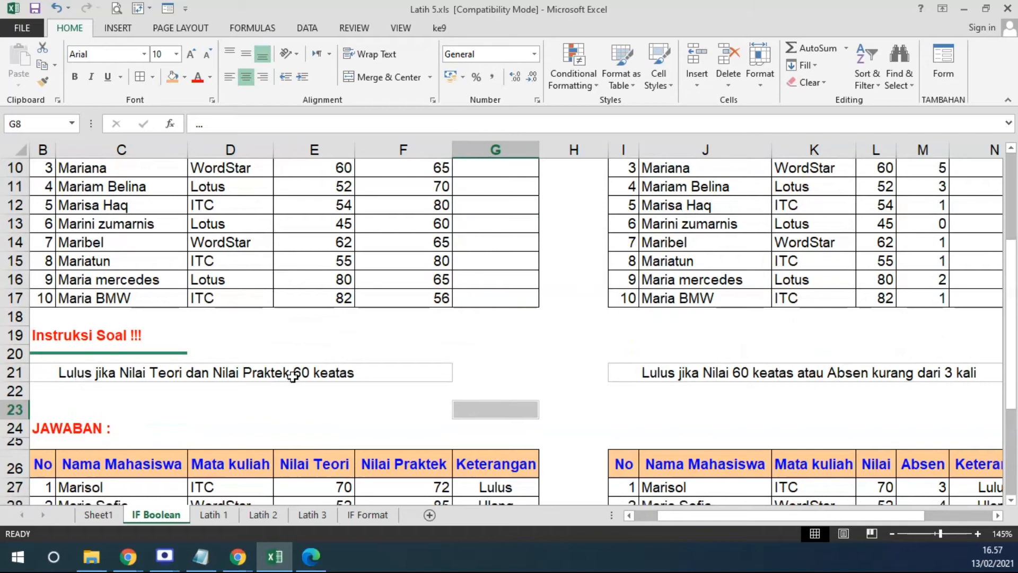
{"action": "scroll", "coordinate": [293, 377], "scroll_direction": "up", "scroll_amount": 1}
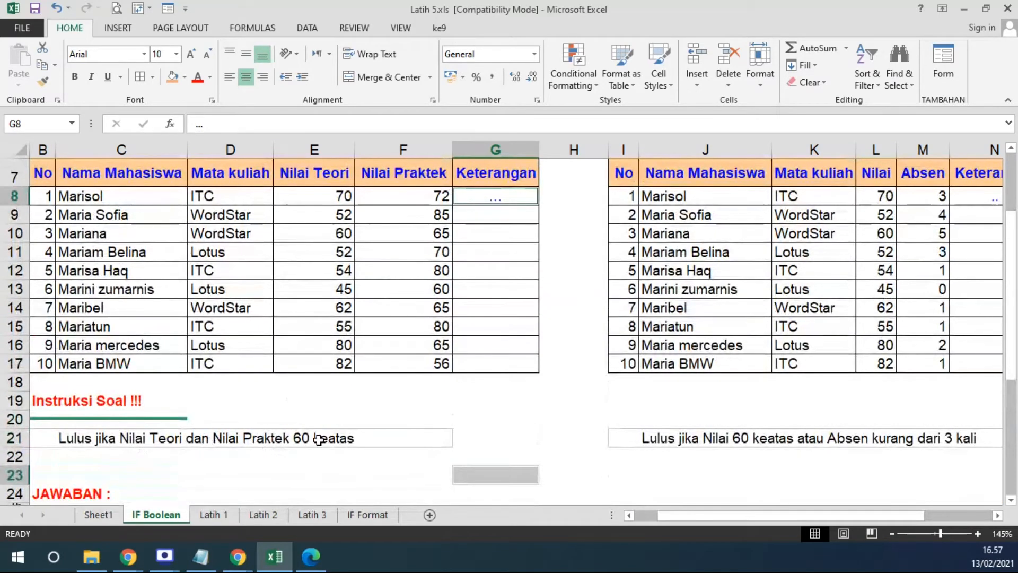
{"action": "left_click_drag", "start_coordinate": [334, 197], "coordinate": [411, 197]}
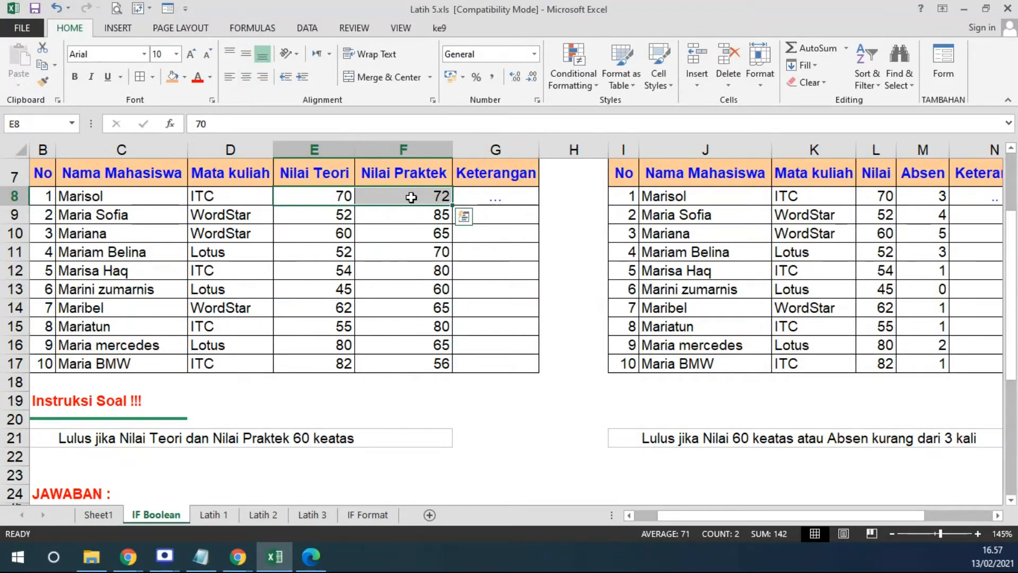
Step: Write the formula =and(E8>60; F8 >60) in the first Keterangan cell G8 of SOAL 1
{"action": "left_click", "coordinate": [477, 196]}
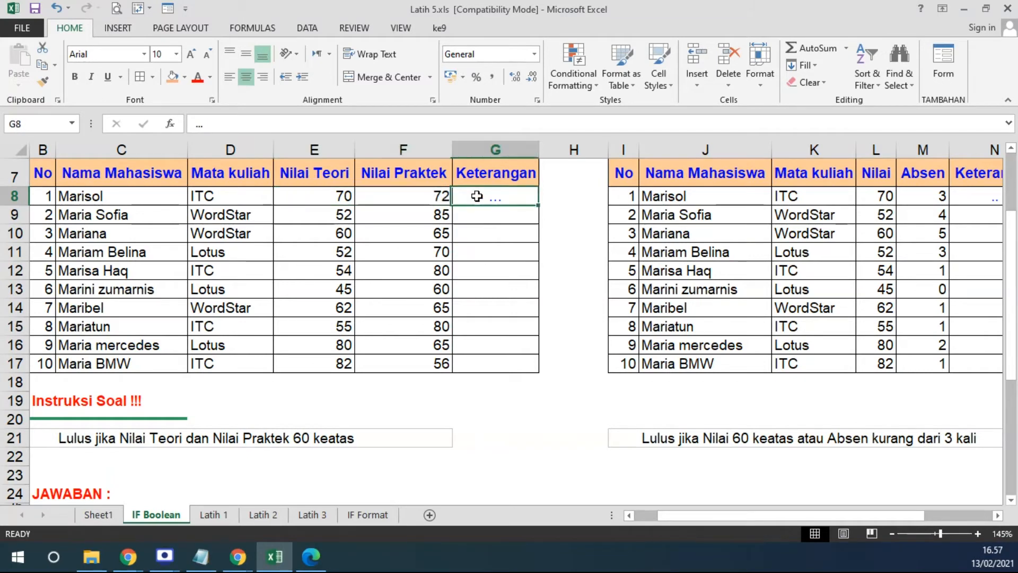
{"action": "type", "text": "="}
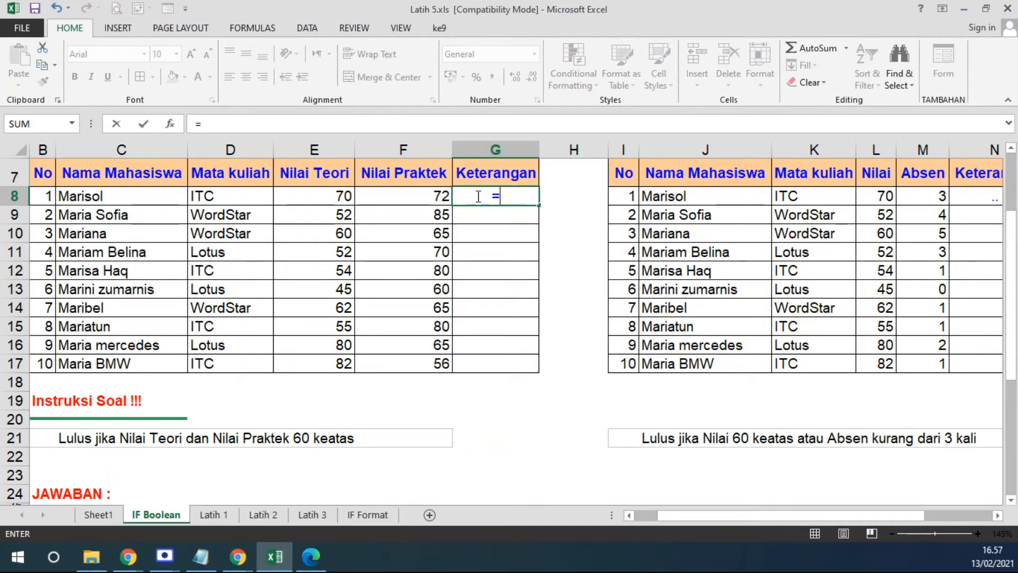
{"action": "type", "text": "and("}
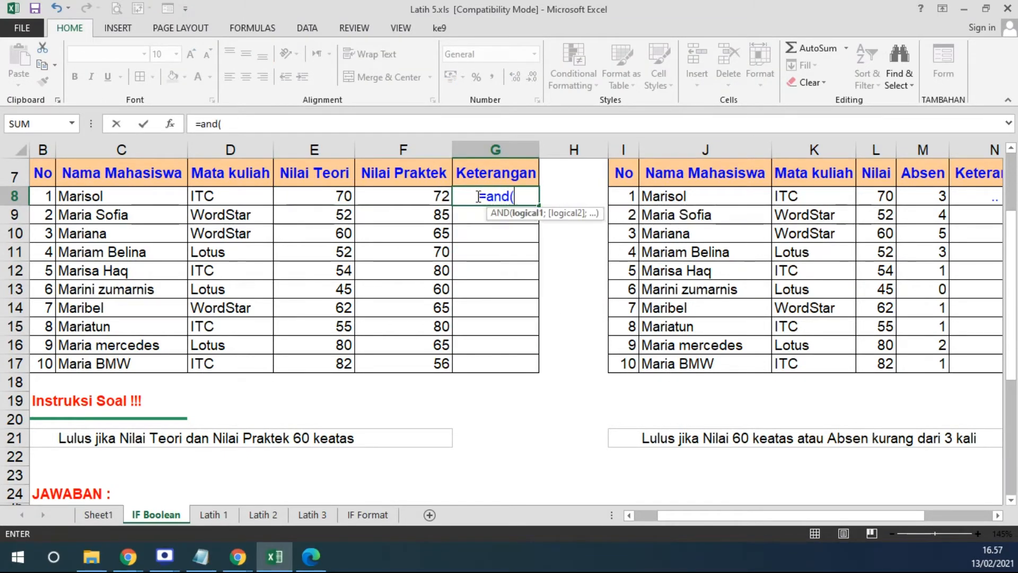
{"action": "left_click", "coordinate": [341, 196]}
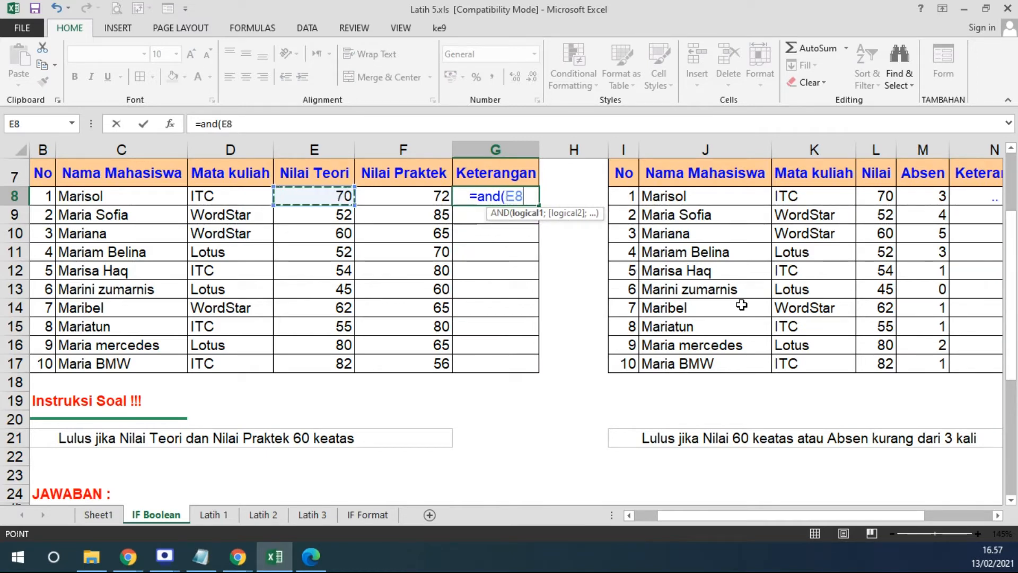
{"action": "type", "text": ">"}
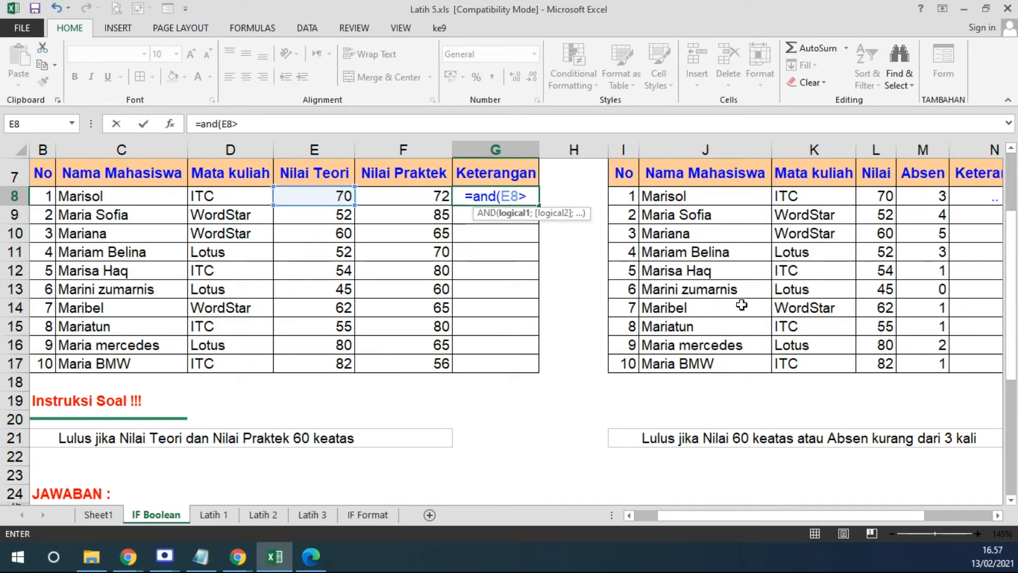
{"action": "type", "text": "60"}
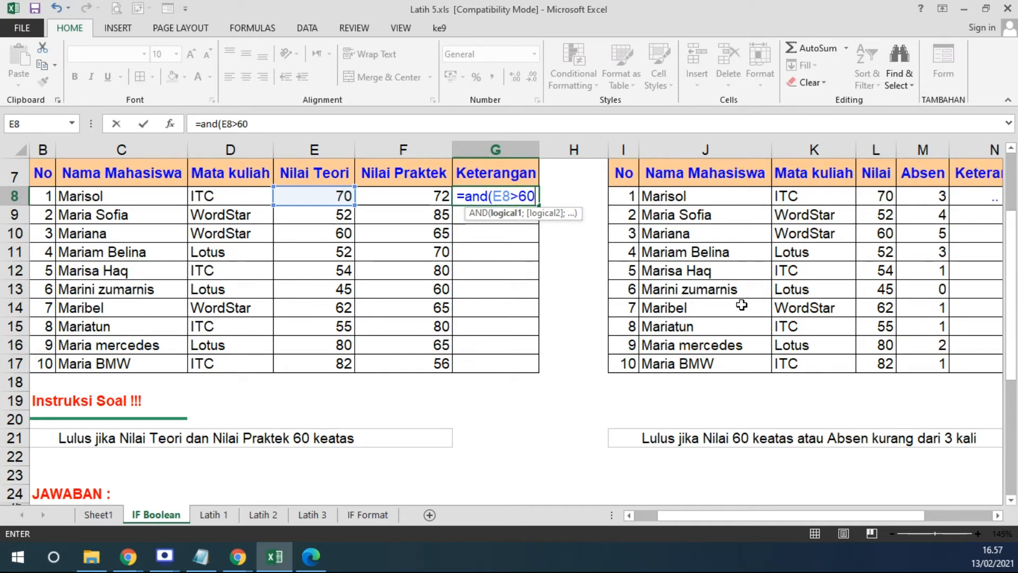
{"action": "type", "text": ";"}
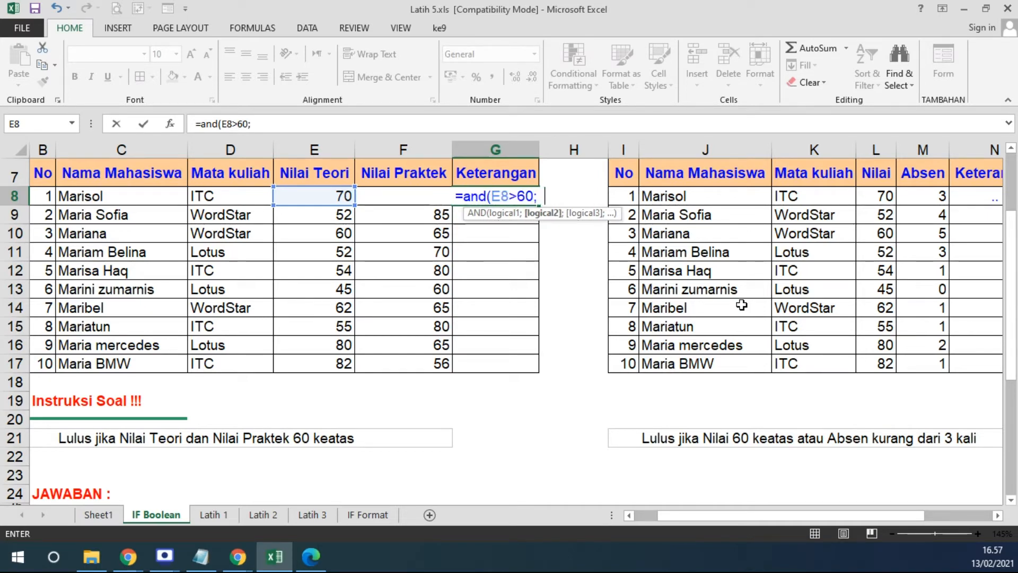
{"action": "type", "text": " f"}
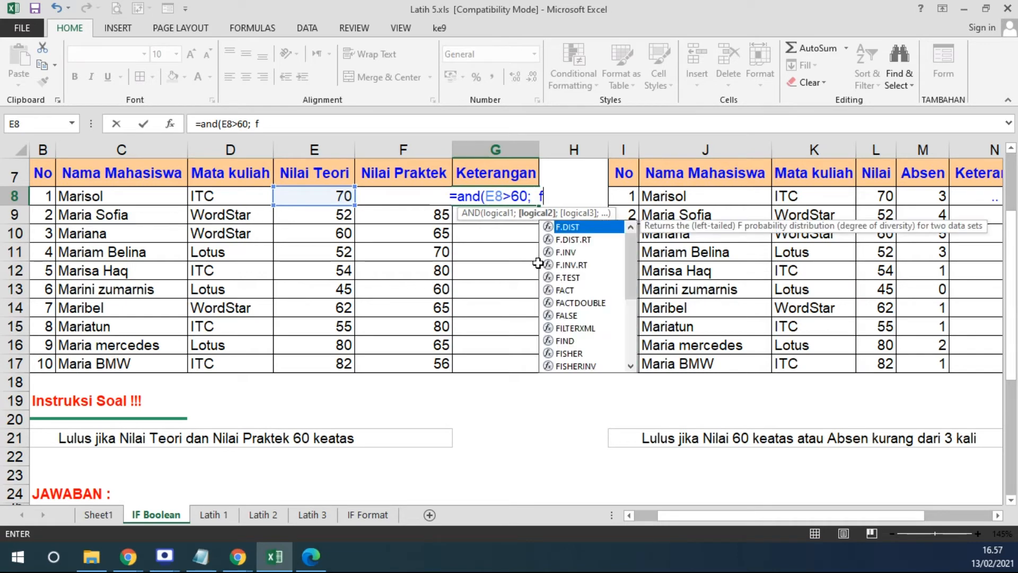
{"action": "key", "text": "BackSpace"}
{"action": "type", "text": "F"}
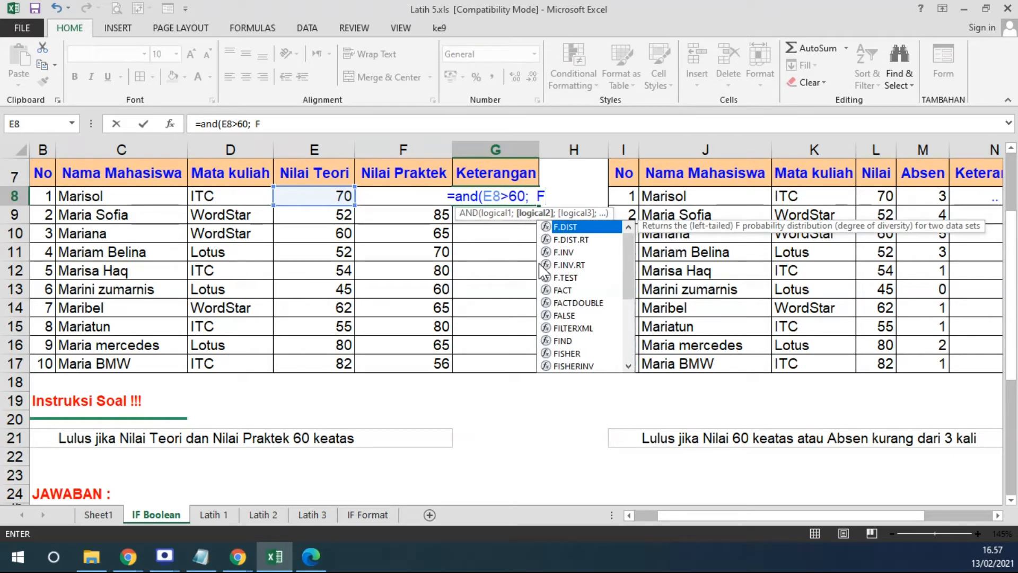
{"action": "type", "text": "8 >="}
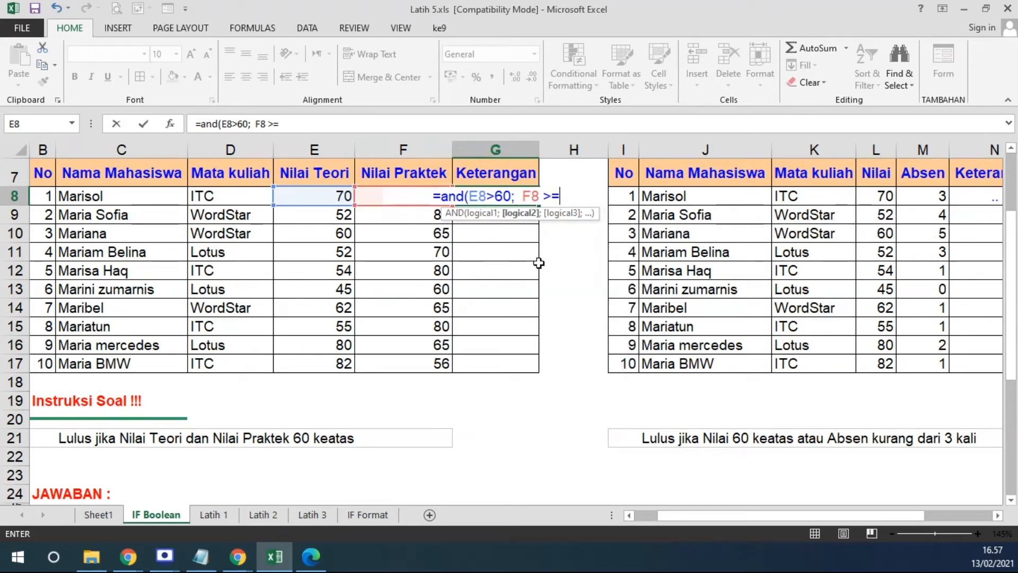
{"action": "key", "text": "BackSpace"}
{"action": "type", "text": "60)"}
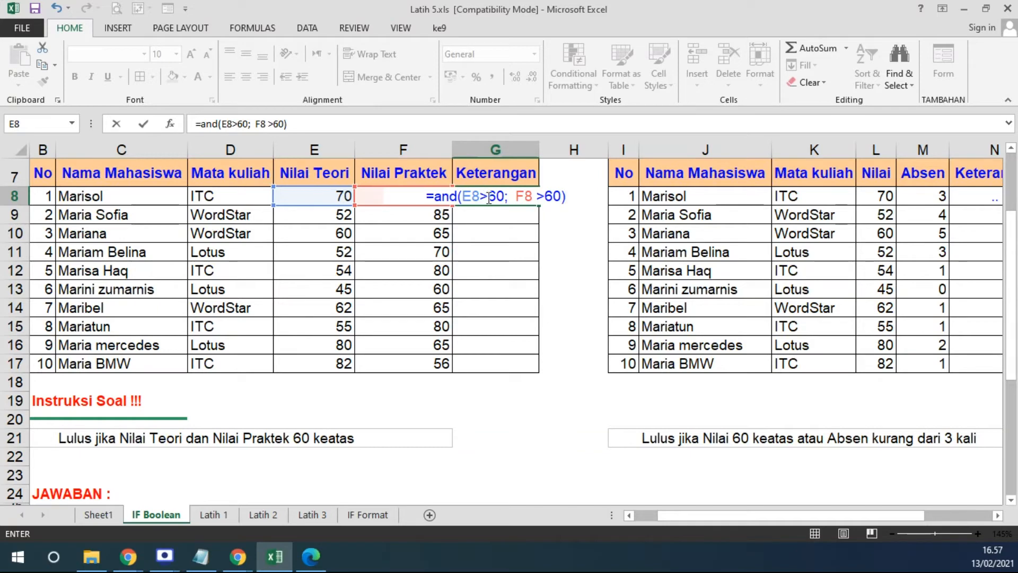
Step: Change both comparisons in the G8 formula to >=60 and commit it as =and(E8>=60; F8 >=60)
{"action": "left_click", "coordinate": [489, 197]}
{"action": "type", "text": "="}
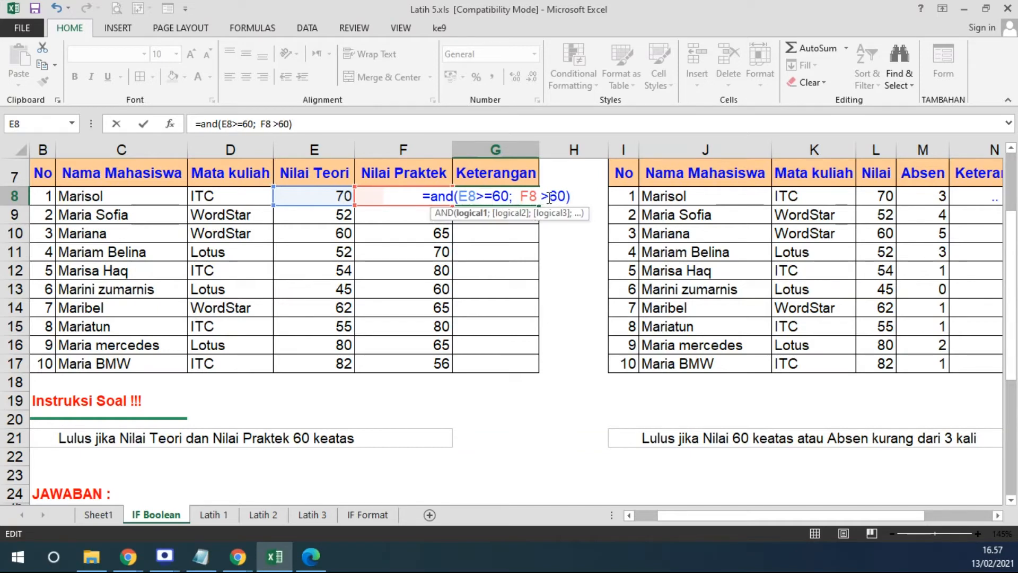
{"action": "type", "text": "="}
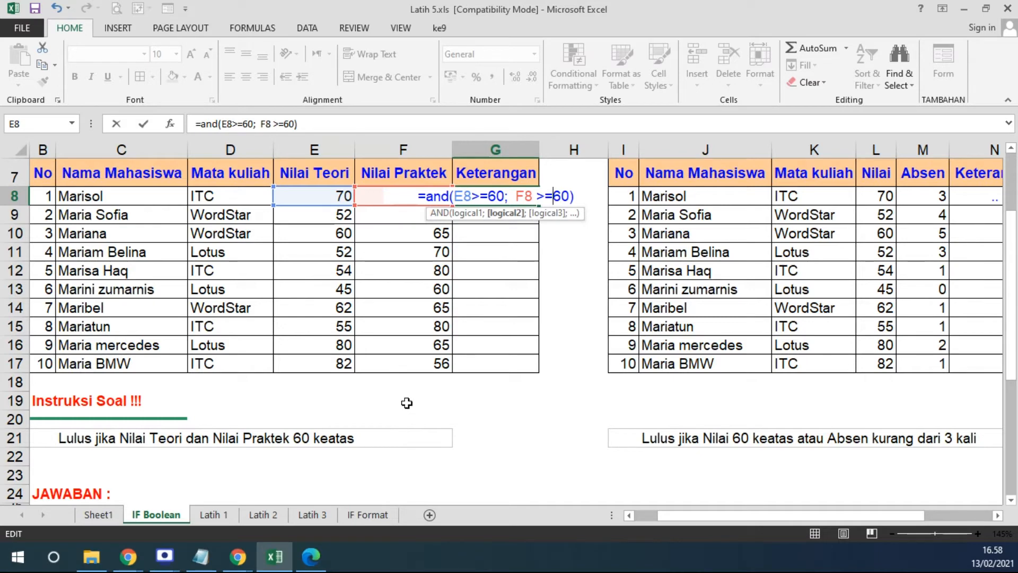
{"action": "left_click", "coordinate": [476, 197]}
{"action": "left_click_drag", "start_coordinate": [535, 197], "coordinate": [554, 196]}
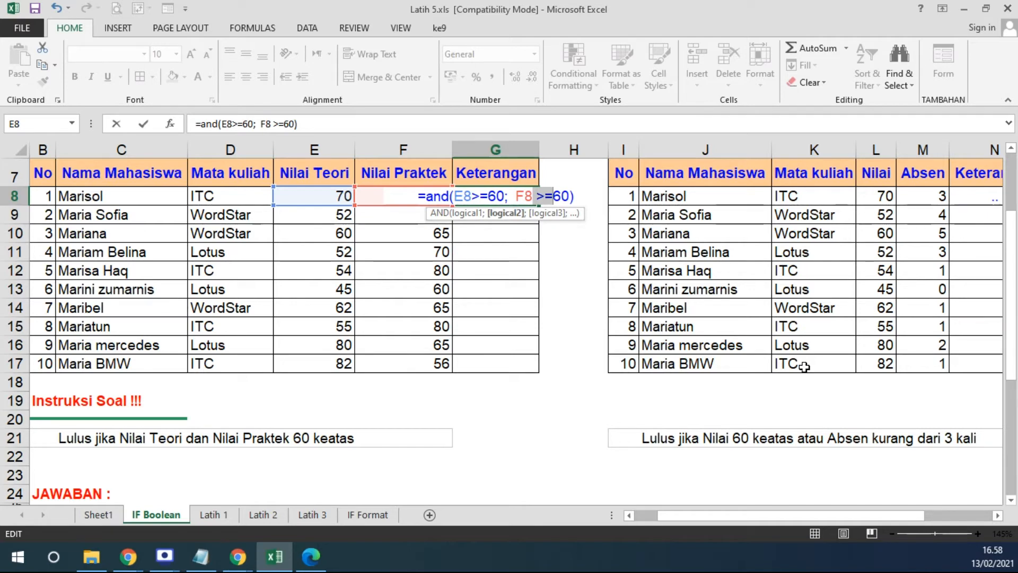
{"action": "key", "text": "Return"}
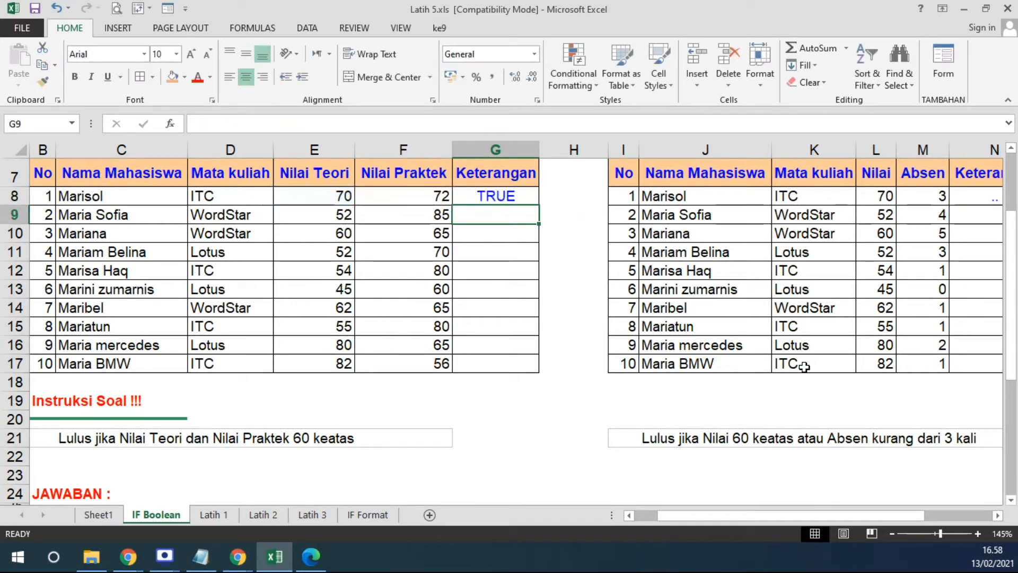
Step: Check the row 8 theory and practice scores and copy the AND formula from G8 down to G9
{"action": "left_click", "coordinate": [497, 201]}
{"action": "left_click", "coordinate": [336, 197]}
{"action": "left_click", "coordinate": [399, 194]}
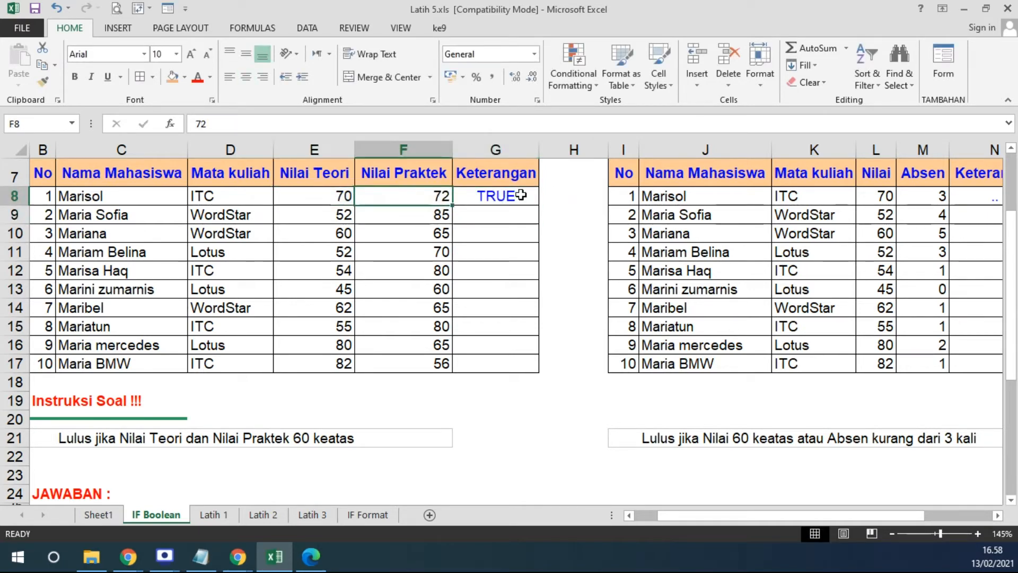
{"action": "left_click", "coordinate": [521, 195]}
{"action": "left_click_drag", "start_coordinate": [540, 208], "coordinate": [499, 218]}
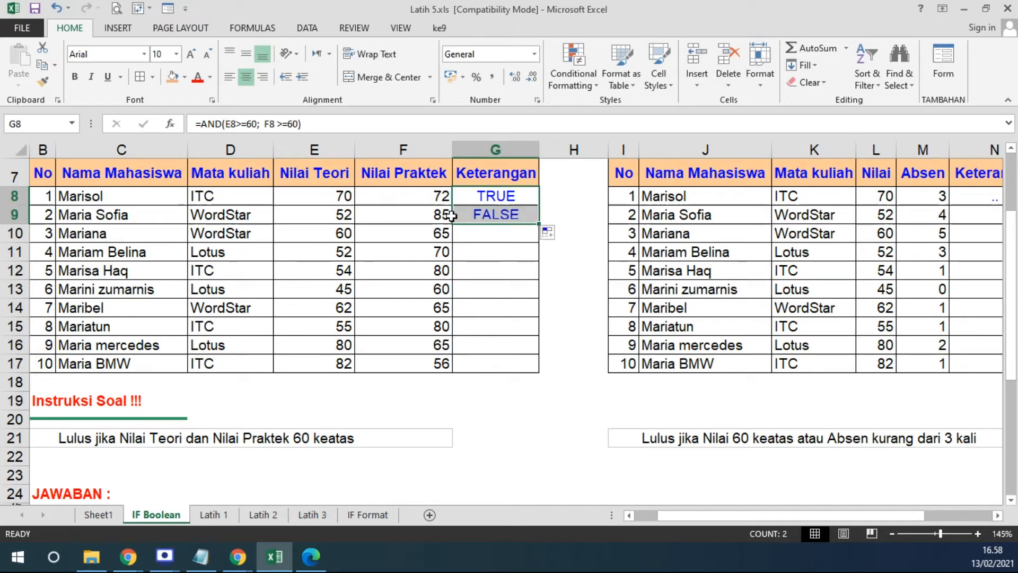
Step: Highlight the row 9 scores, filling the theory score E9 with orange and the practice score F9 with yellow
{"action": "left_click", "coordinate": [445, 202]}
{"action": "left_click", "coordinate": [407, 218]}
{"action": "left_click", "coordinate": [337, 217]}
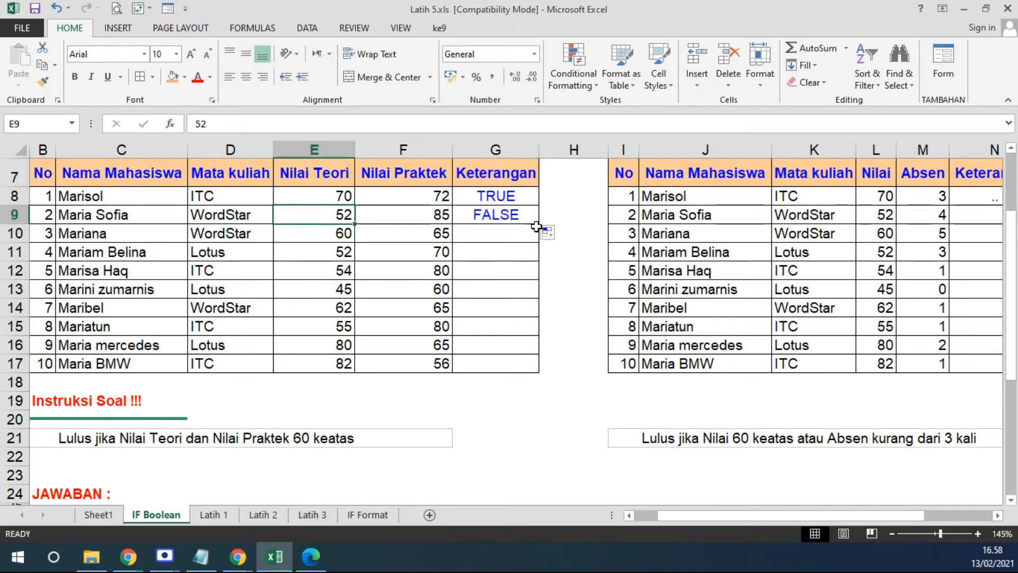
{"action": "left_click", "coordinate": [505, 212]}
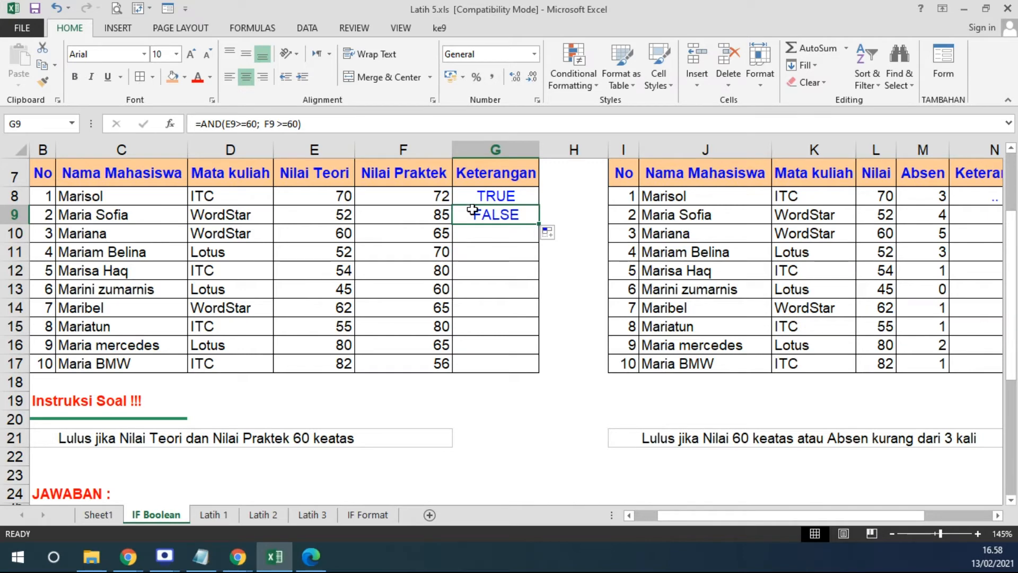
{"action": "left_click", "coordinate": [295, 213]}
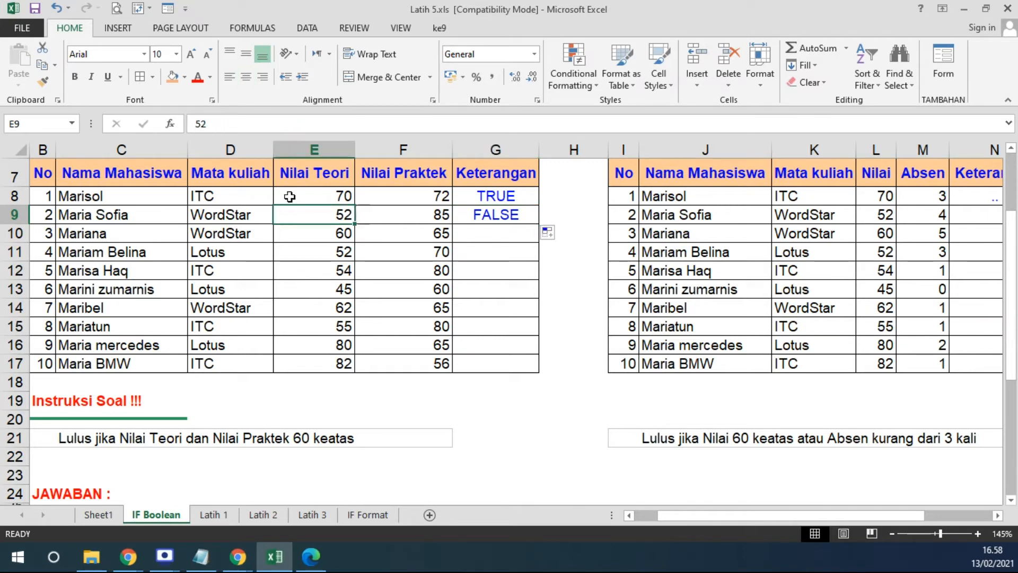
{"action": "left_click", "coordinate": [173, 78]}
{"action": "left_click", "coordinate": [400, 218]}
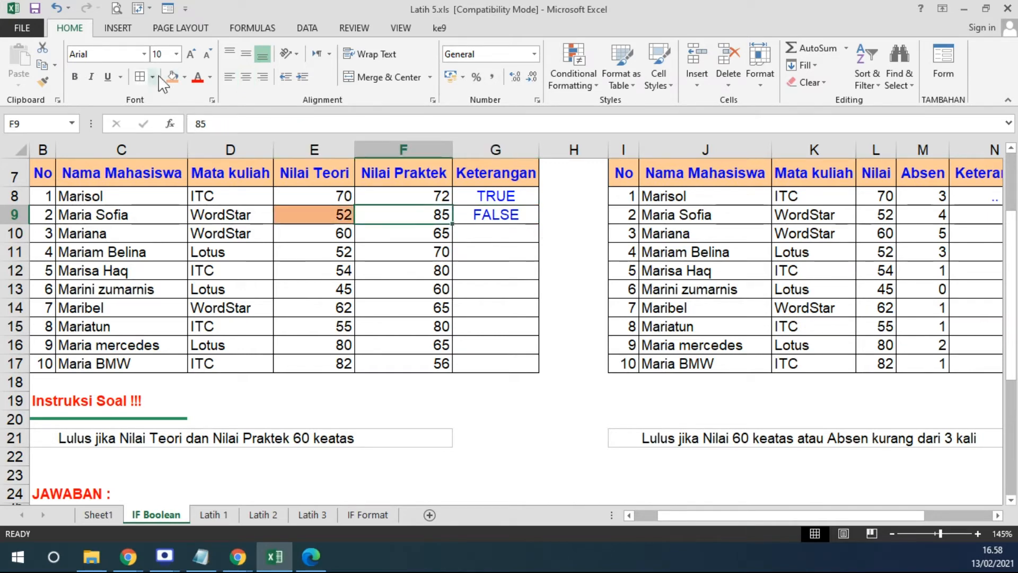
{"action": "left_click", "coordinate": [184, 77]}
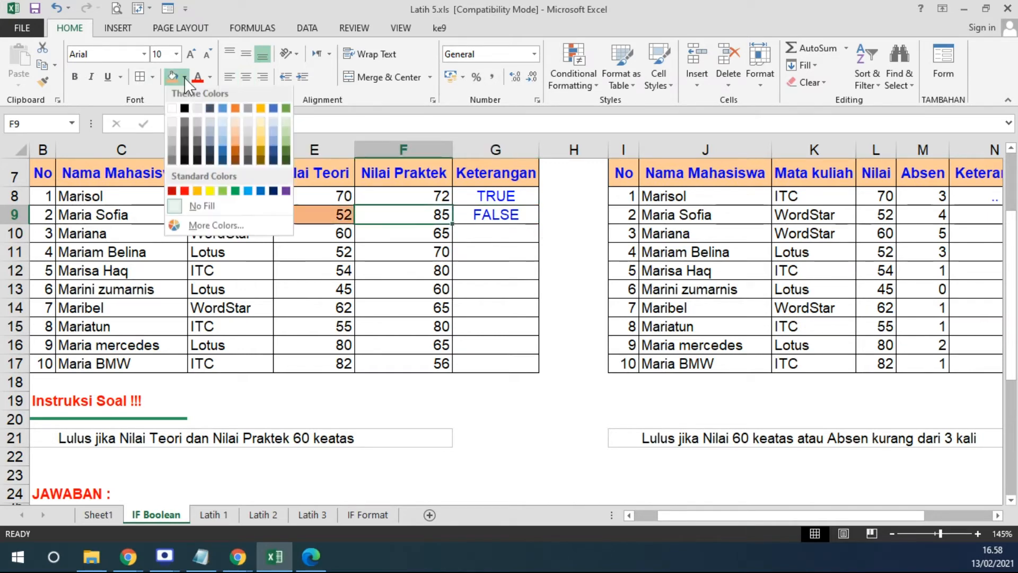
{"action": "left_click", "coordinate": [212, 194]}
Step: Copy the AND formula from G9 down through G17 and compare the results with the theory and practice scores
{"action": "left_click", "coordinate": [480, 218]}
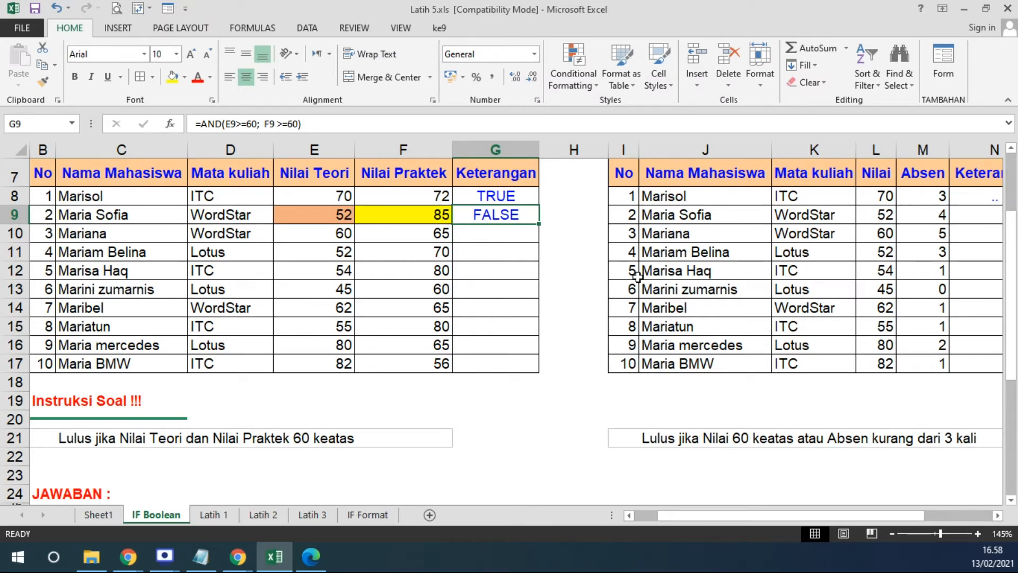
{"action": "double_click", "coordinate": [539, 223]}
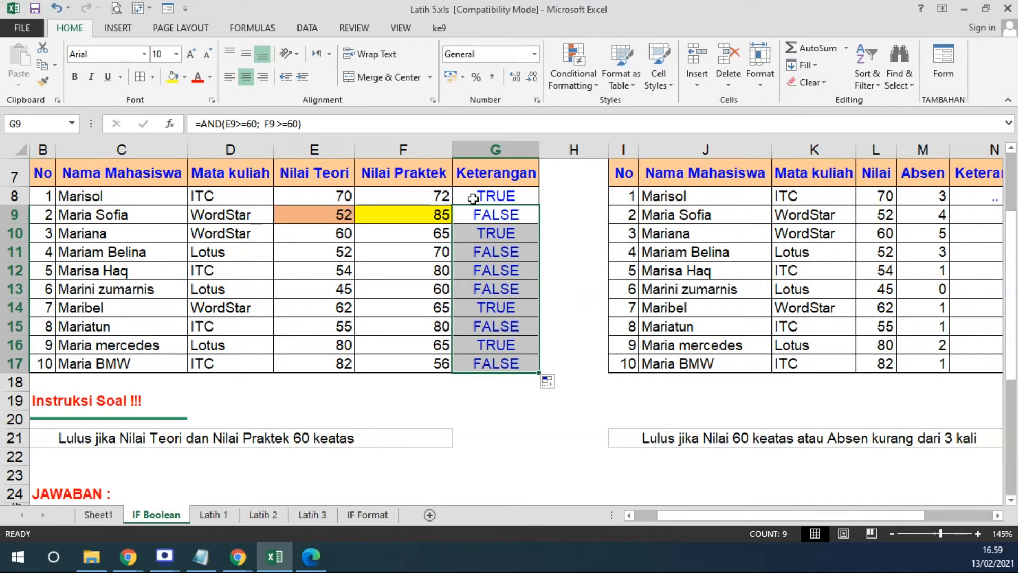
{"action": "left_click", "coordinate": [492, 199]}
{"action": "left_click", "coordinate": [345, 196]}
{"action": "left_click", "coordinate": [373, 196]}
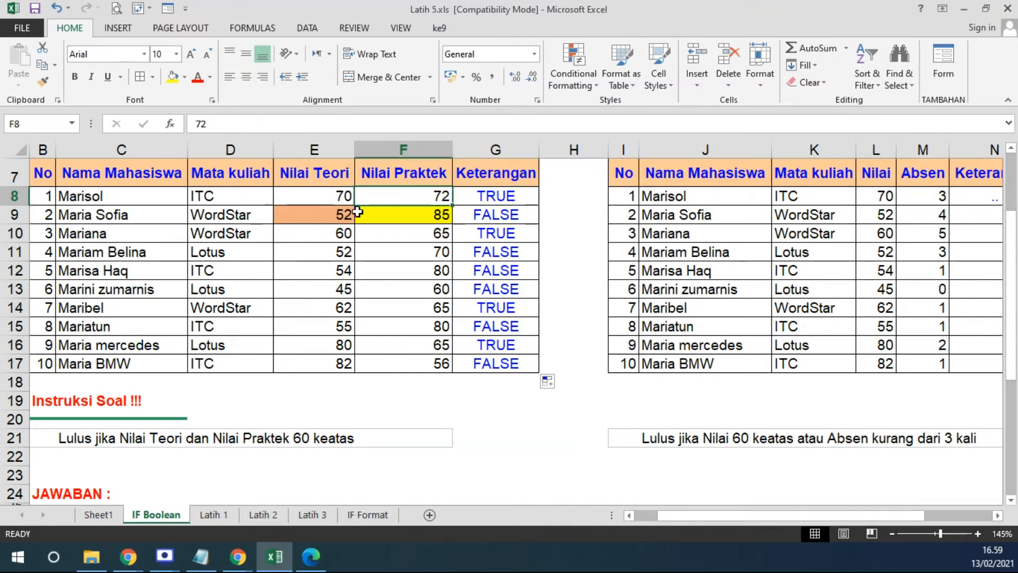
{"action": "left_click_drag", "start_coordinate": [336, 234], "coordinate": [408, 234]}
{"action": "left_click", "coordinate": [333, 258]}
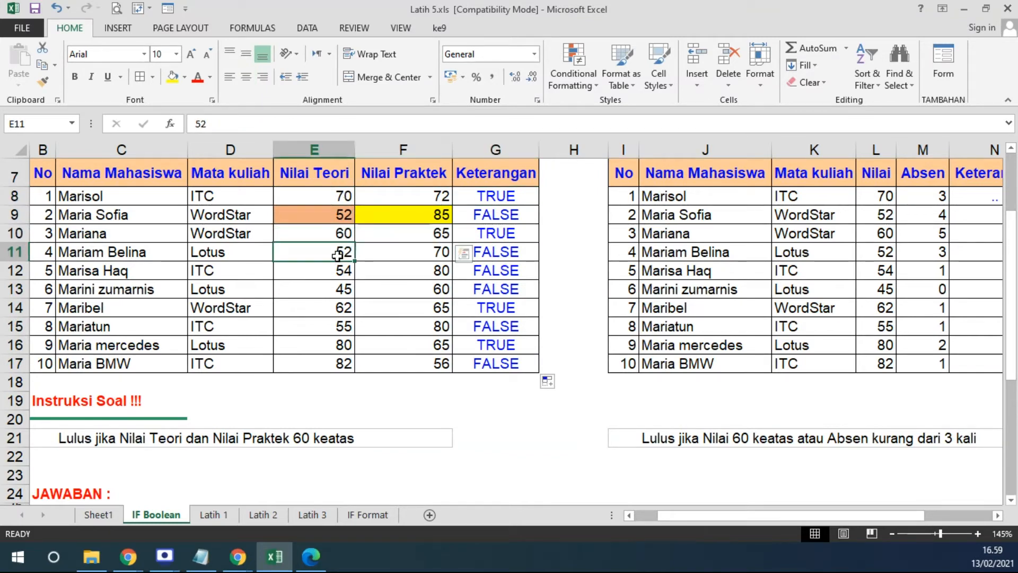
{"action": "left_click_drag", "start_coordinate": [327, 308], "coordinate": [406, 308]}
Step: Fill the theory and practice scores in rows 8, 14, 16 and 10 with light green
{"action": "left_click_drag", "start_coordinate": [321, 193], "coordinate": [416, 196]}
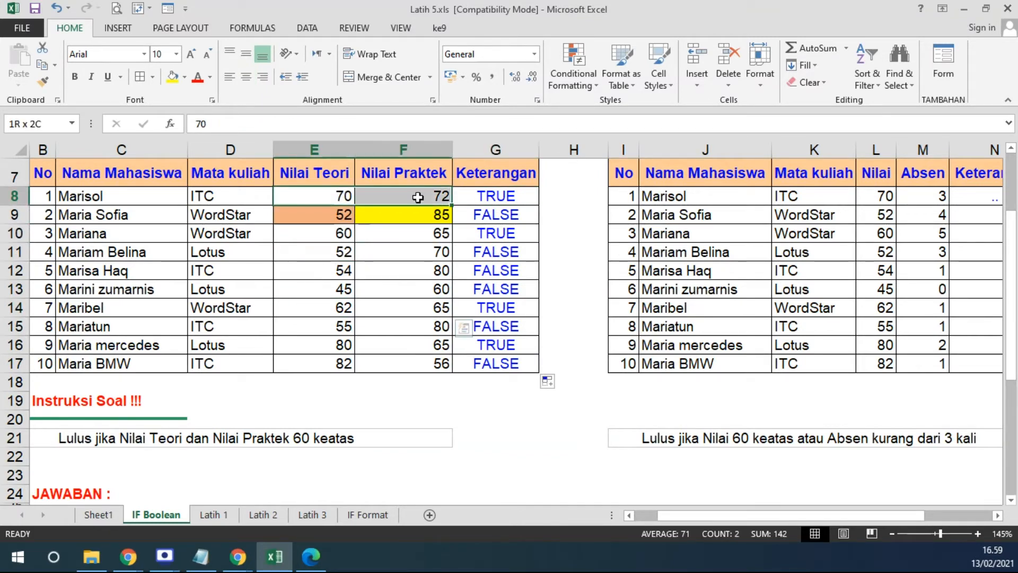
{"action": "left_click", "coordinate": [185, 78]}
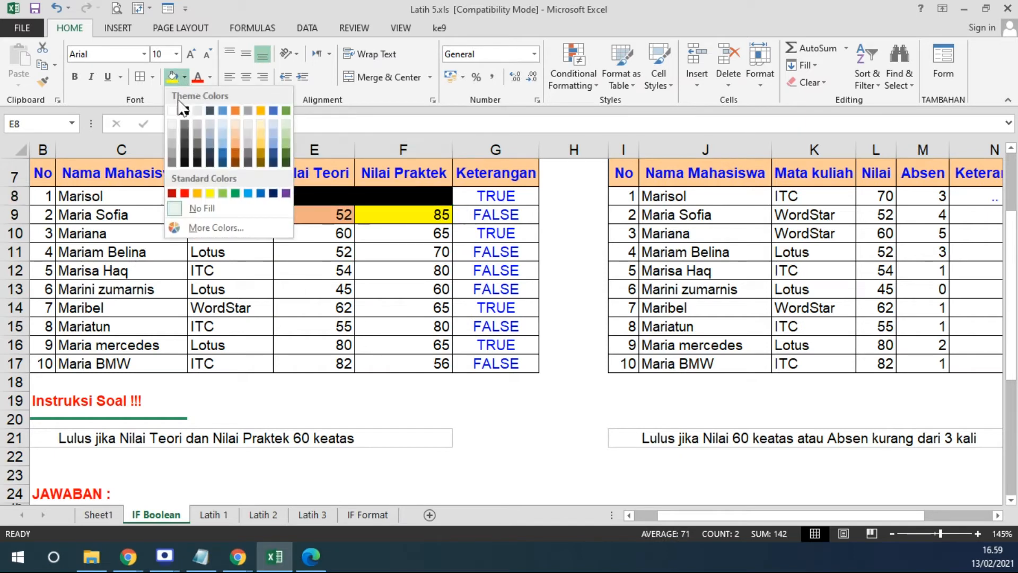
{"action": "left_click", "coordinate": [223, 193]}
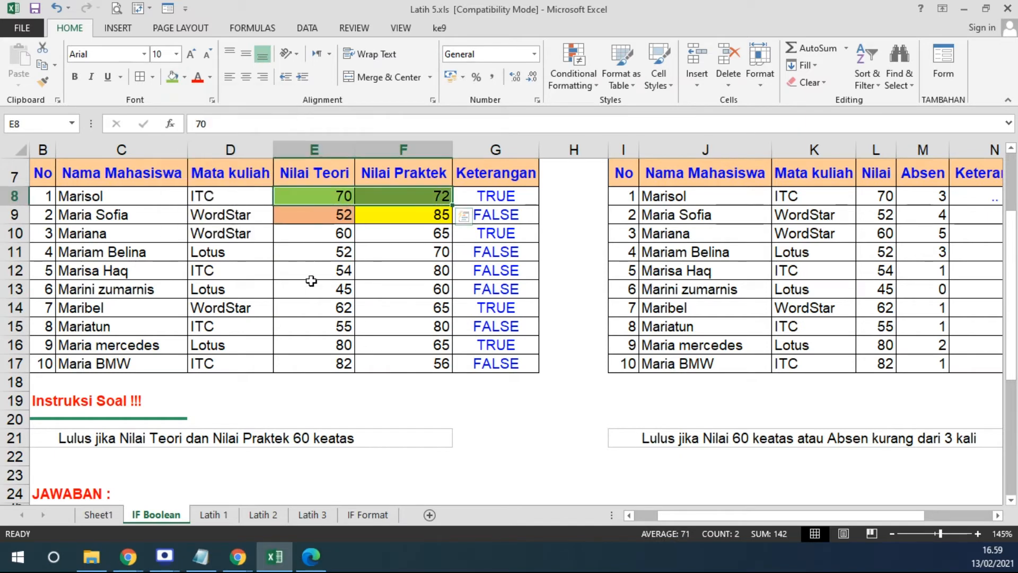
{"action": "left_click_drag", "start_coordinate": [305, 307], "coordinate": [403, 323]}
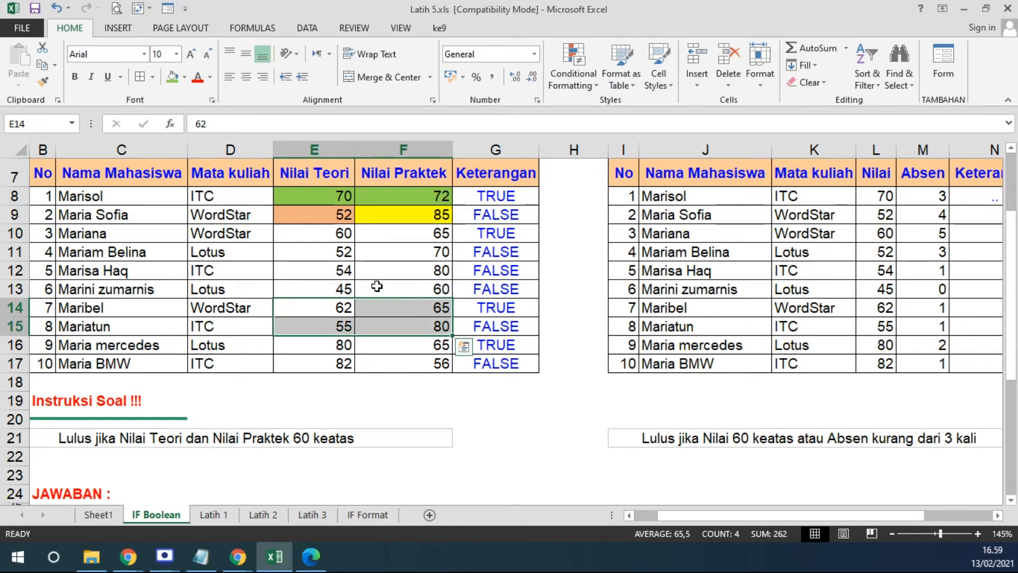
{"action": "key", "text": "shift+Up"}
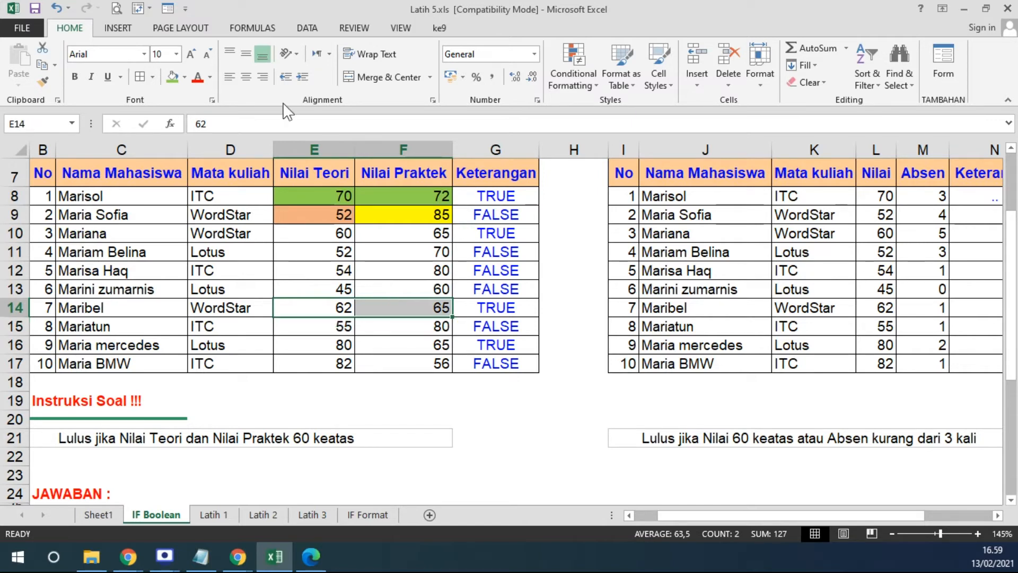
{"action": "left_click", "coordinate": [172, 77]}
{"action": "left_click_drag", "start_coordinate": [329, 353], "coordinate": [398, 344]}
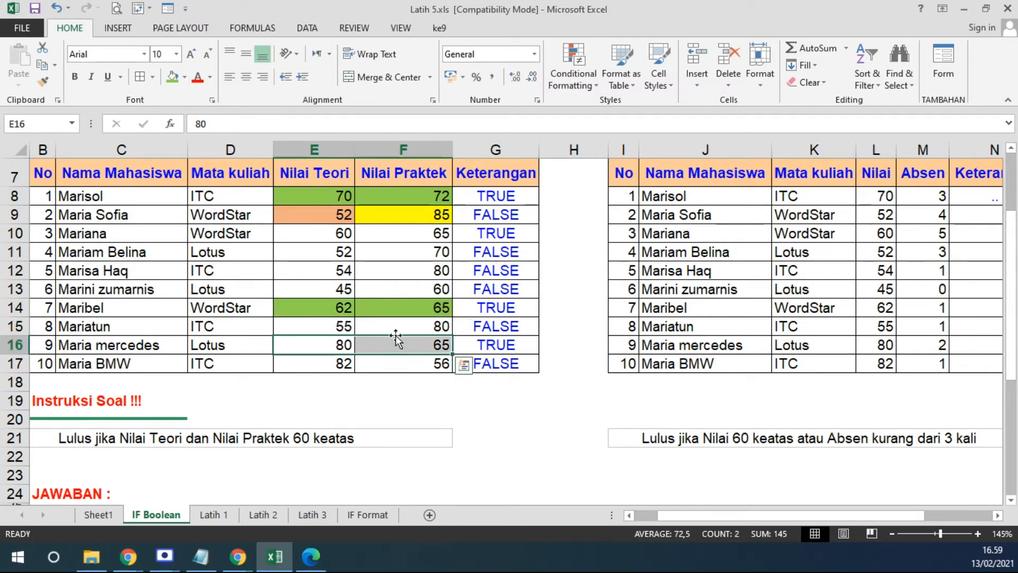
{"action": "left_click", "coordinate": [172, 77]}
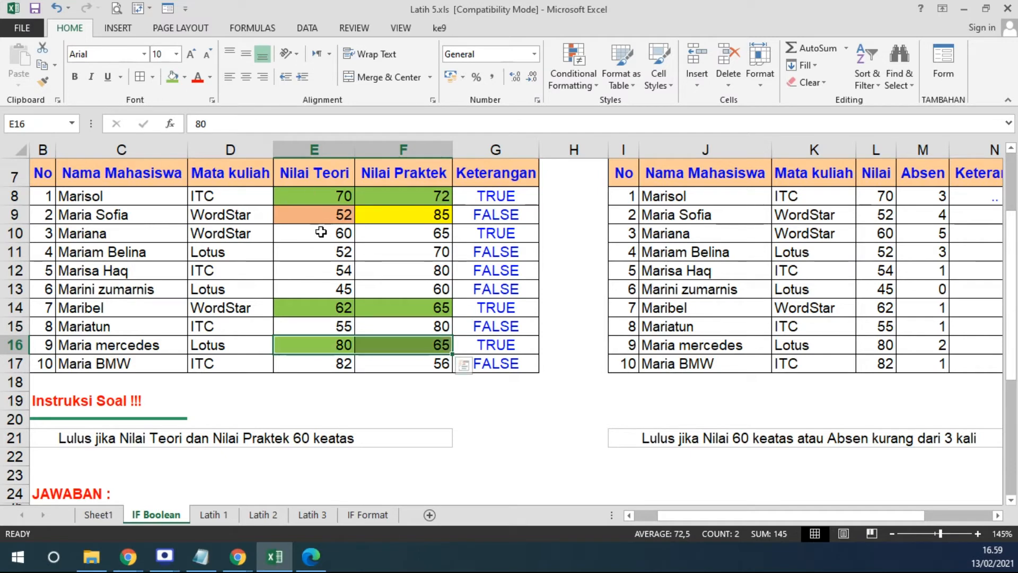
{"action": "left_click_drag", "start_coordinate": [320, 237], "coordinate": [405, 237]}
{"action": "left_click", "coordinate": [172, 76]}
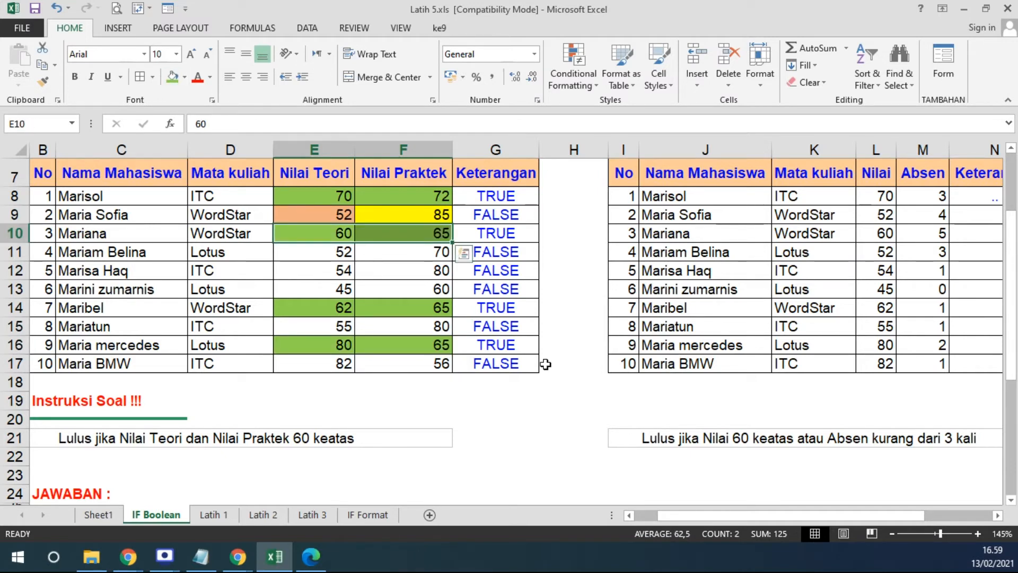
Step: Review the green-filled score pairs in rows 8, 10, 14 and 16 against their Keterangan values
{"action": "left_click", "coordinate": [499, 255]}
{"action": "left_click_drag", "start_coordinate": [340, 195], "coordinate": [424, 196]}
{"action": "left_click_drag", "start_coordinate": [333, 236], "coordinate": [395, 234]}
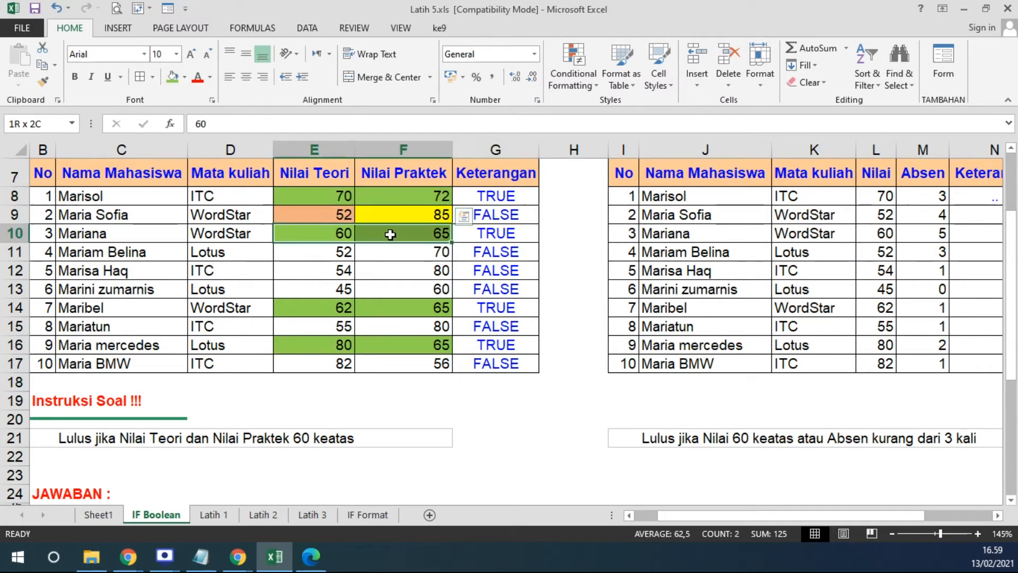
{"action": "left_click_drag", "start_coordinate": [323, 311], "coordinate": [403, 312]}
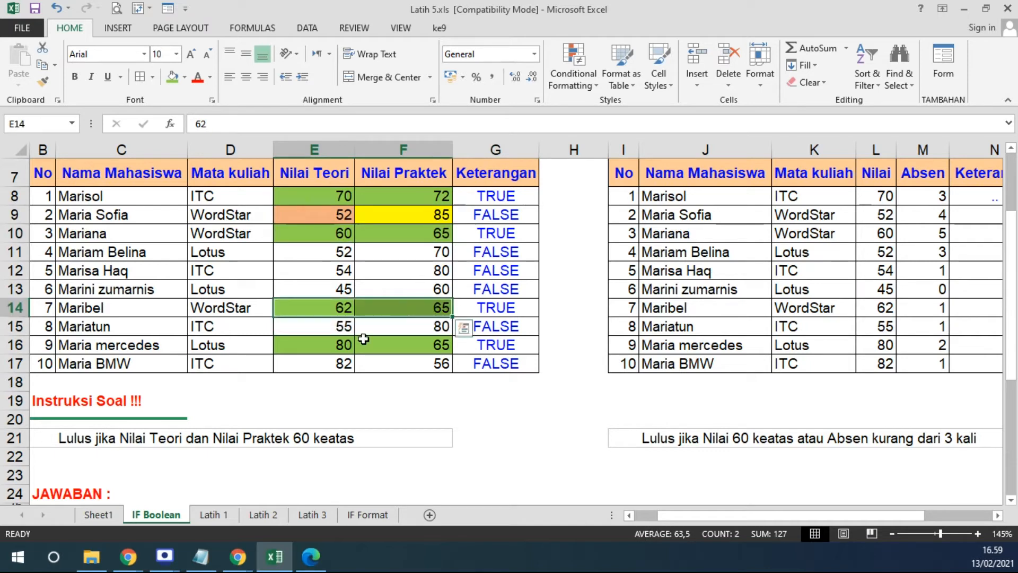
{"action": "left_click_drag", "start_coordinate": [340, 344], "coordinate": [419, 345]}
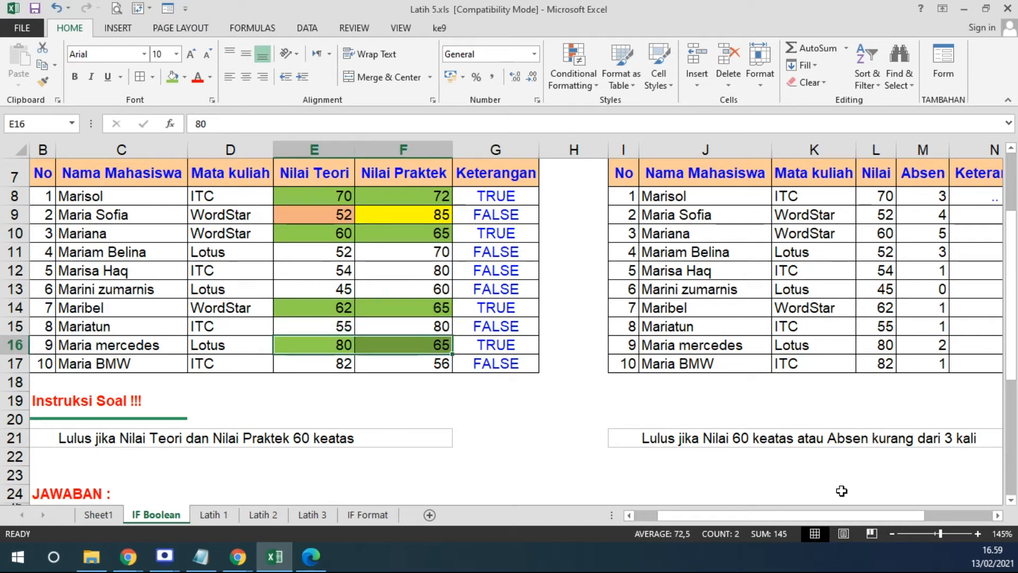
Step: Insert IF( before the AND expression in G8 and end the logical test with a semicolon
{"action": "double_click", "coordinate": [485, 196]}
{"action": "left_click", "coordinate": [428, 204]}
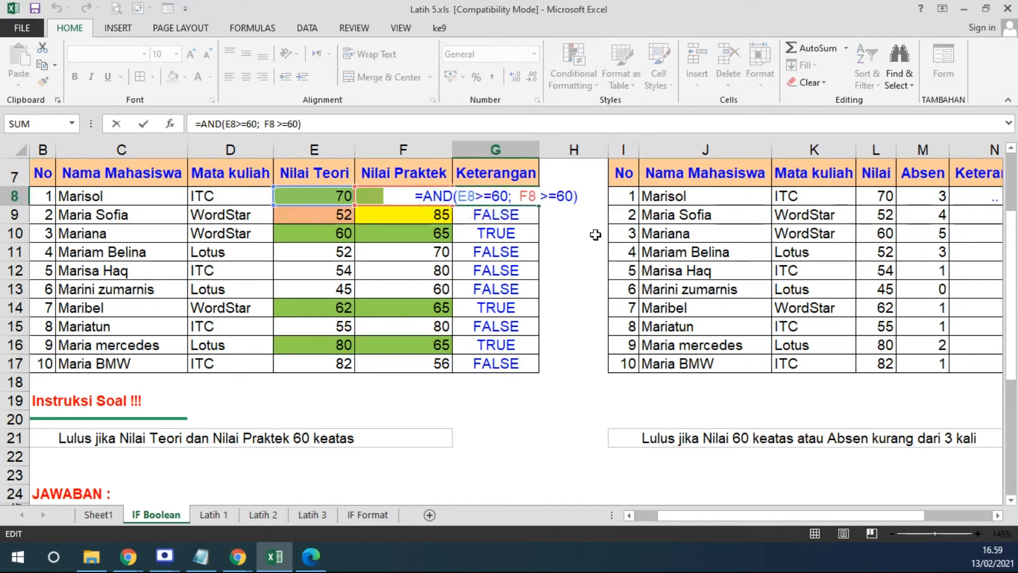
{"action": "type", "text": "IF("}
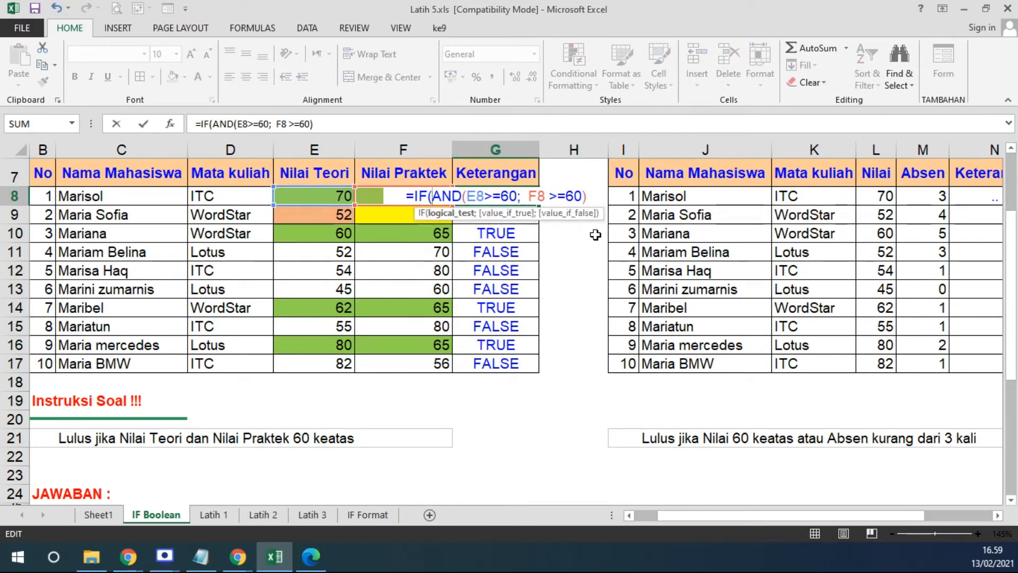
{"action": "left_click_drag", "start_coordinate": [432, 196], "coordinate": [590, 196]}
{"action": "left_click", "coordinate": [594, 196]}
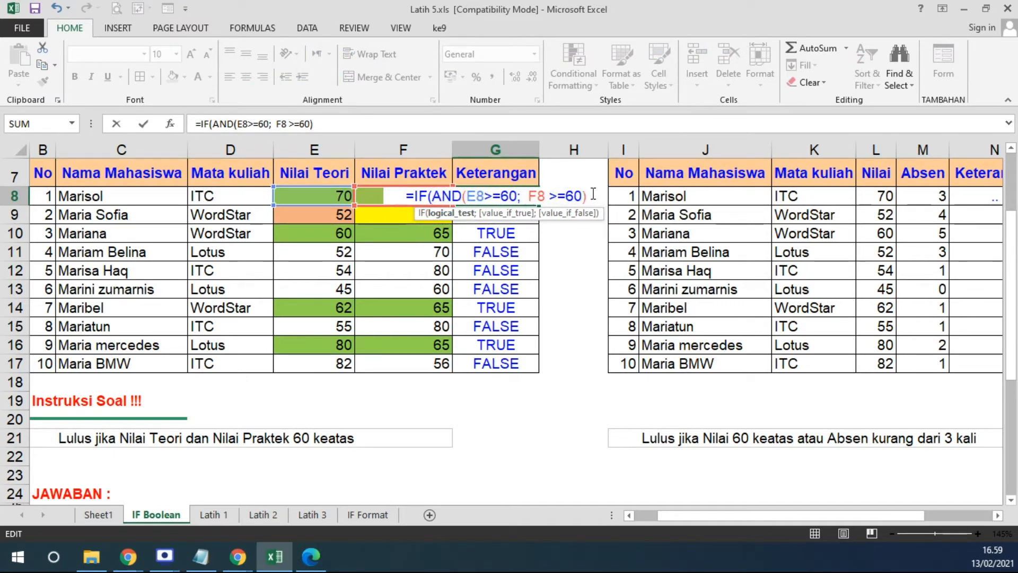
{"action": "type", "text": ";"}
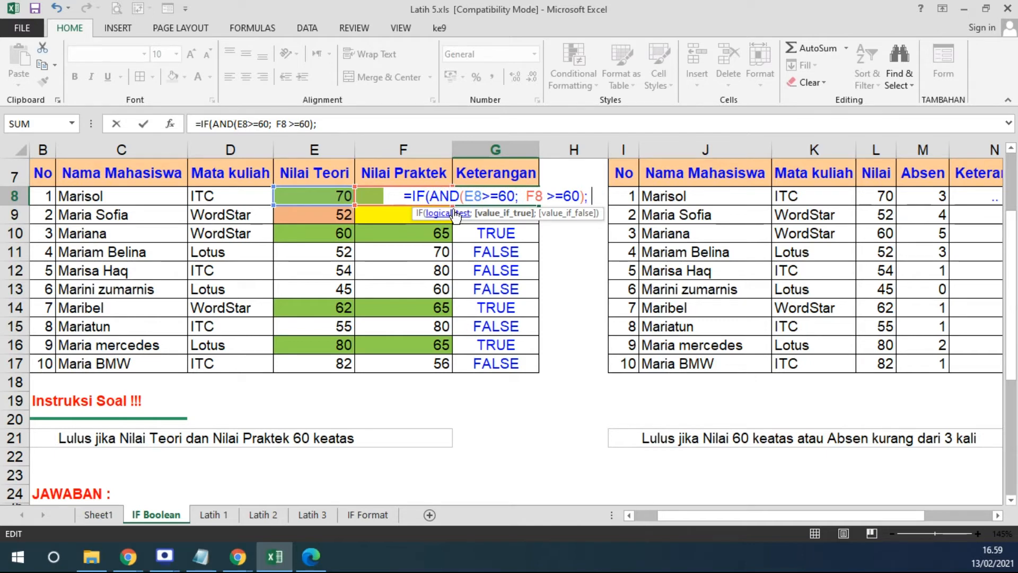
{"action": "mouse_move", "coordinate": [585, 196]}
{"action": "left_mouse_down"}
{"action": "mouse_move", "coordinate": [431, 195]}
{"action": "mouse_move", "coordinate": [587, 197]}
{"action": "left_mouse_up"}
{"action": "left_click", "coordinate": [589, 196]}
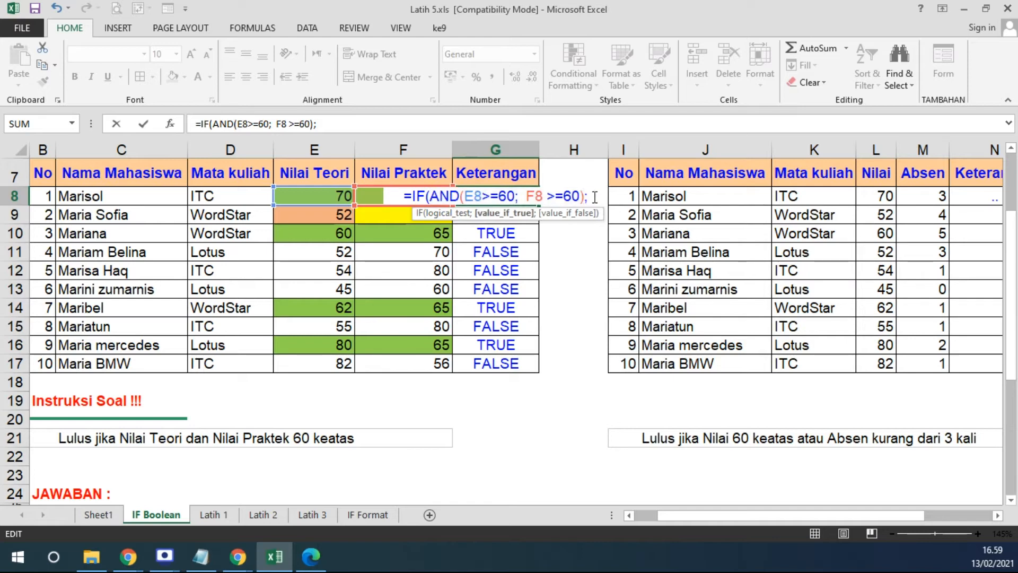
Step: Complete the G8 formula with "LULUS" as the true value and "ULANG" as the false value, and commit it
{"action": "type", "text": "\"LULUS\""}
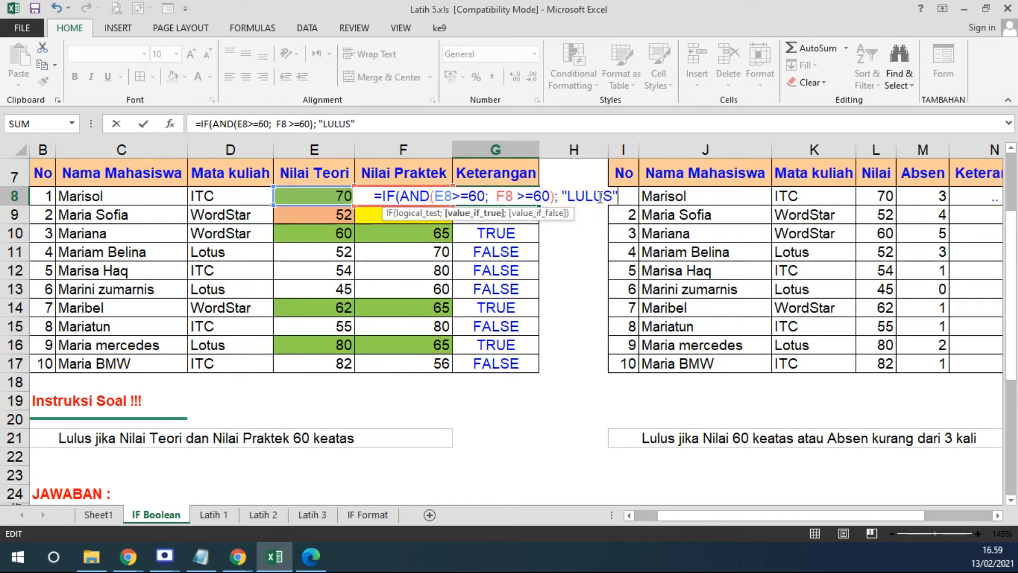
{"action": "type", "text": ";"}
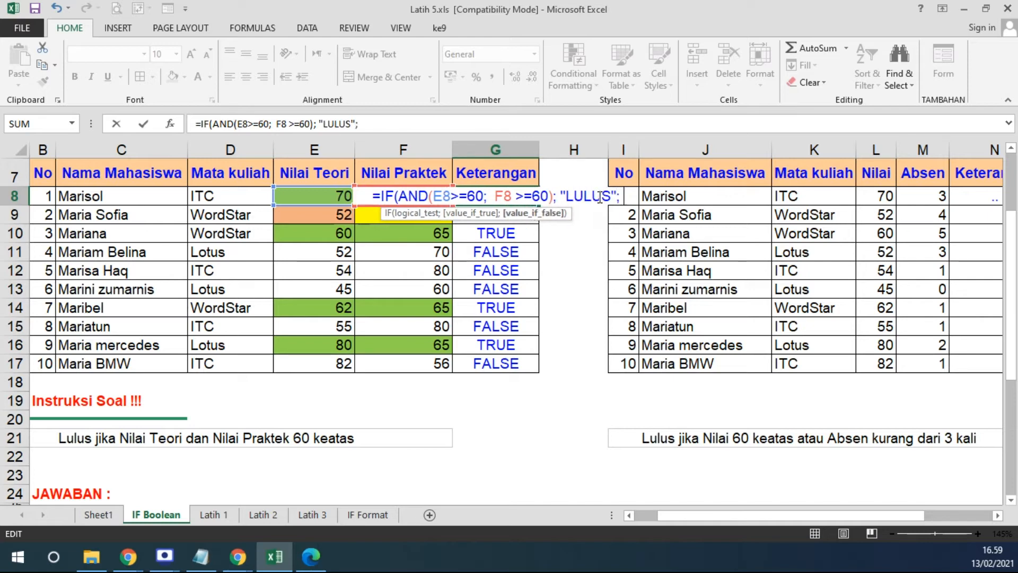
{"action": "type", "text": " \"ULANG\""}
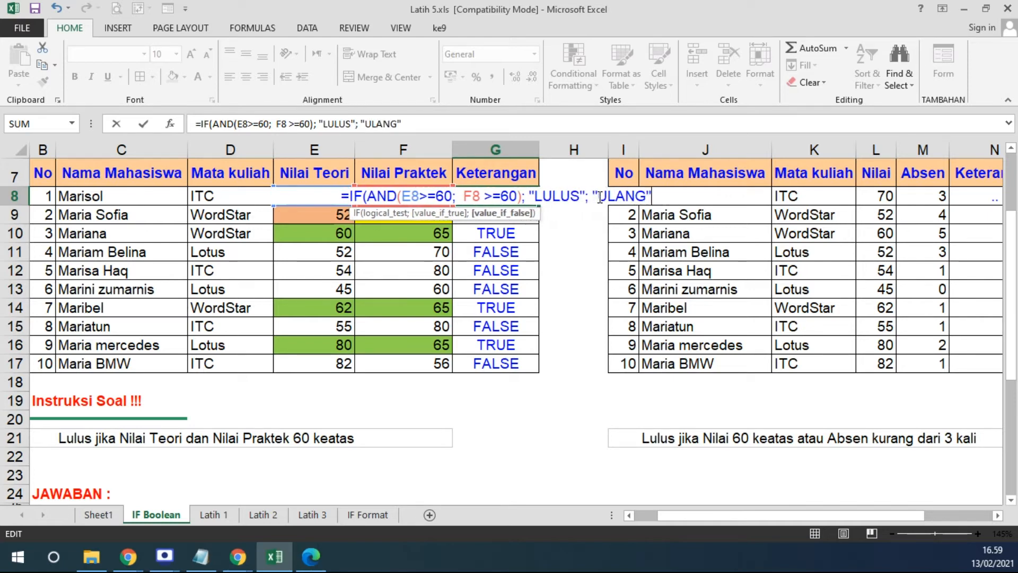
{"action": "type", "text": ")"}
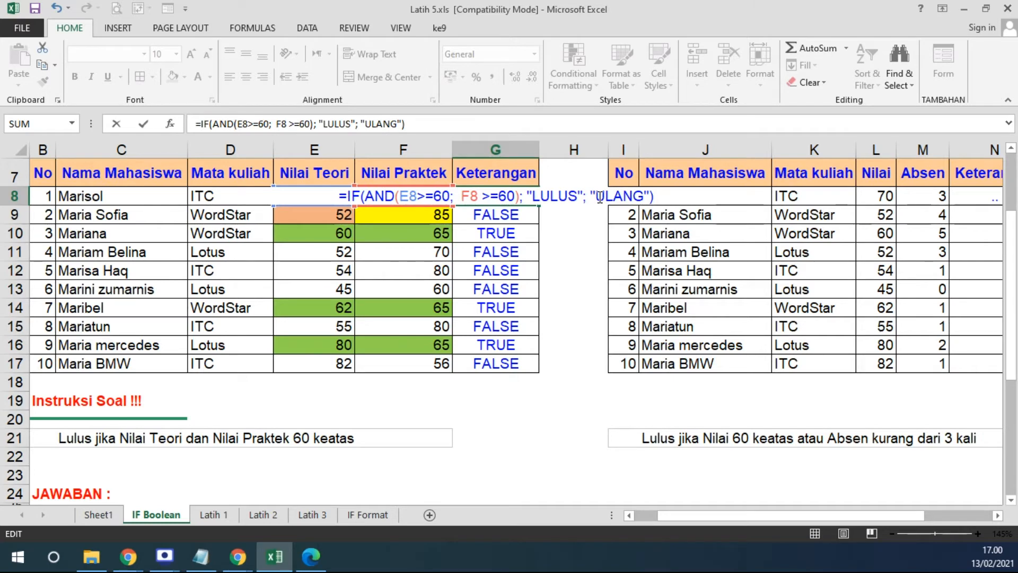
{"action": "left_click", "coordinate": [366, 196]}
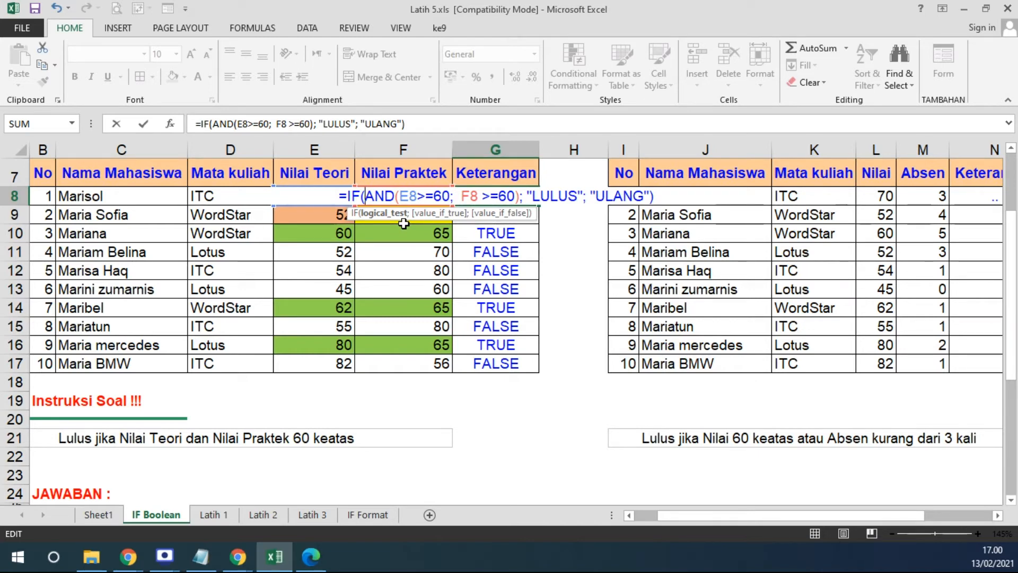
{"action": "left_click", "coordinate": [378, 212]}
{"action": "left_click_drag", "start_coordinate": [365, 196], "coordinate": [520, 196]}
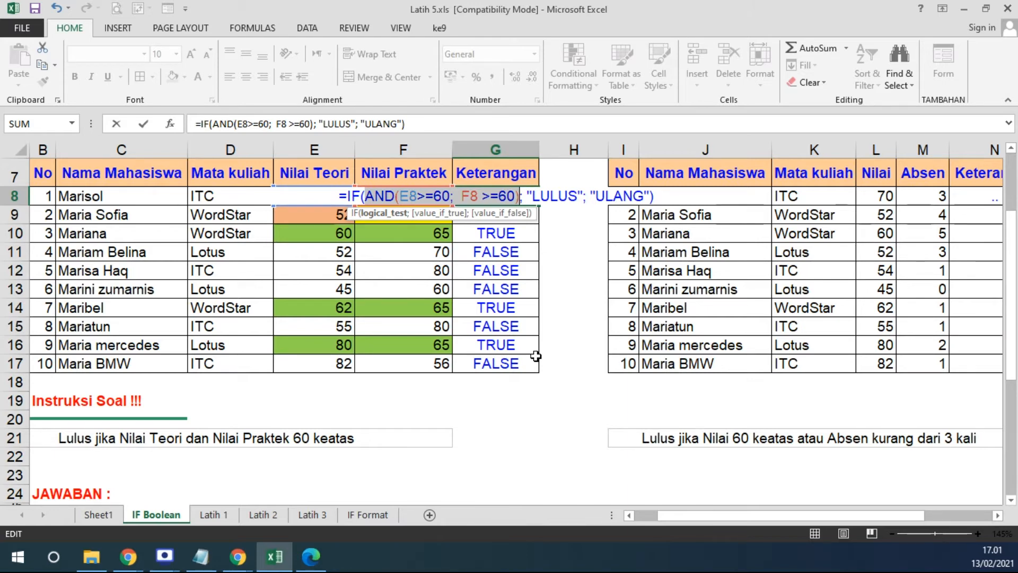
{"action": "key", "text": "Return"}
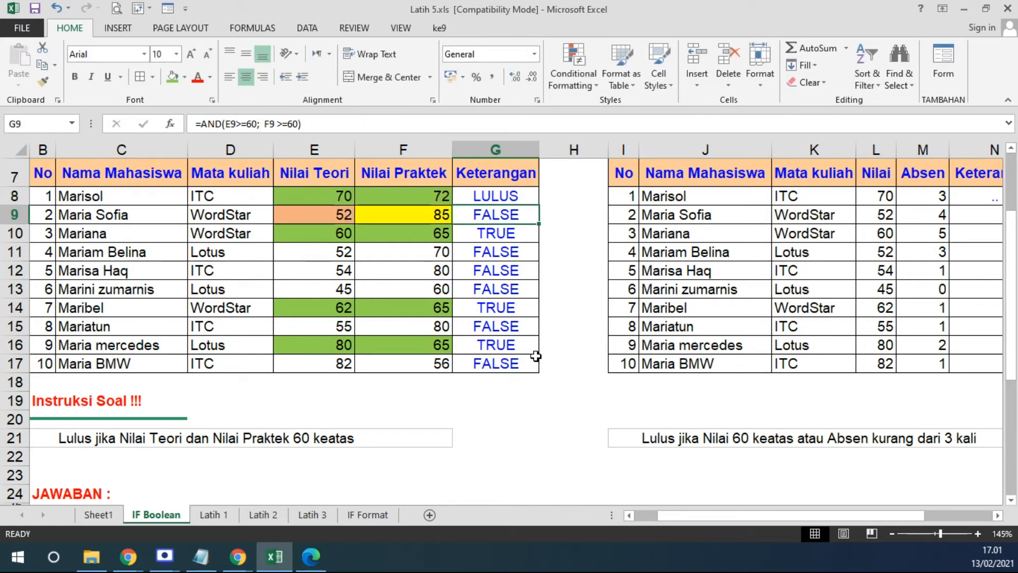
Step: Copy the G8 IF(AND()) formula down through G17 and review it against the Keterangan results
{"action": "left_click", "coordinate": [529, 201]}
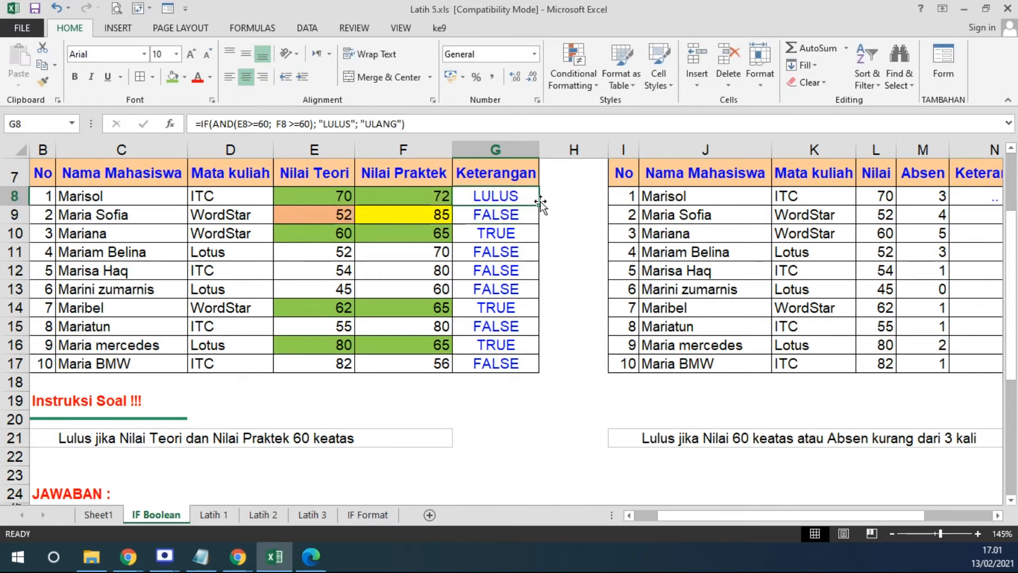
{"action": "double_click", "coordinate": [539, 206]}
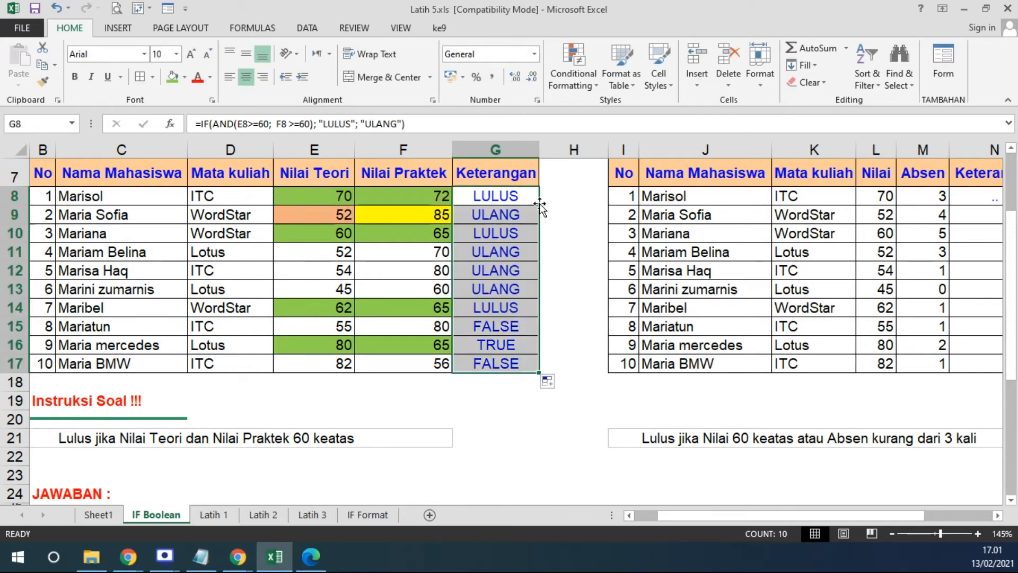
{"action": "left_click", "coordinate": [489, 198]}
{"action": "double_click", "coordinate": [488, 197]}
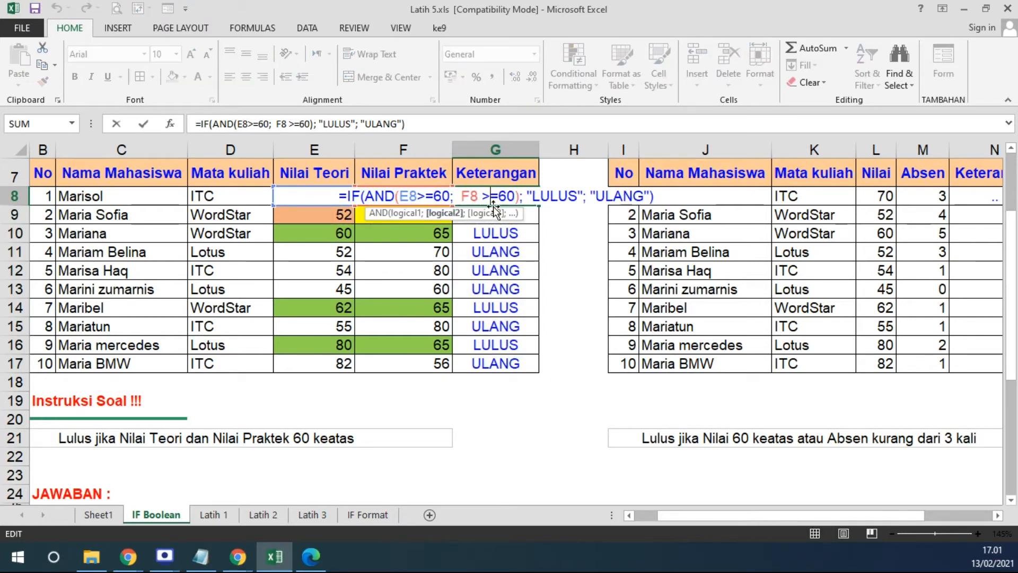
{"action": "key", "text": "Return"}
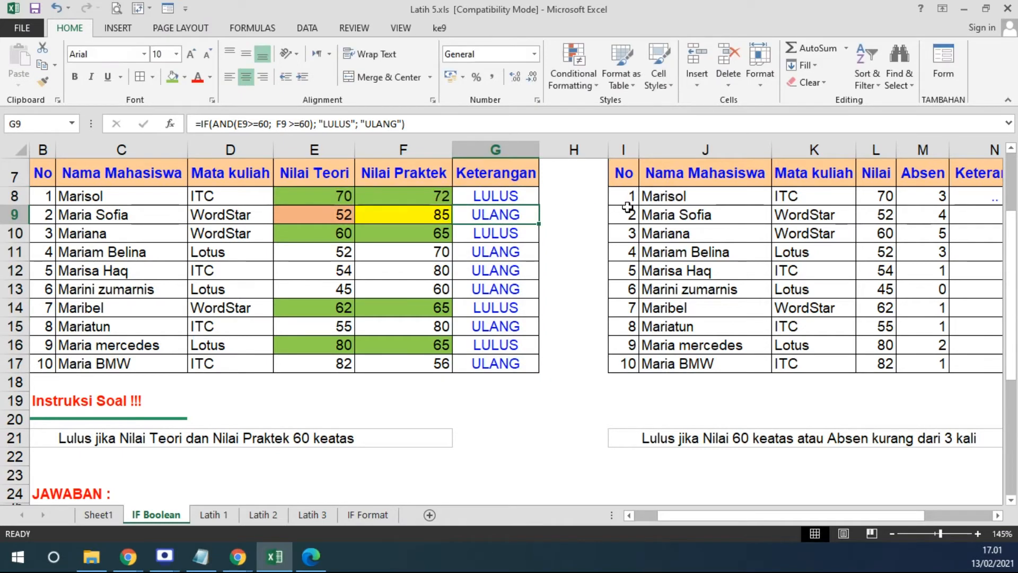
{"action": "left_click_drag", "start_coordinate": [511, 198], "coordinate": [487, 365]}
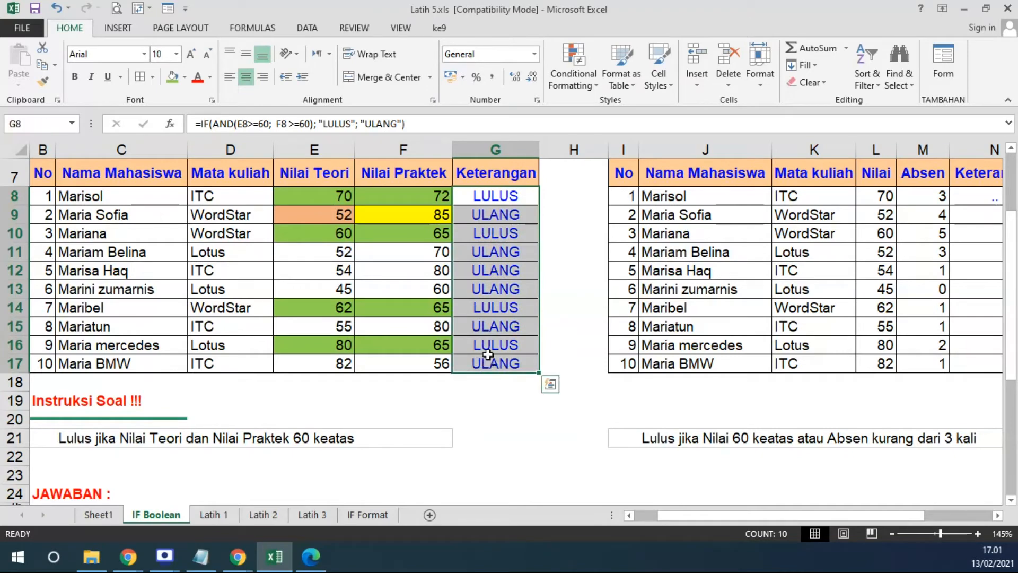
Step: Open Latih 4.xls from the Excel_KE_KS_KP folder in File Explorer and select H8 on the Latih 2 sheet
{"action": "left_click", "coordinate": [91, 557]}
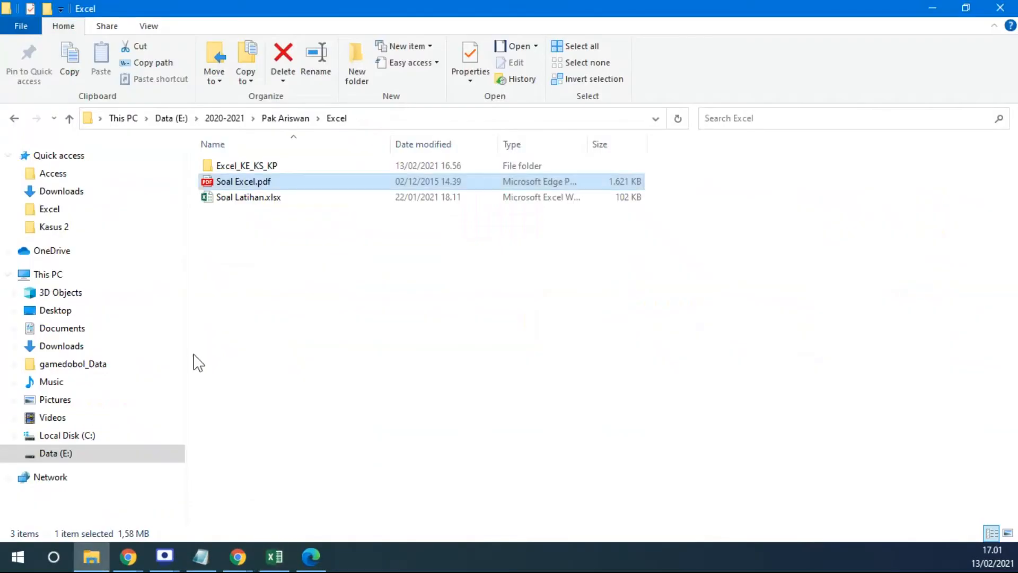
{"action": "double_click", "coordinate": [242, 166]}
{"action": "left_click", "coordinate": [250, 214]}
{"action": "double_click", "coordinate": [249, 214]}
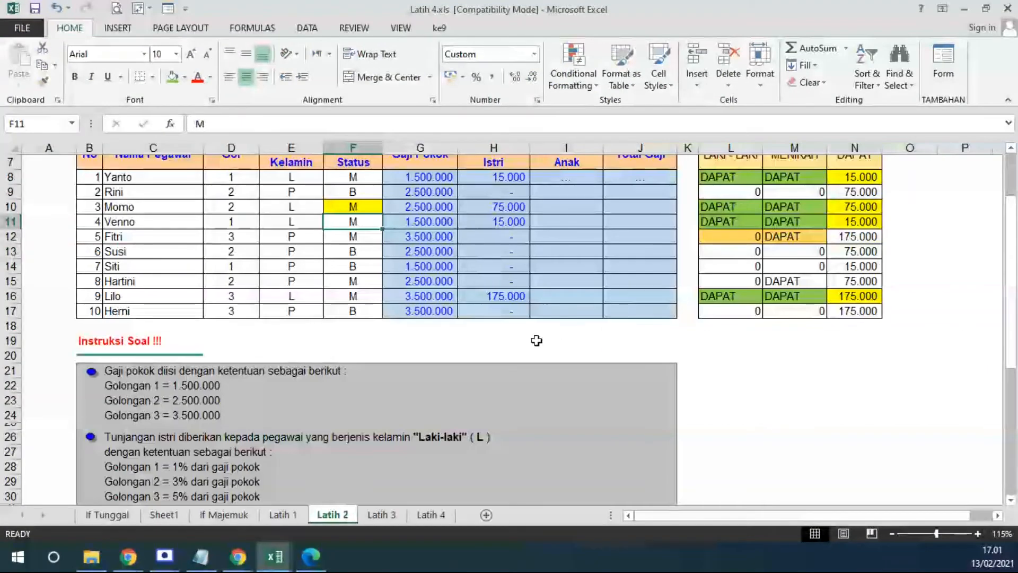
{"action": "scroll", "coordinate": [536, 275], "scroll_direction": "up", "scroll_amount": 2}
{"action": "left_click", "coordinate": [496, 269]}
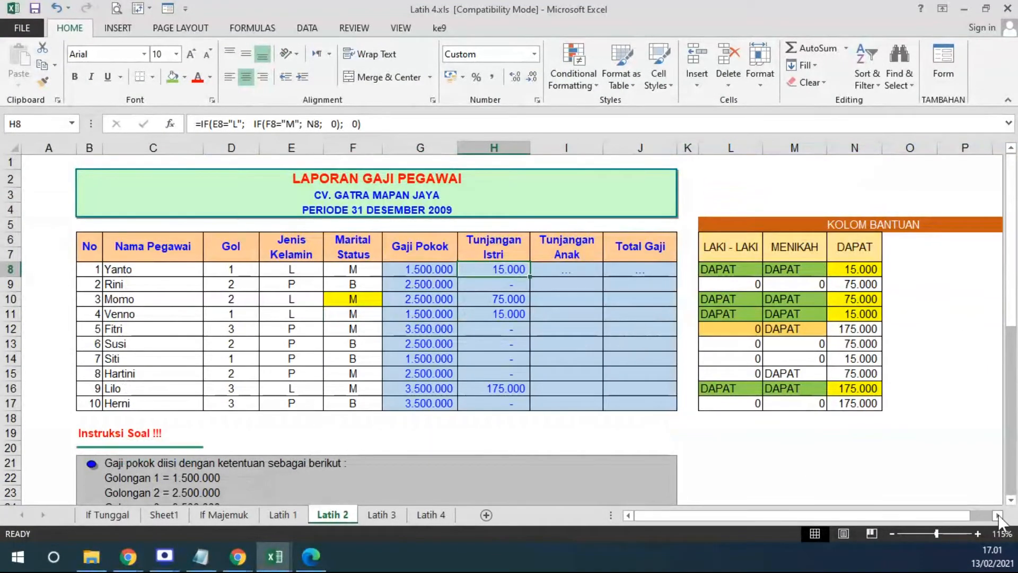
Step: Merge and center O6:O7 beside the DAPAT heading and widen column O
{"action": "scroll", "coordinate": [943, 521], "scroll_direction": "right", "scroll_amount": 4}
{"action": "left_click", "coordinate": [674, 245]}
{"action": "left_click_drag", "start_coordinate": [674, 245], "coordinate": [676, 256]}
{"action": "left_click", "coordinate": [374, 77]}
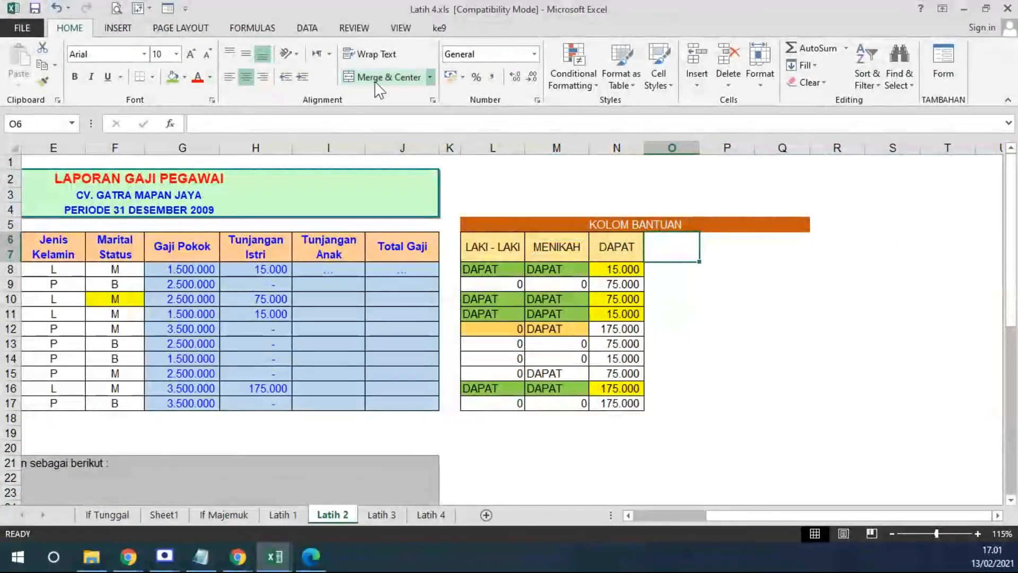
{"action": "left_click_drag", "start_coordinate": [704, 152], "coordinate": [726, 153]}
Step: Enter the heading TUNJ ISTRI in the merged cell O6
{"action": "type", "text": "tu"}
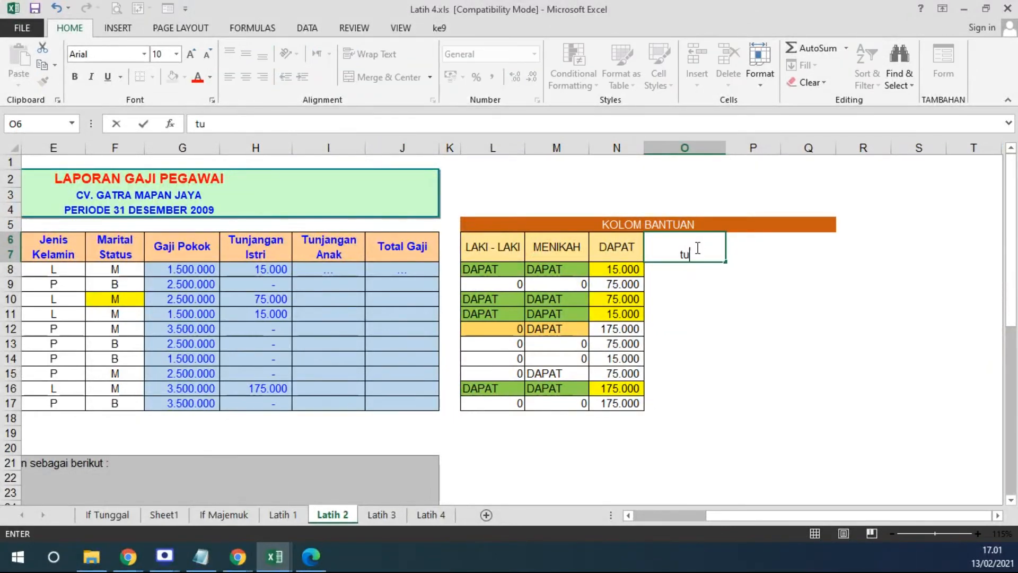
{"action": "key", "text": "BackSpace"}
{"action": "key", "text": "BackSpace"}
{"action": "type", "text": "TUNJ ISTRI"}
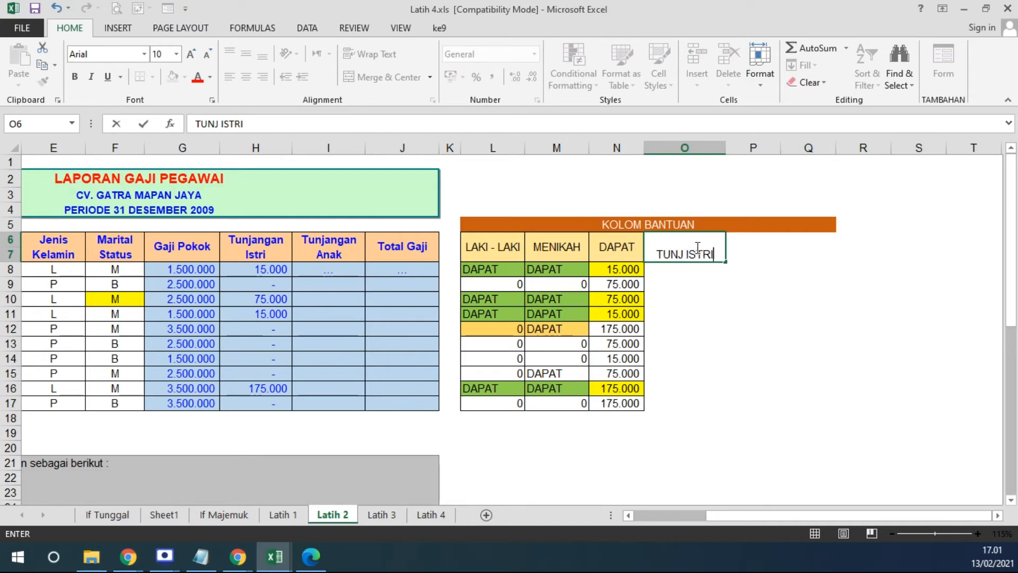
{"action": "key", "text": "Return"}
Step: Enter =AND(E8="L"; F8="M") in O8, taking both references from the Jenis Kelamin and Marital Status columns
{"action": "type", "text": "=IF("}
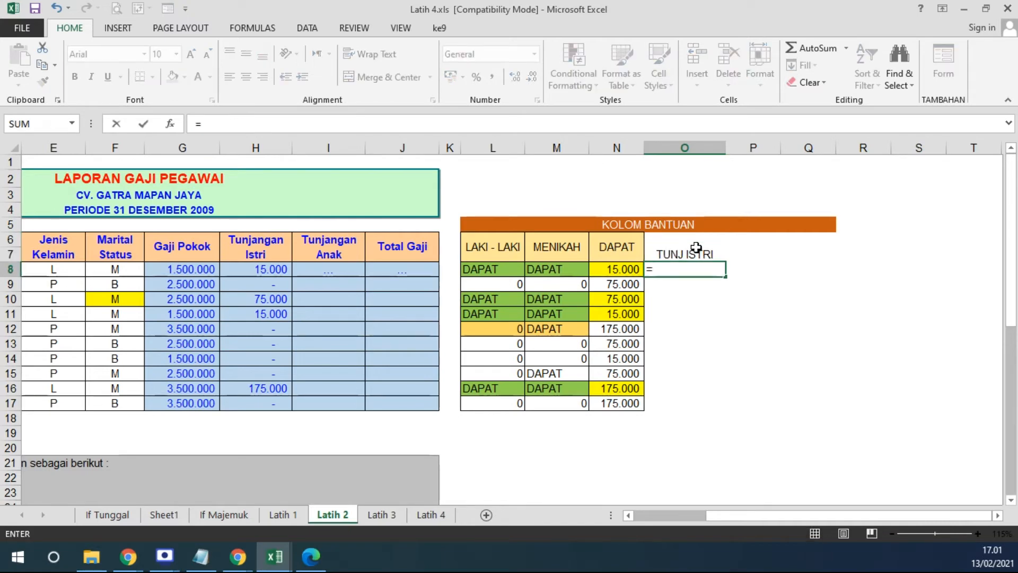
{"action": "key", "text": "BackSpace"}
{"action": "key", "text": "BackSpace"}
{"action": "key", "text": "BackSpace"}
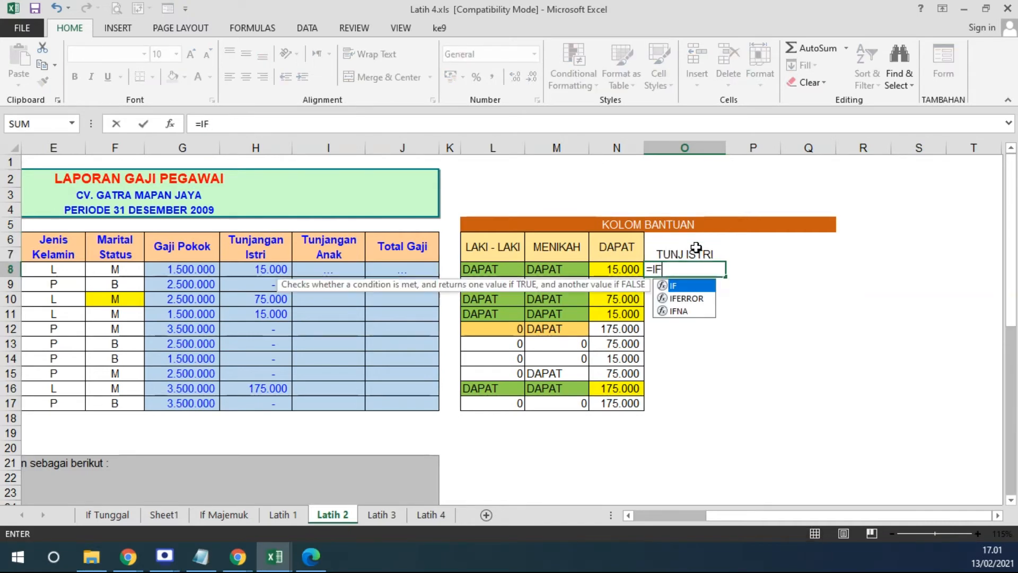
{"action": "type", "text": "AND("}
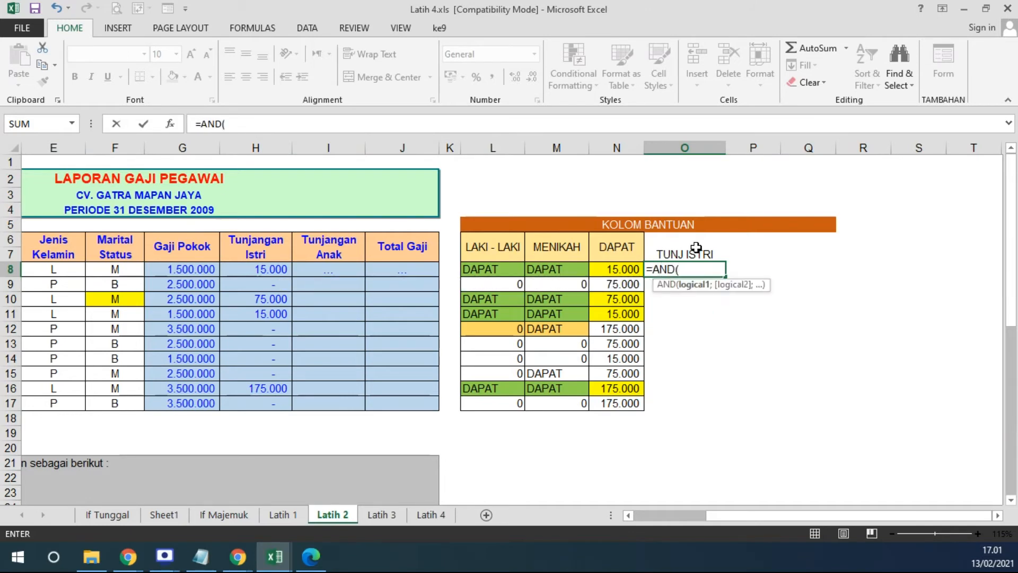
{"action": "left_click", "coordinate": [56, 271]}
{"action": "type", "text": "="}
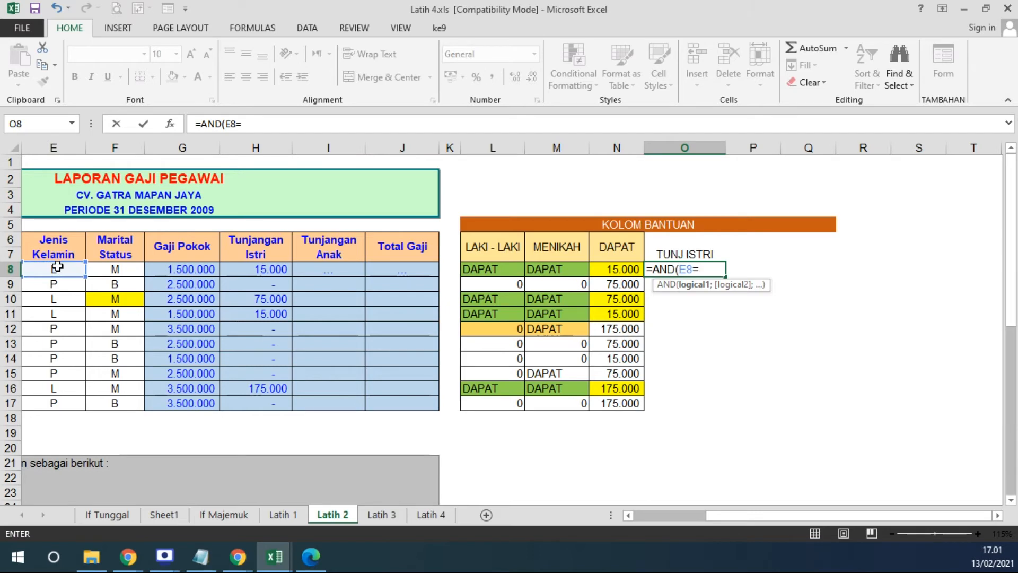
{"action": "type", "text": "\"L\";"}
{"action": "left_click", "coordinate": [123, 269]}
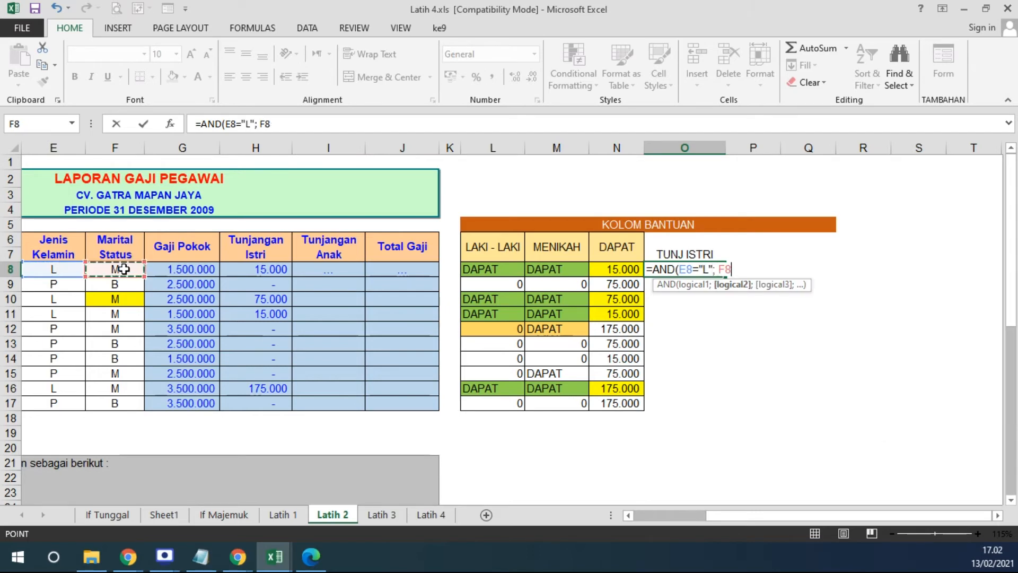
{"action": "type", "text": "=\"M"}
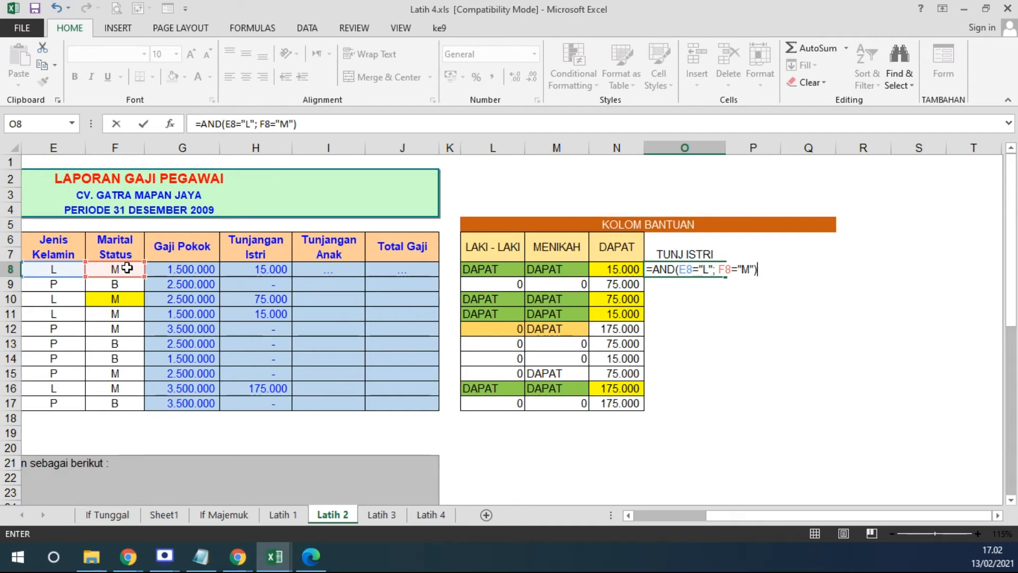
{"action": "key", "text": "Return"}
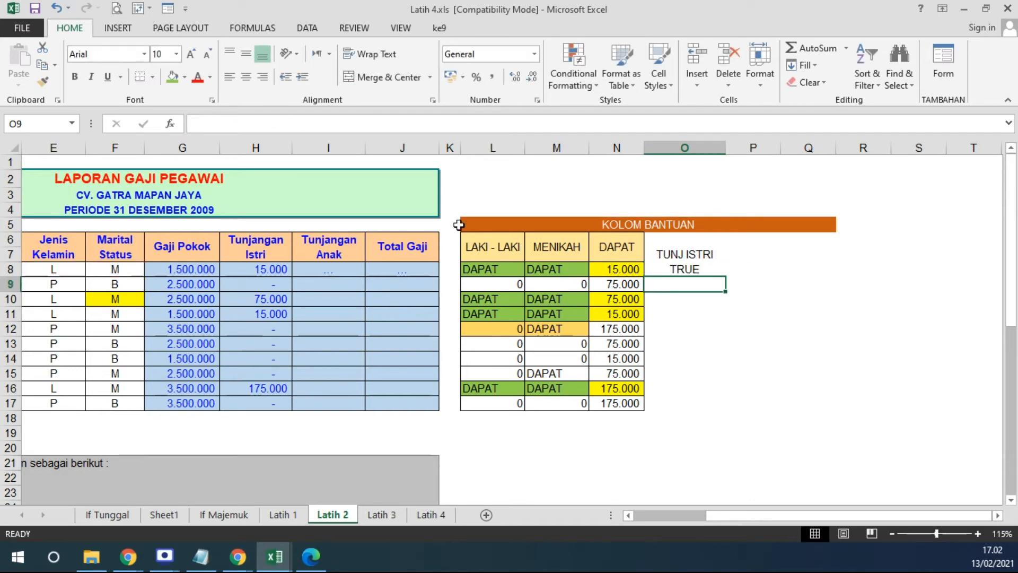
Step: Copy the O8 formula down through O17 and middle-align the TUNJ ISTRI heading
{"action": "left_click", "coordinate": [717, 274]}
{"action": "left_click_drag", "start_coordinate": [725, 276], "coordinate": [726, 409]}
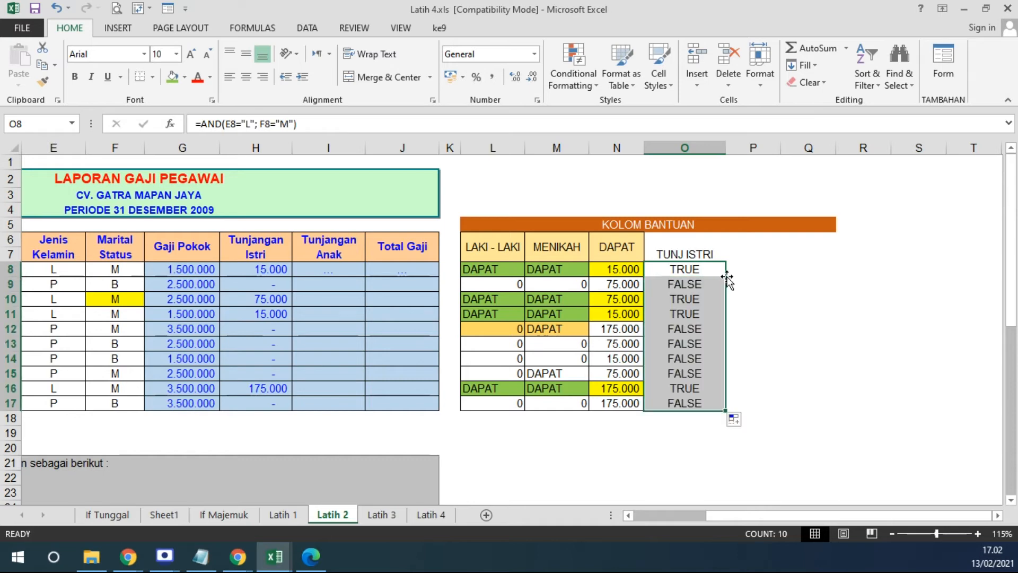
{"action": "left_click", "coordinate": [709, 254]}
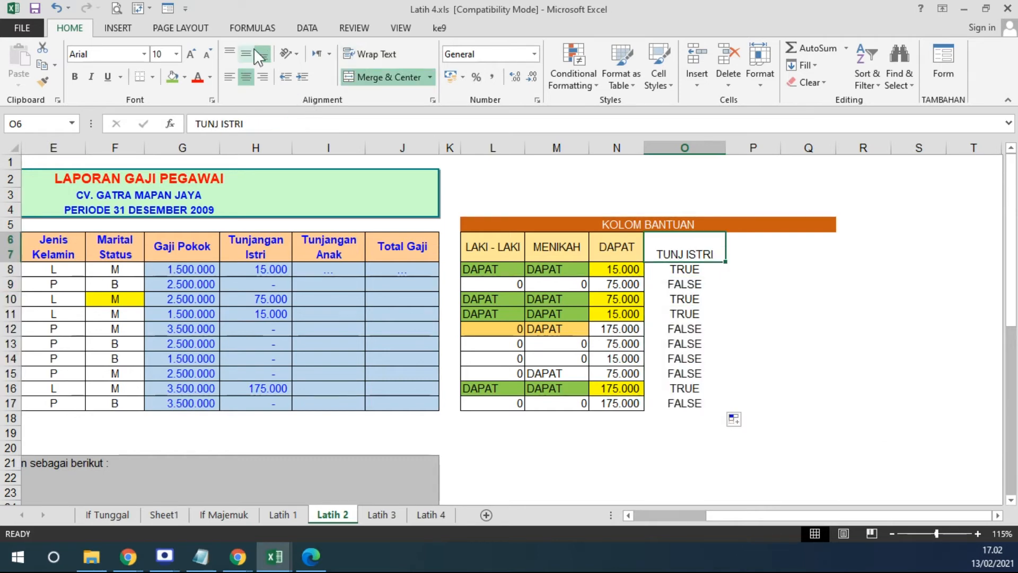
{"action": "left_click", "coordinate": [246, 54]}
Step: Fill the TRUE cells O8, O10:O11 and O16 with green
{"action": "left_click", "coordinate": [686, 271]}
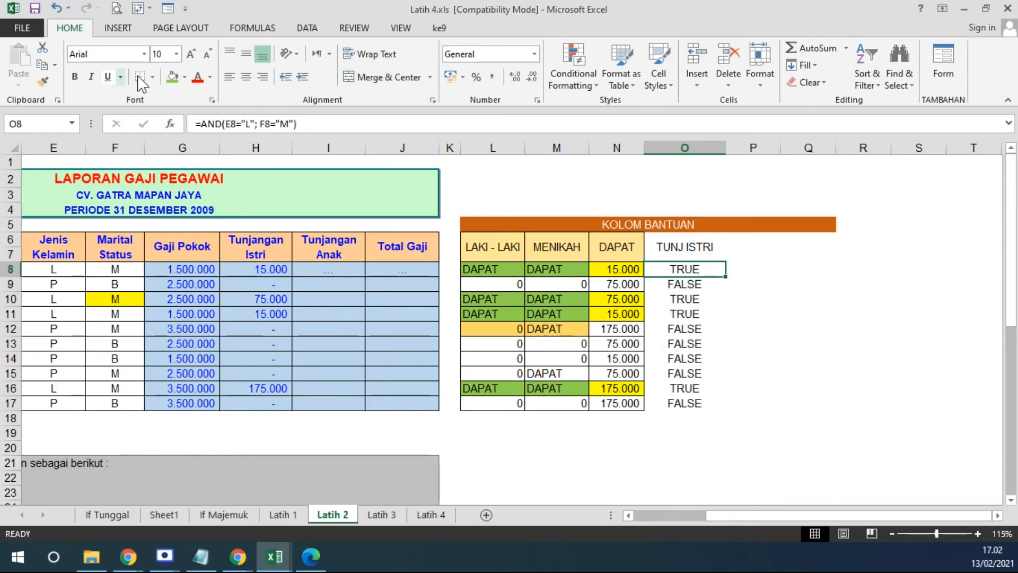
{"action": "left_click", "coordinate": [172, 77]}
{"action": "left_click_drag", "start_coordinate": [663, 299], "coordinate": [663, 313]}
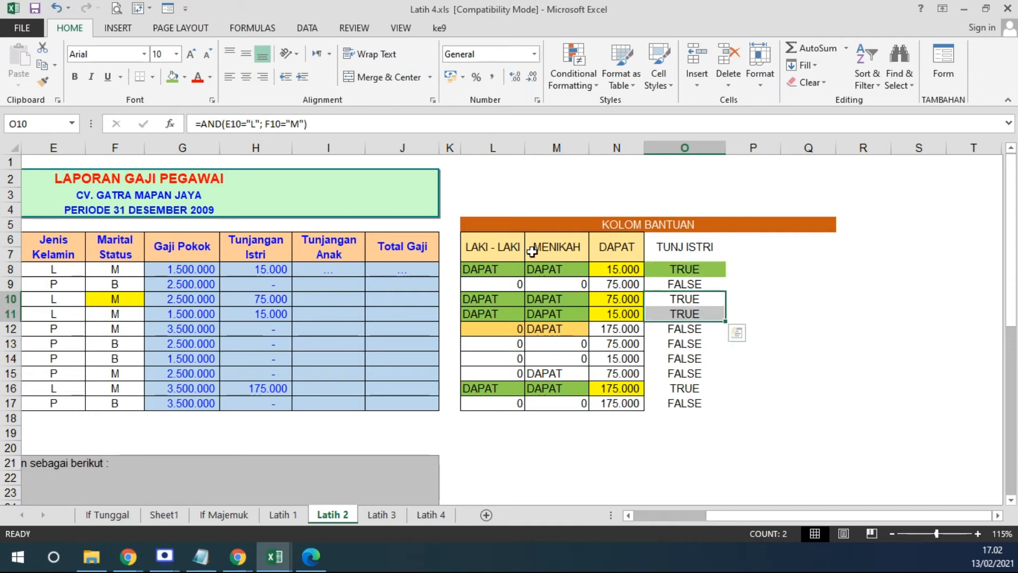
{"action": "left_click", "coordinate": [172, 77]}
{"action": "left_click", "coordinate": [676, 388]}
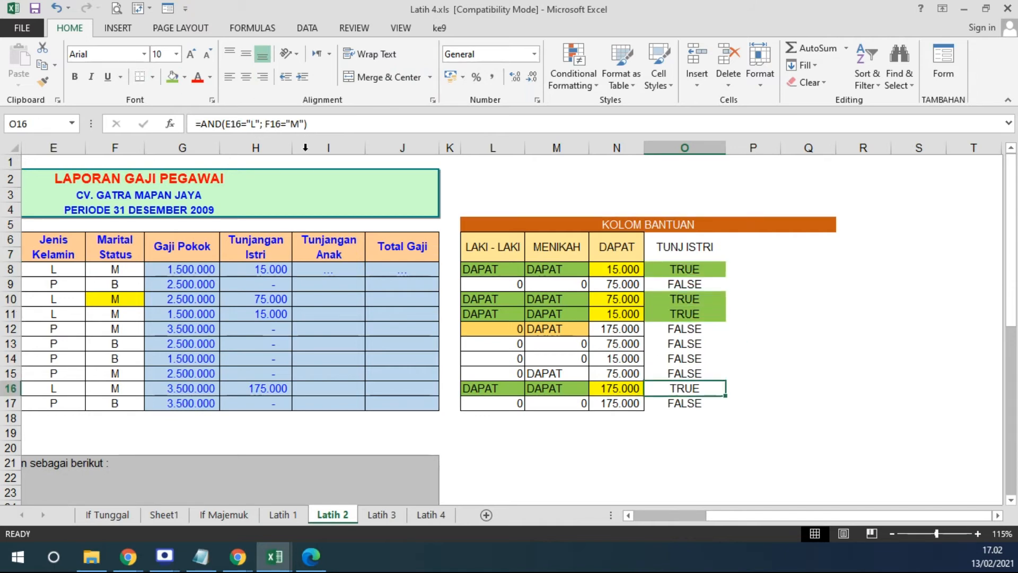
{"action": "left_click", "coordinate": [173, 77]}
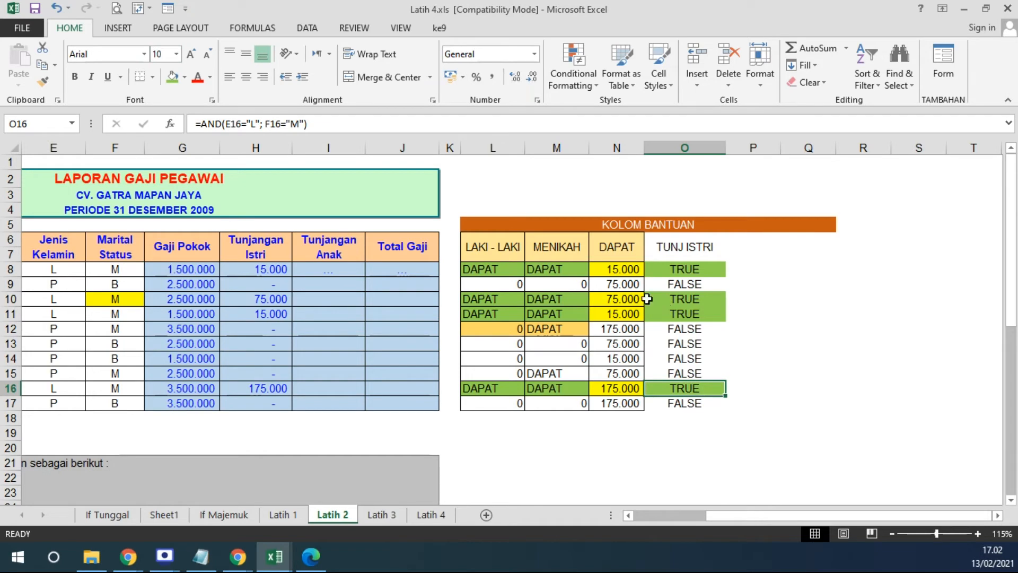
Step: Apply all borders to the TUNJ ISTRI column, O6:O17
{"action": "left_click_drag", "start_coordinate": [705, 241], "coordinate": [684, 405]}
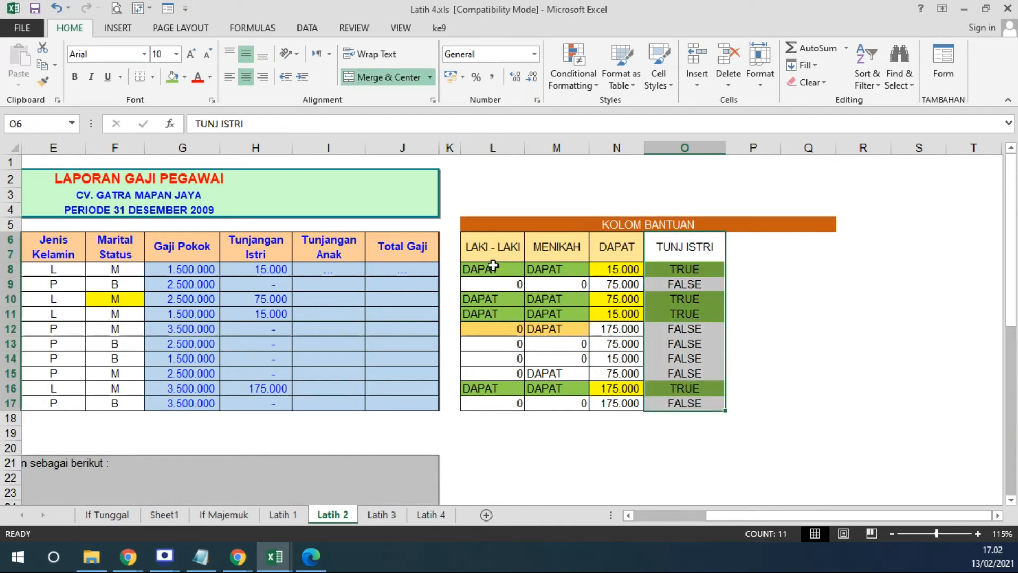
{"action": "left_click", "coordinate": [152, 77]}
{"action": "left_click", "coordinate": [178, 204]}
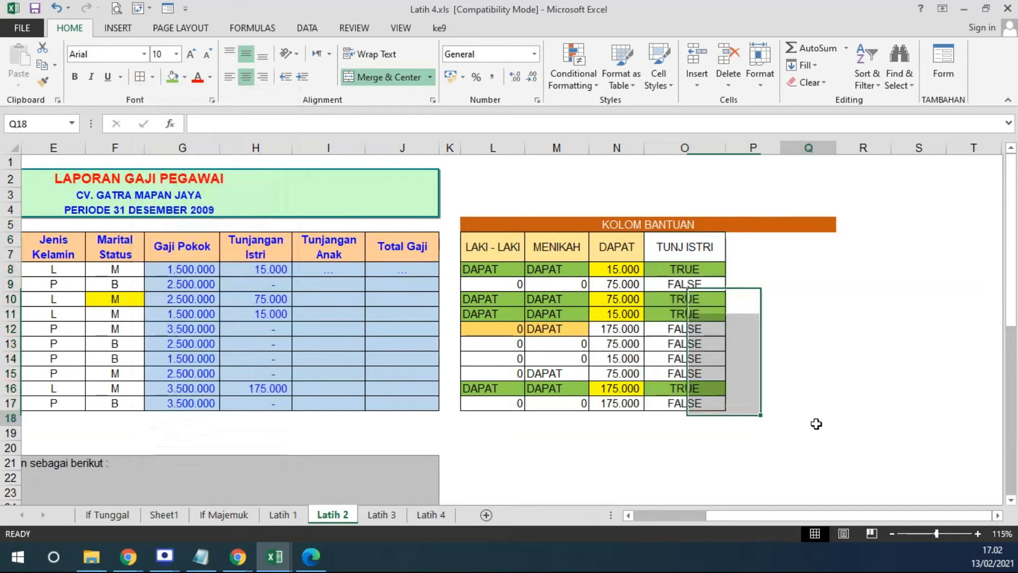
{"action": "left_click", "coordinate": [813, 420]}
{"action": "left_click", "coordinate": [678, 270]}
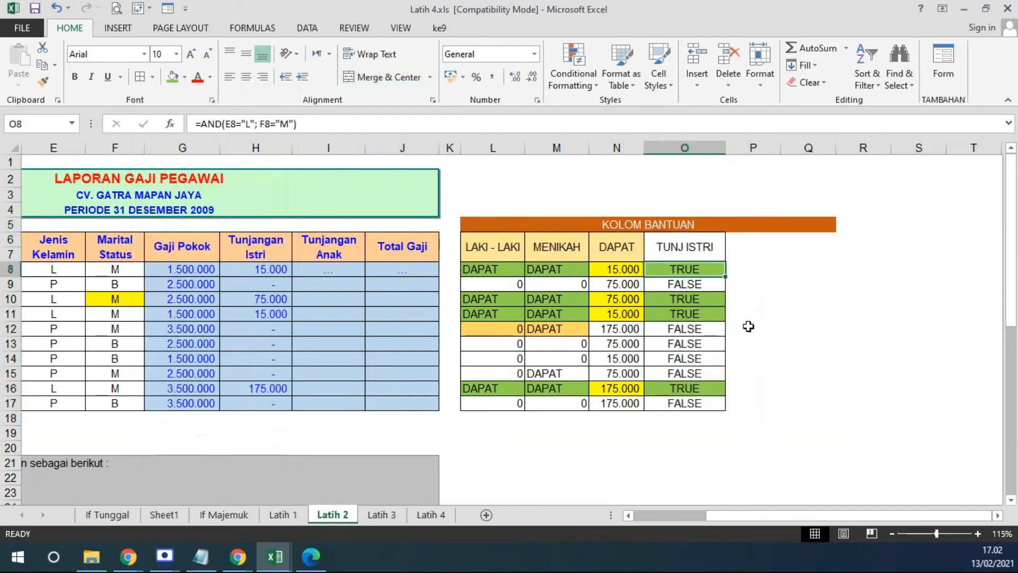
{"action": "left_click", "coordinate": [755, 269]}
{"action": "type", "text": "="}
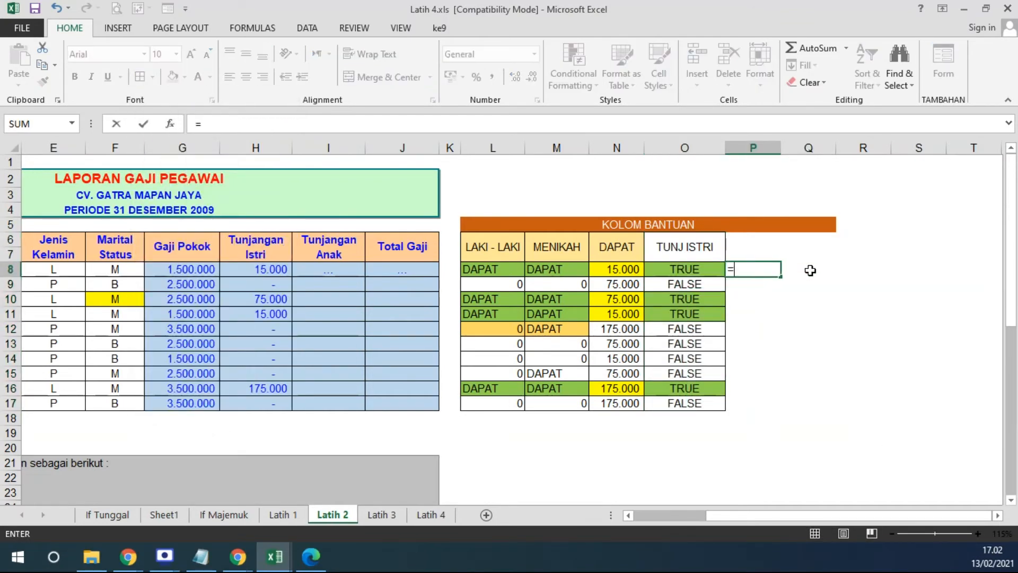
{"action": "type", "text": "IF("}
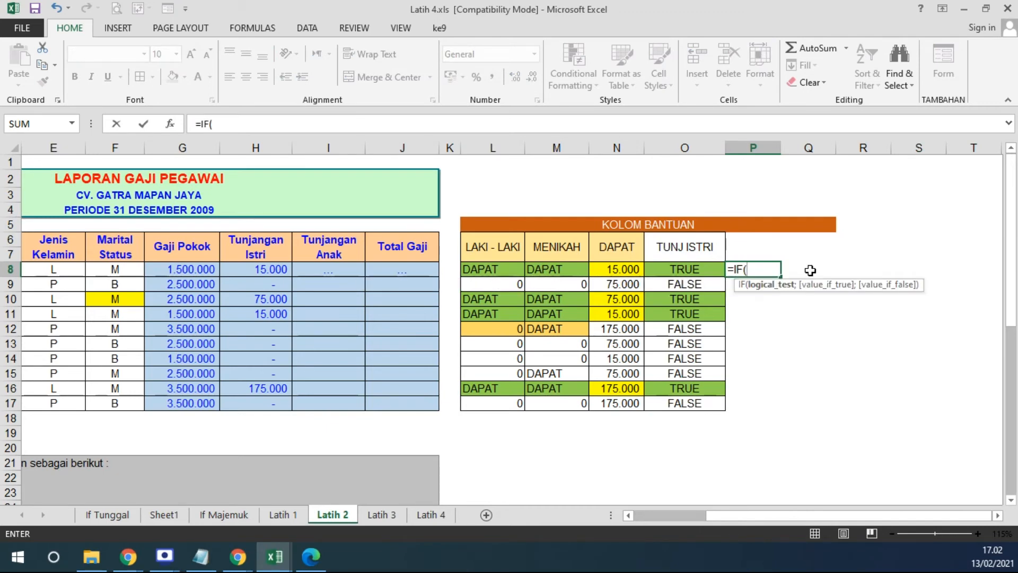
{"action": "key", "text": "Escape"}
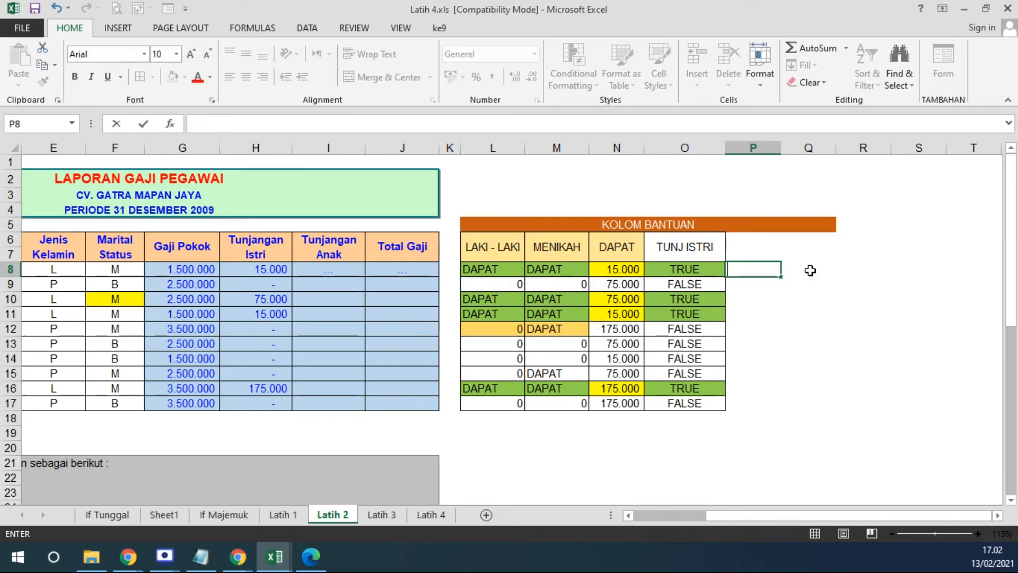
Step: Wrap the AND test in O8 in an IF so the formula reads =IF(AND(E8="L"; F8="M"); "DAPAT"; 0)
{"action": "double_click", "coordinate": [684, 270]}
{"action": "type", "text": "IF("}
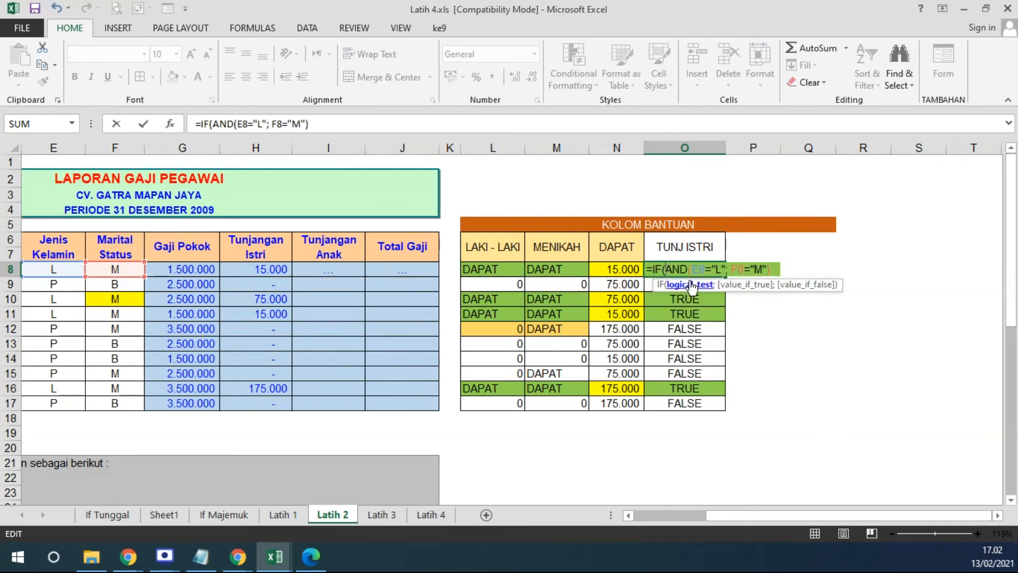
{"action": "left_click", "coordinate": [691, 286]}
{"action": "left_click_drag", "start_coordinate": [666, 269], "coordinate": [768, 268]}
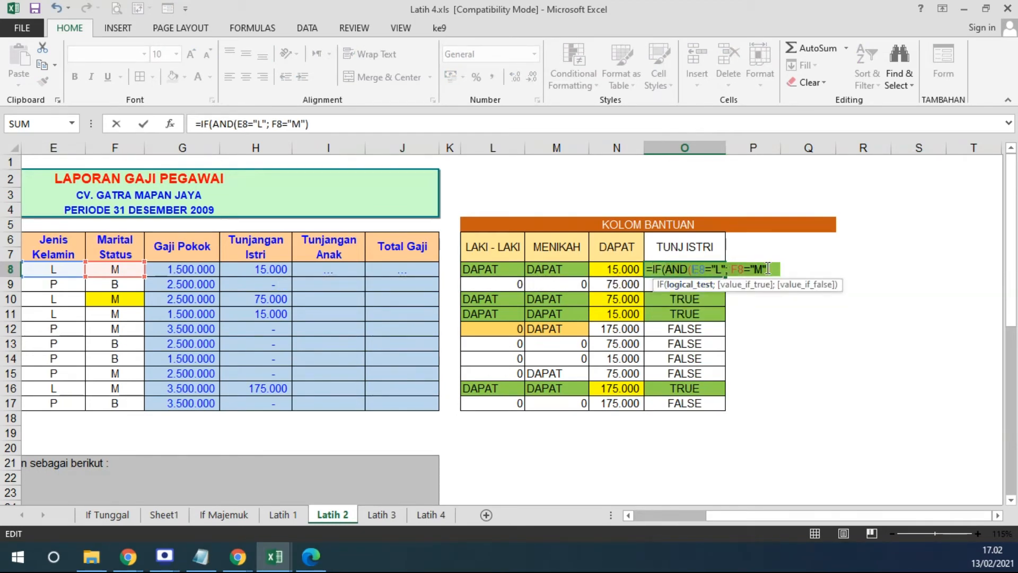
{"action": "type", "text": ";"}
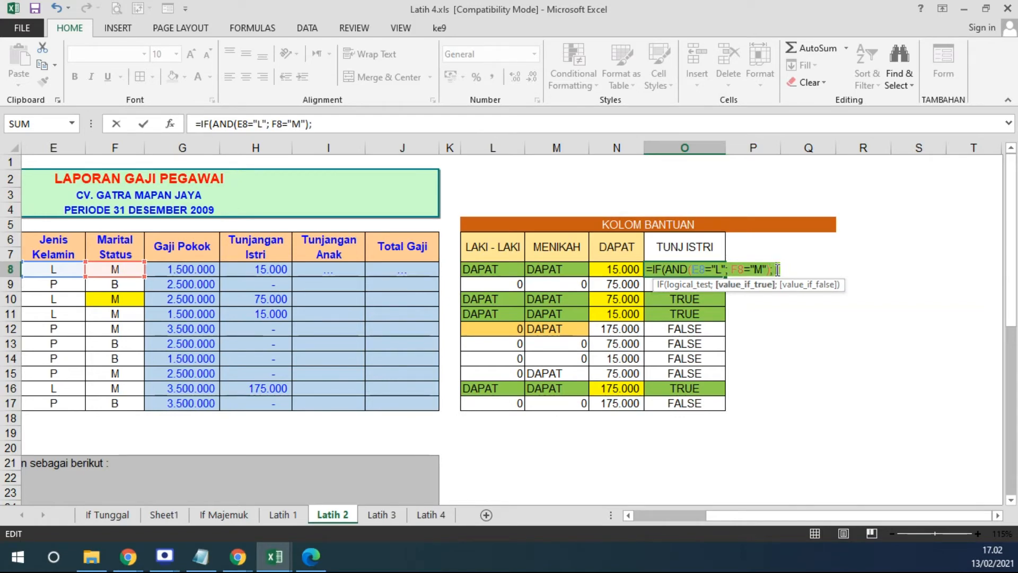
{"action": "type", "text": " \"DAPAT\"; 0"}
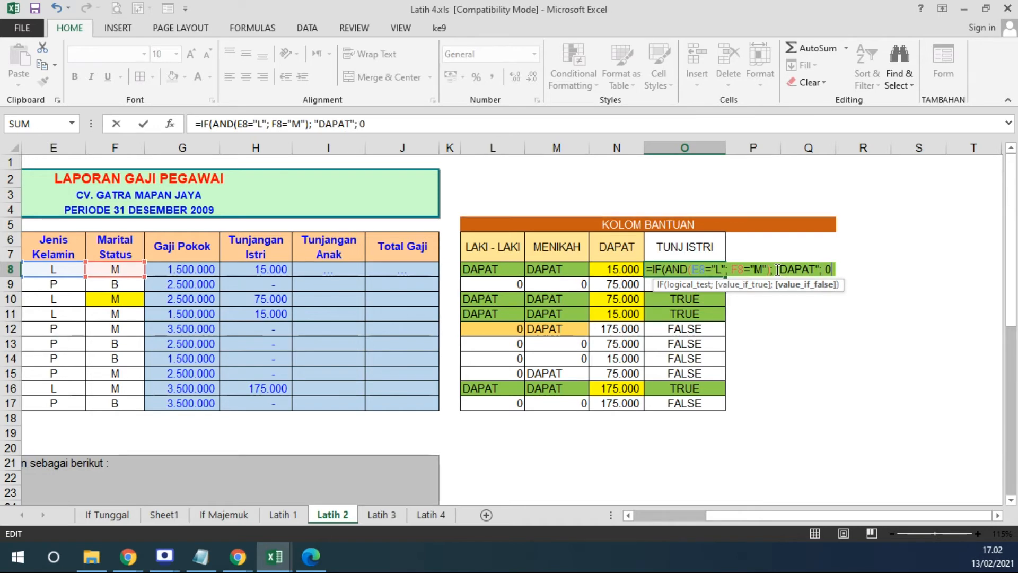
{"action": "key", "text": "Return"}
{"action": "left_click", "coordinate": [714, 269]}
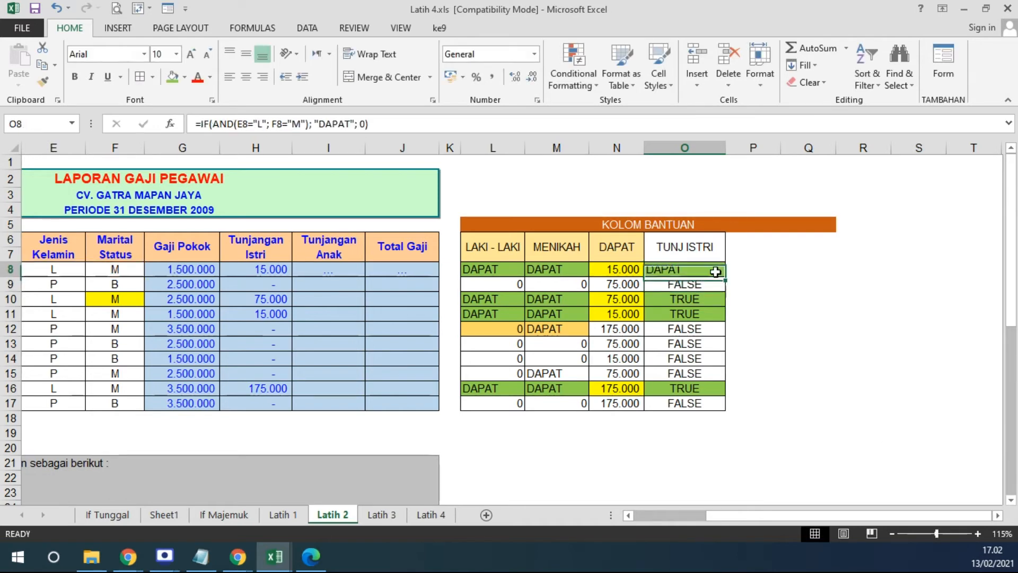
Step: Copy the O8 formula down through O17 and compare it with the nested IF formula in H8
{"action": "double_click", "coordinate": [725, 276]}
{"action": "left_click", "coordinate": [271, 269]}
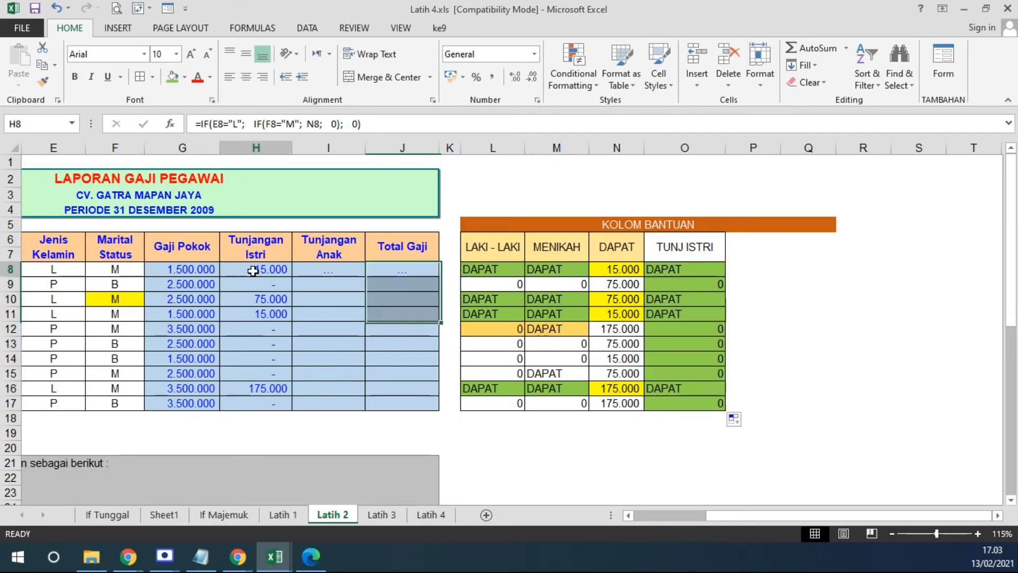
{"action": "left_click_drag", "start_coordinate": [392, 125], "coordinate": [192, 136]}
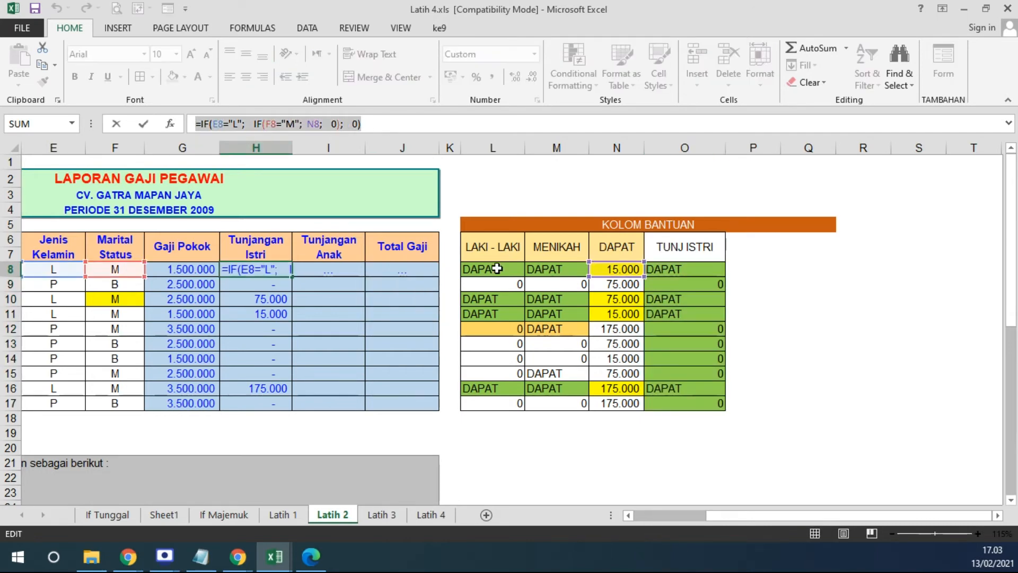
{"action": "key", "text": "Escape"}
{"action": "double_click", "coordinate": [709, 270]}
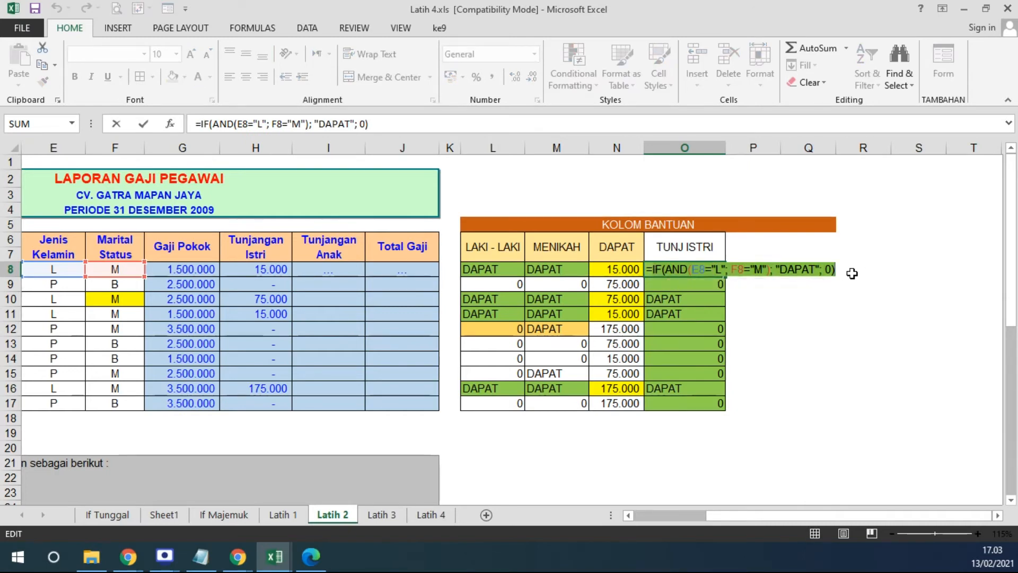
{"action": "key", "text": "Return"}
{"action": "left_click", "coordinate": [712, 273]}
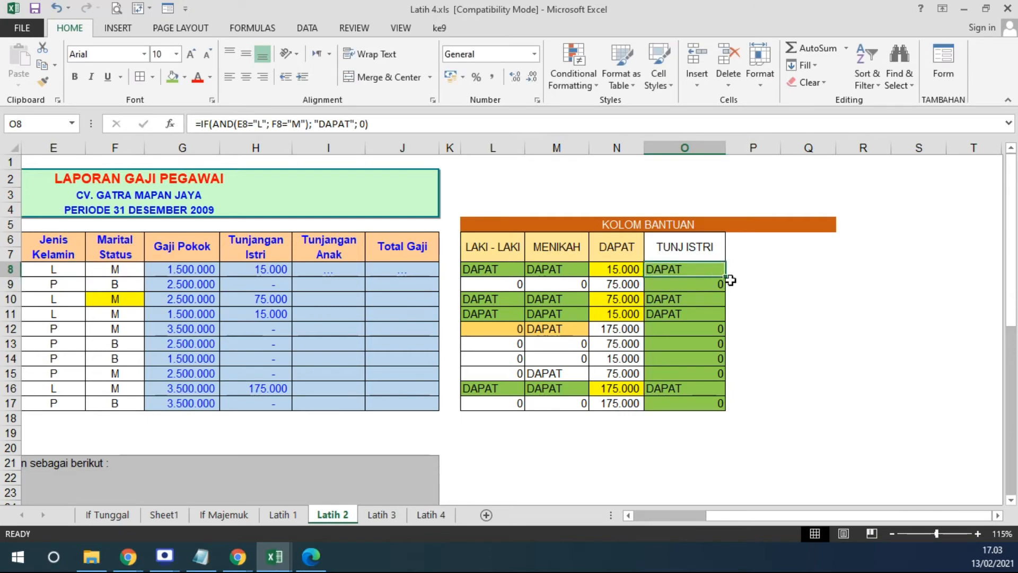
Step: Replace "DAPAT" in the O8 formula with N8, making it =IF(AND(E8="L"; F8="M"); N8; 0), and copy it down through O17
{"action": "double_click", "coordinate": [696, 270]}
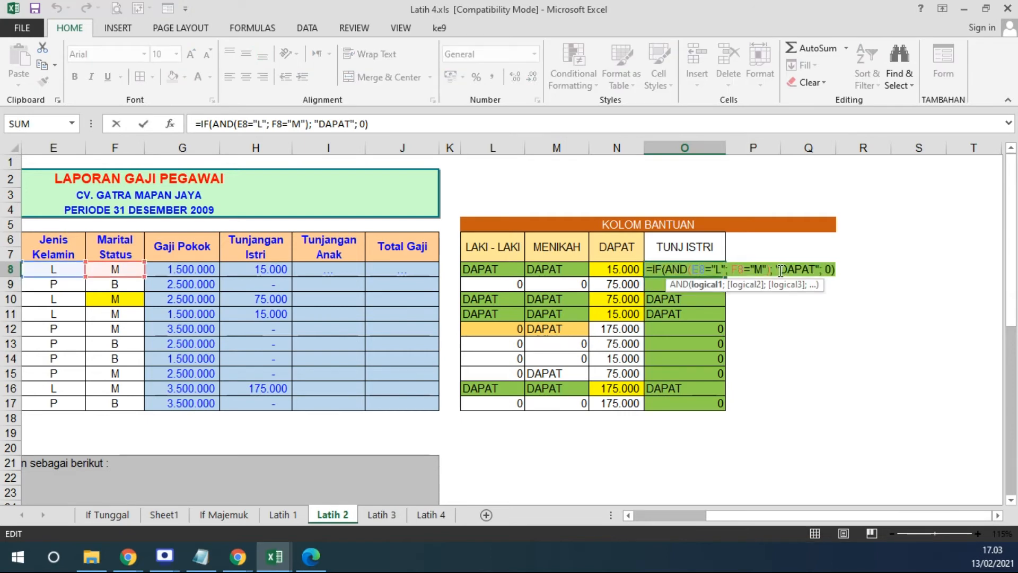
{"action": "left_click", "coordinate": [818, 268]}
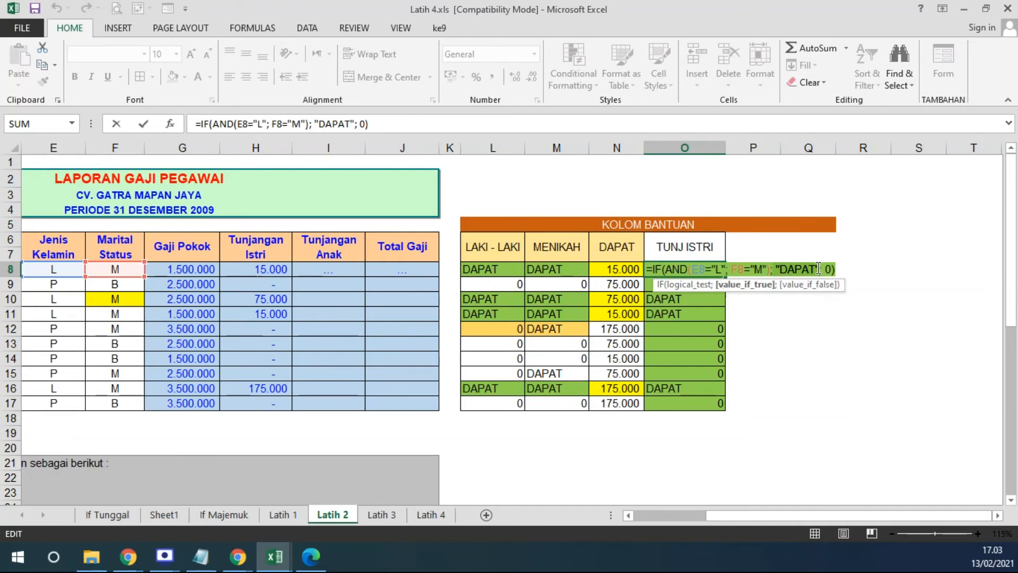
{"action": "key", "text": "BackSpace"}
{"action": "key", "text": "BackSpace"}
{"action": "key", "text": "BackSpace"}
{"action": "key", "text": "BackSpace"}
{"action": "key", "text": "BackSpace"}
{"action": "key", "text": "BackSpace"}
{"action": "key", "text": "BackSpace"}
{"action": "left_click", "coordinate": [630, 268]}
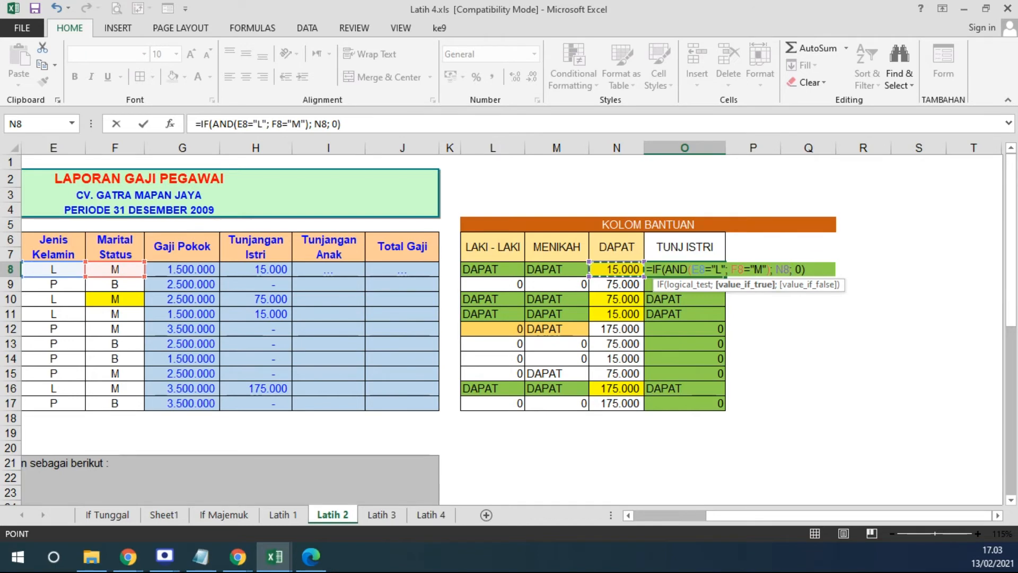
{"action": "key", "text": "Return"}
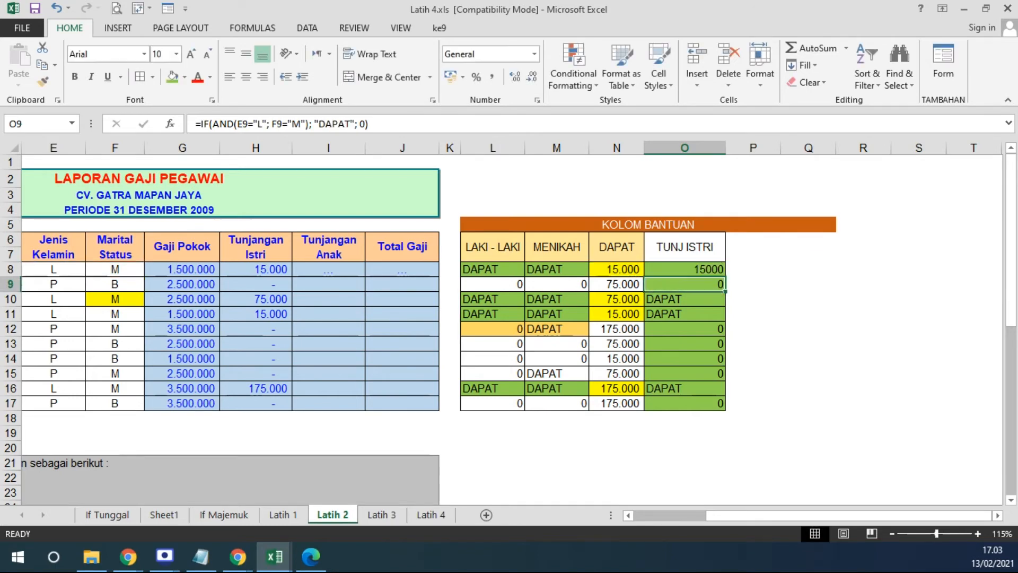
{"action": "left_click", "coordinate": [711, 269]}
{"action": "double_click", "coordinate": [725, 276]}
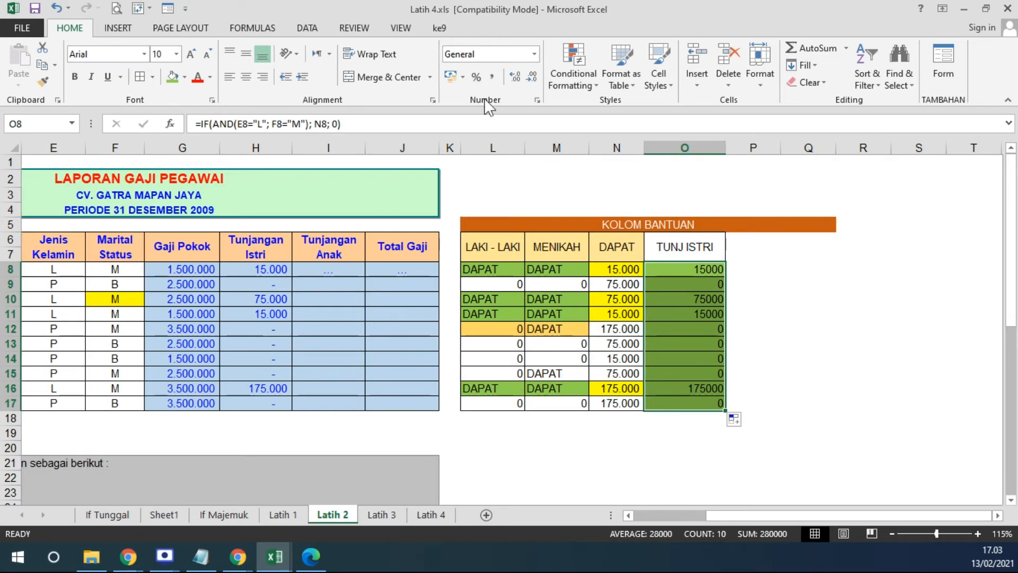
Step: Format O8:O17 in comma style without decimals and narrow column O to fit the TUNJ ISTRI heading
{"action": "left_click", "coordinate": [493, 77]}
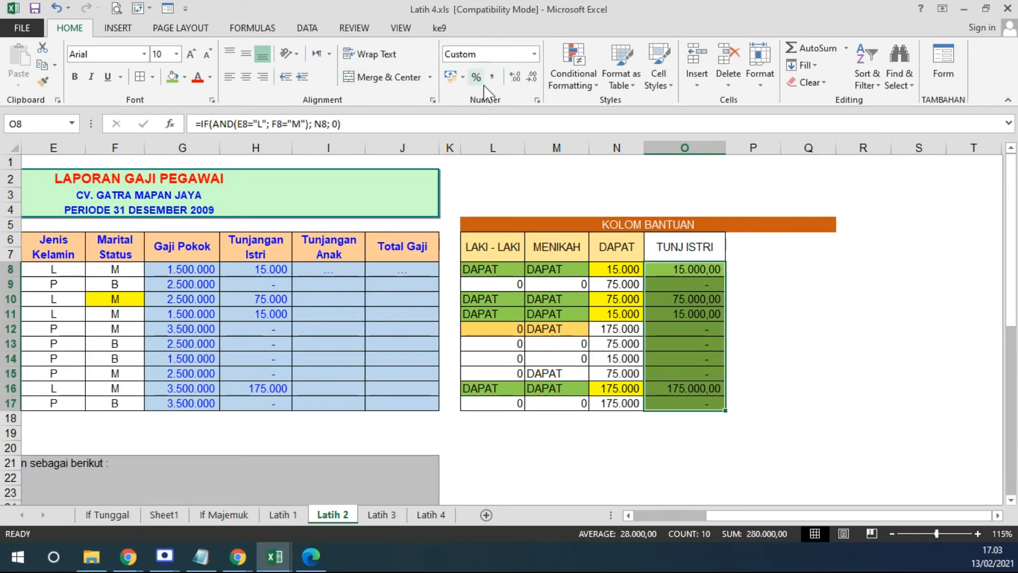
{"action": "left_click", "coordinate": [532, 78]}
{"action": "left_click", "coordinate": [532, 78]}
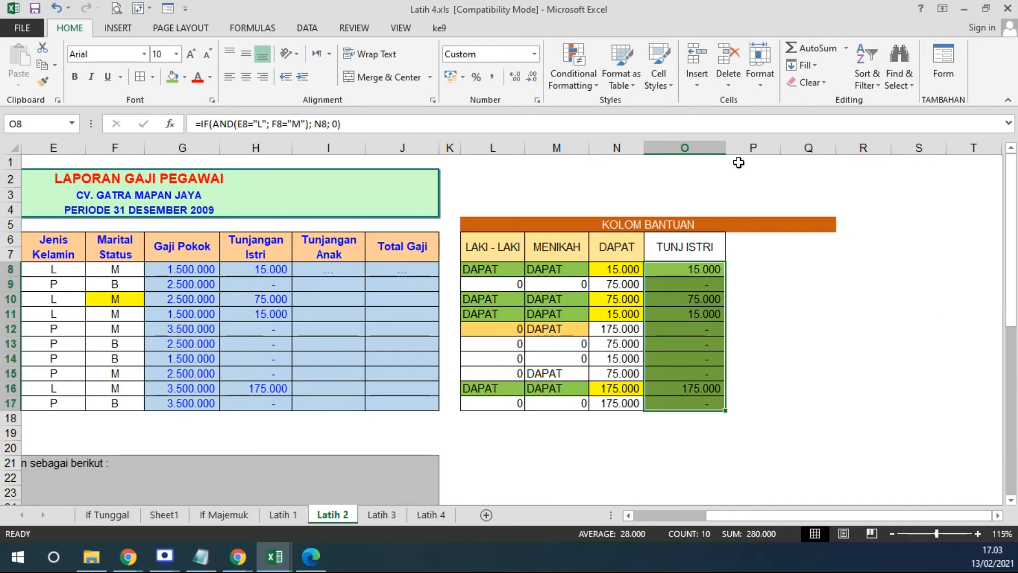
{"action": "left_click_drag", "start_coordinate": [726, 149], "coordinate": [709, 149]}
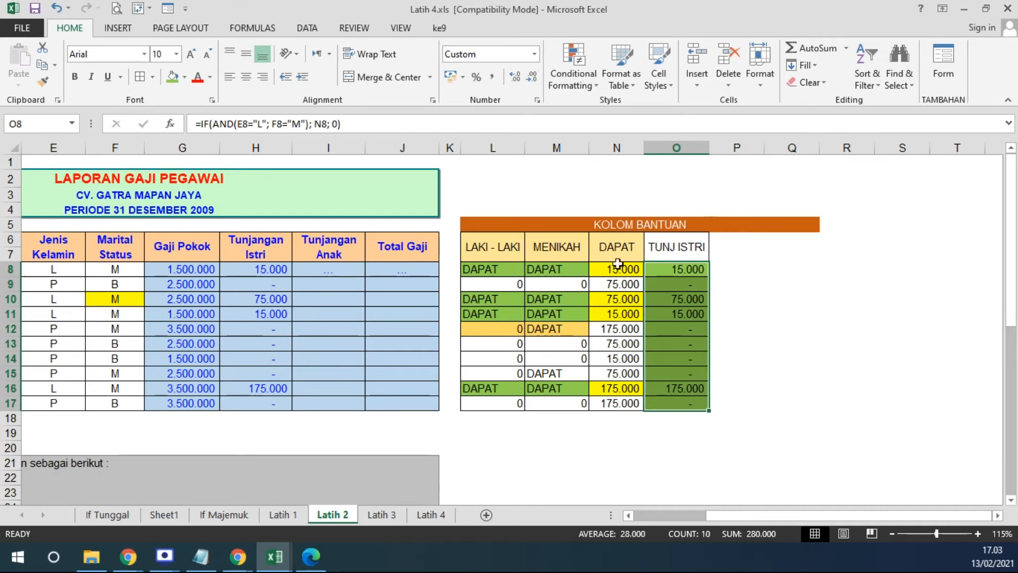
Step: Compare the formulas in H8 and O8, and switch to the second student table in the Latih 5.xls workbook
{"action": "left_click", "coordinate": [256, 271]}
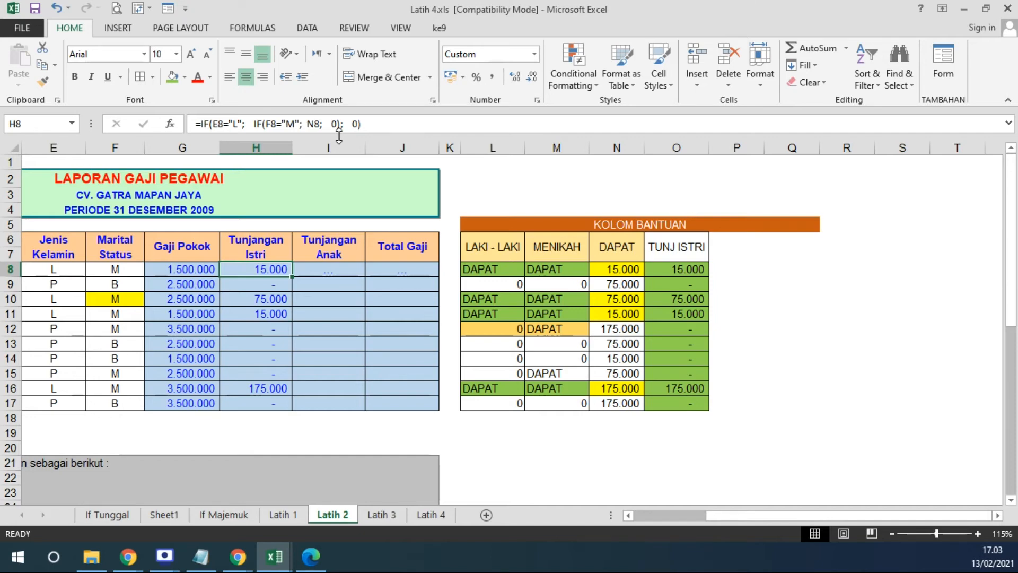
{"action": "left_click", "coordinate": [689, 270]}
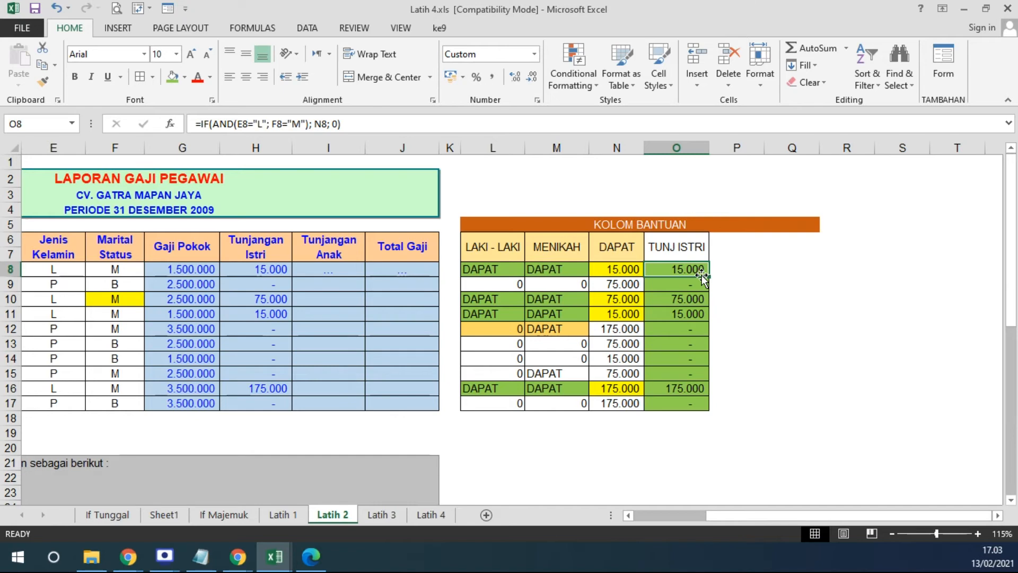
{"action": "left_click", "coordinate": [275, 557]}
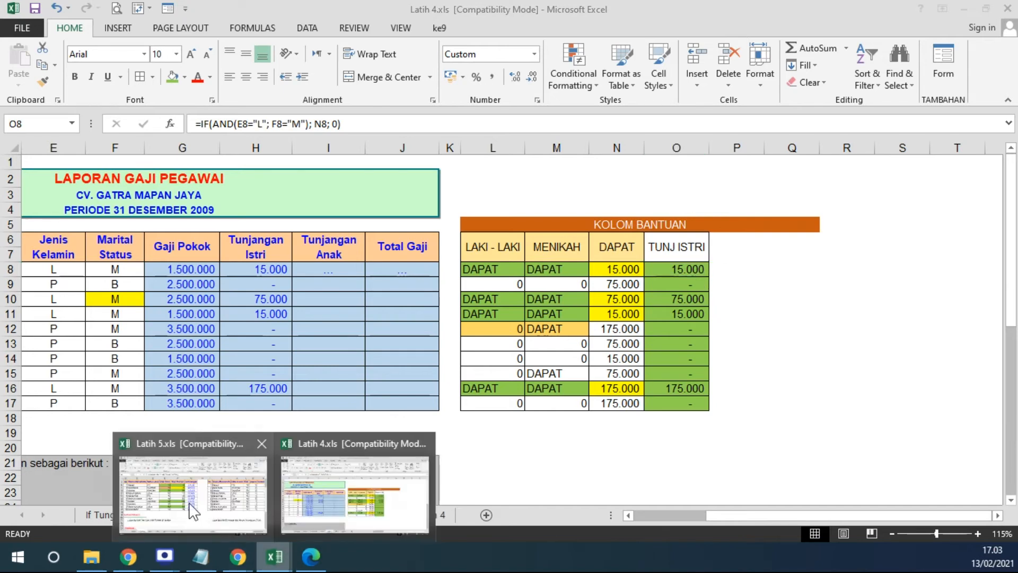
{"action": "left_click", "coordinate": [194, 512]}
{"action": "left_click_drag", "start_coordinate": [914, 520], "coordinate": [981, 517]}
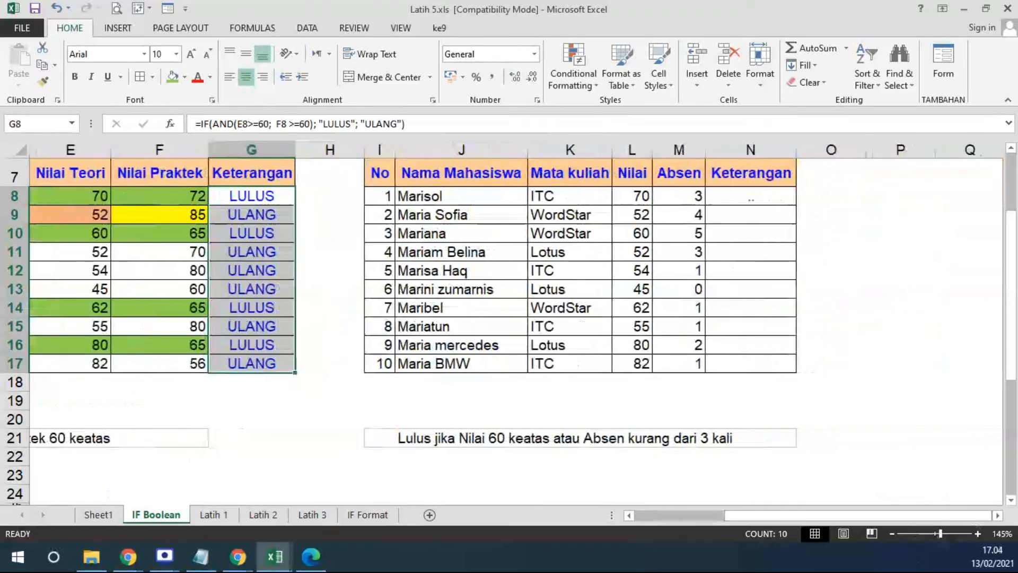
{"action": "key", "text": "alt+Tab"}
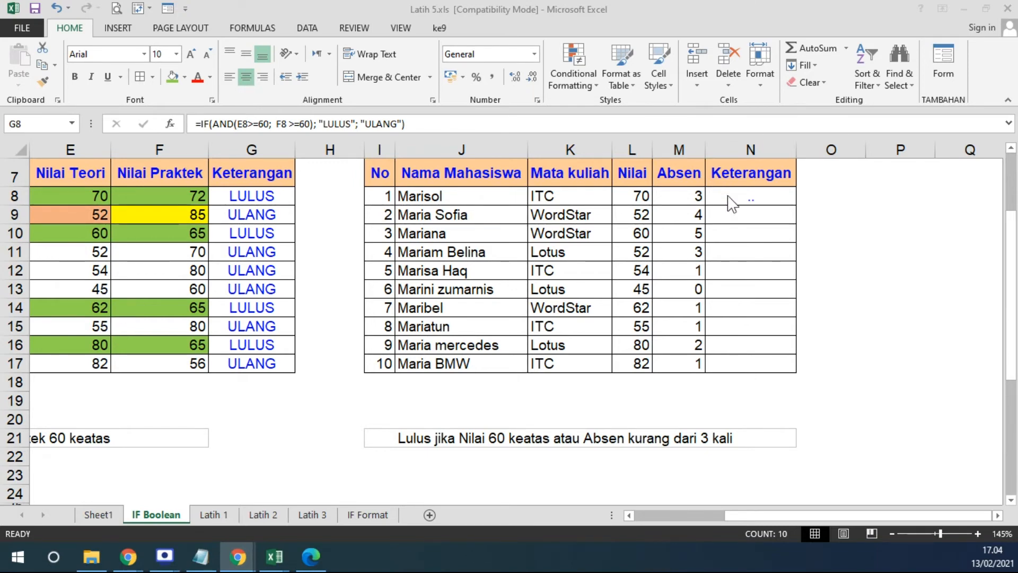
Step: Enter the formula =OR(L8>=60; M8 <=3) in N8 to test Nilai and Absen for the Keterangan column
{"action": "left_click", "coordinate": [745, 200]}
{"action": "left_click", "coordinate": [745, 200]}
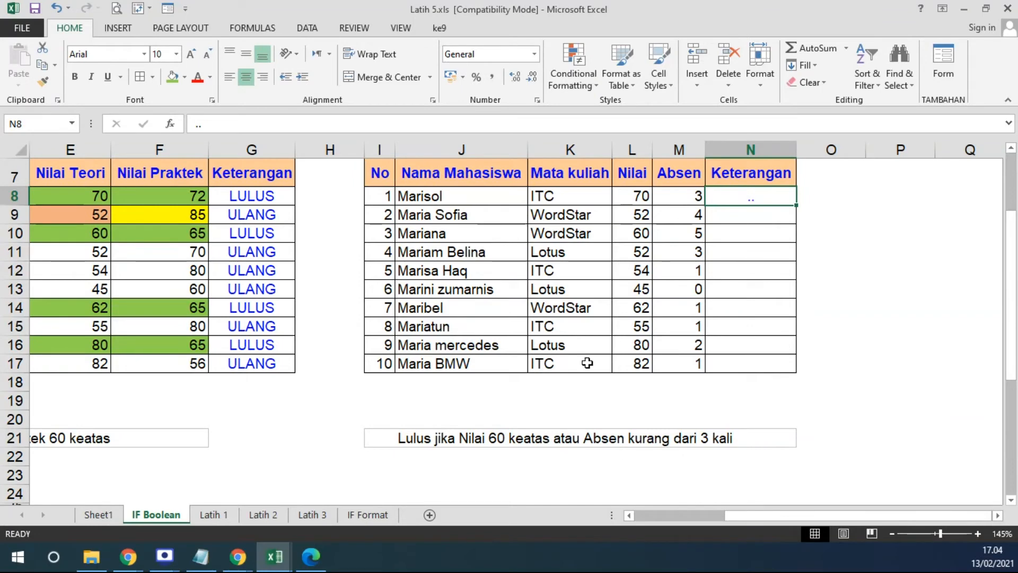
{"action": "mouse_move", "coordinate": [640, 196]}
{"action": "left_mouse_down"}
{"action": "mouse_move", "coordinate": [679, 196]}
{"action": "mouse_move", "coordinate": [639, 196]}
{"action": "left_mouse_up"}
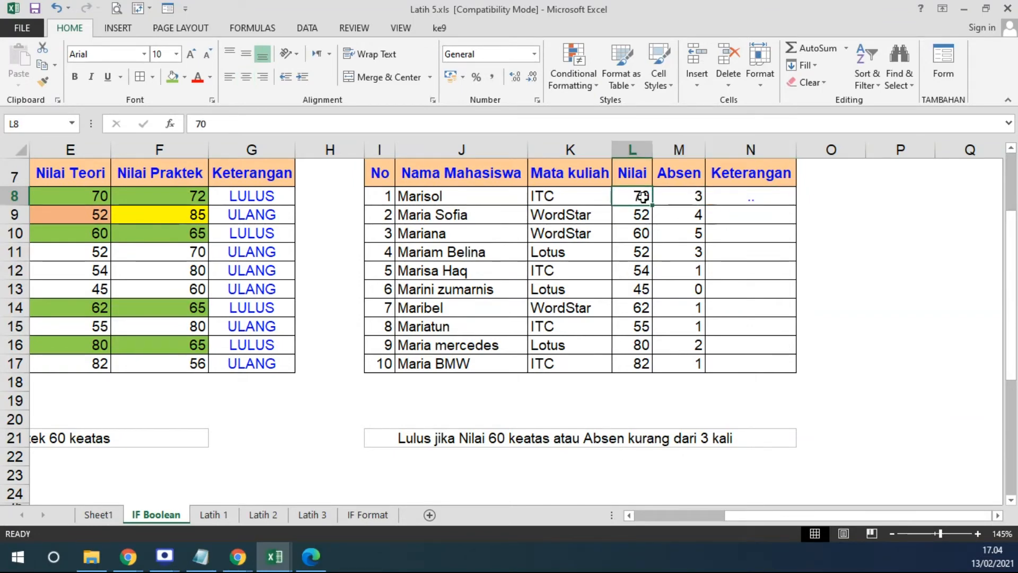
{"action": "left_click", "coordinate": [678, 197]}
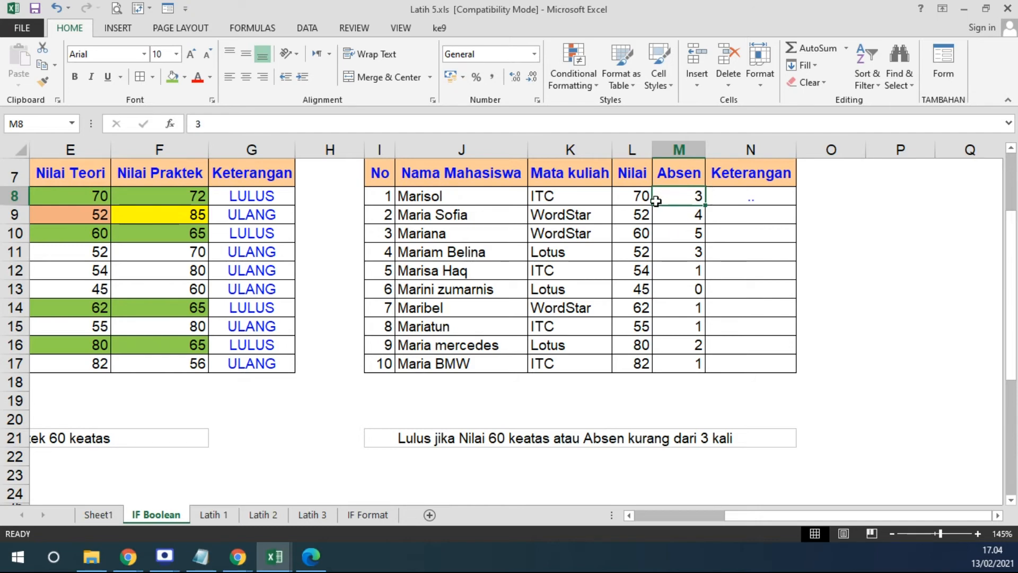
{"action": "left_click", "coordinate": [748, 201]}
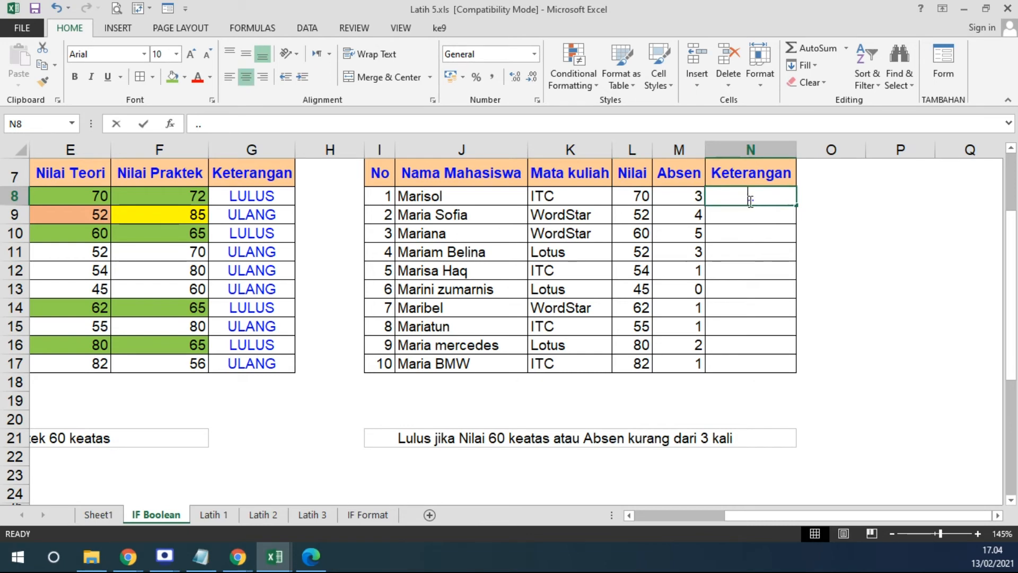
{"action": "type", "text": "=OR("}
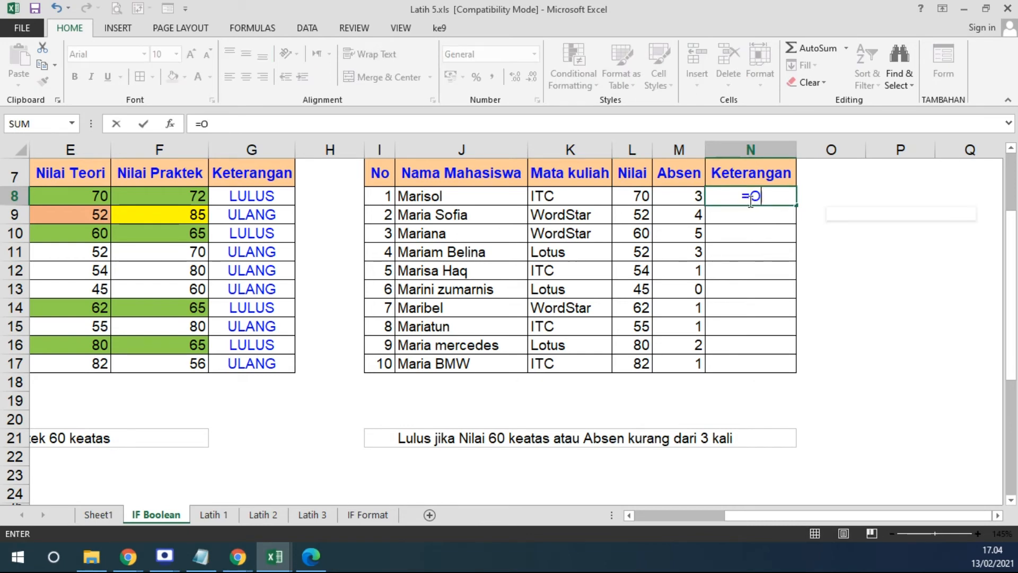
{"action": "left_click", "coordinate": [646, 199]}
{"action": "type", "text": ">=60"}
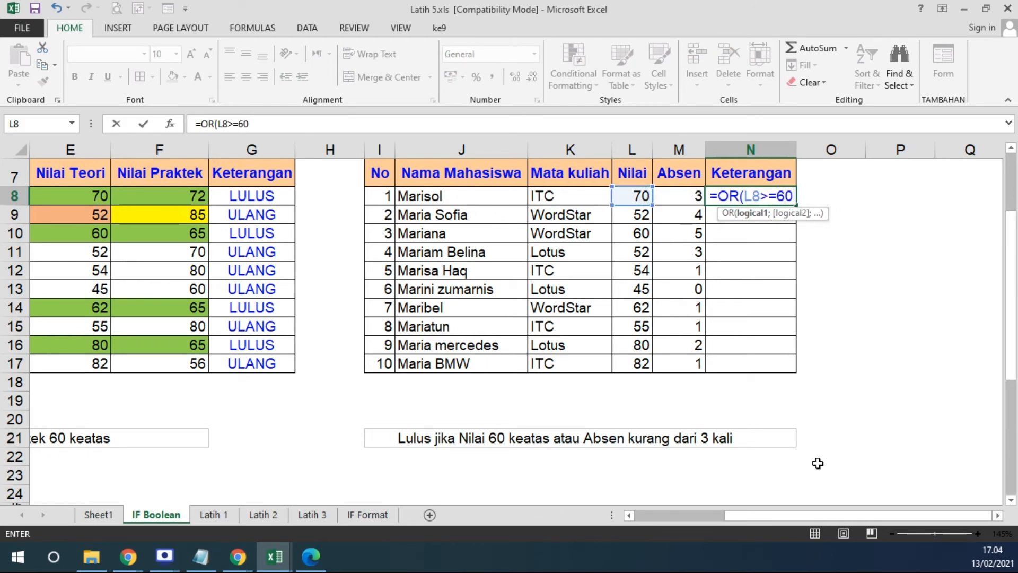
{"action": "type", "text": ";"}
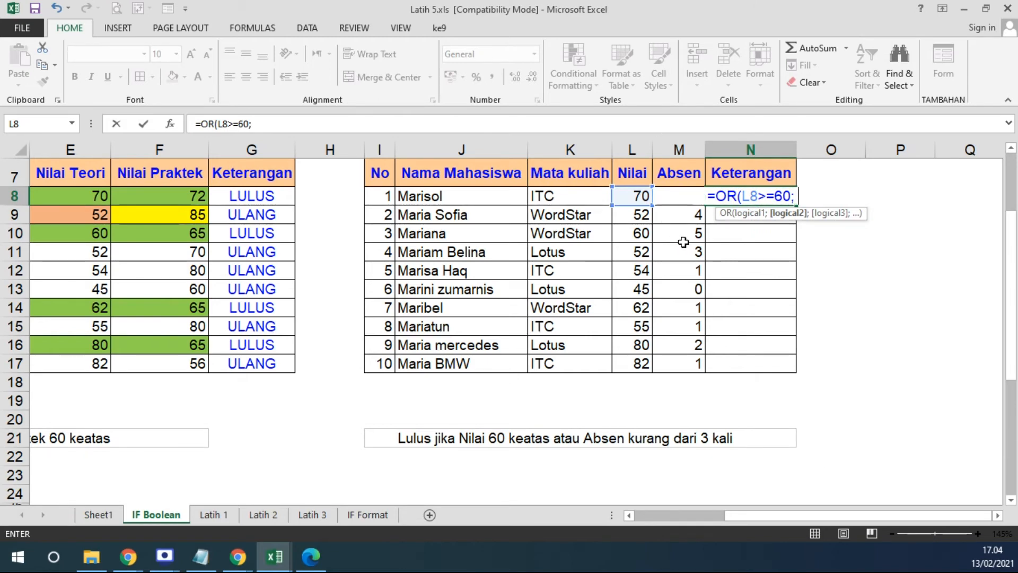
{"action": "type", "text": " M"}
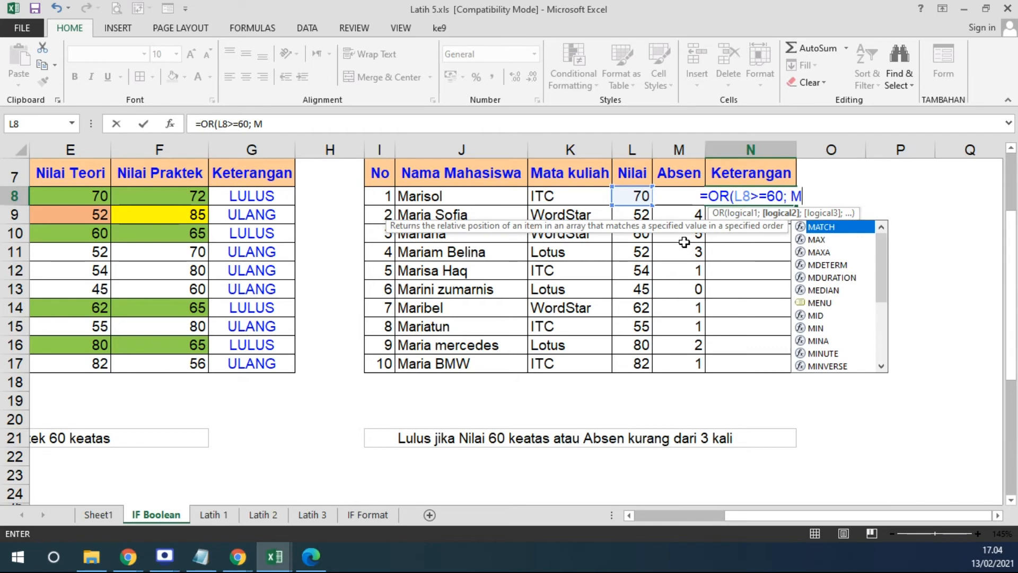
{"action": "type", "text": "8 <=3"}
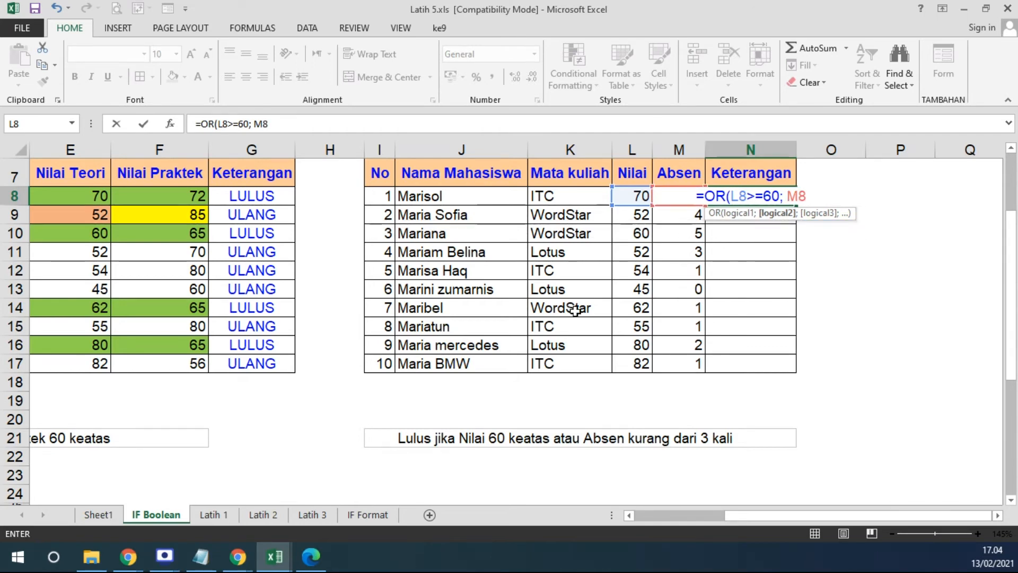
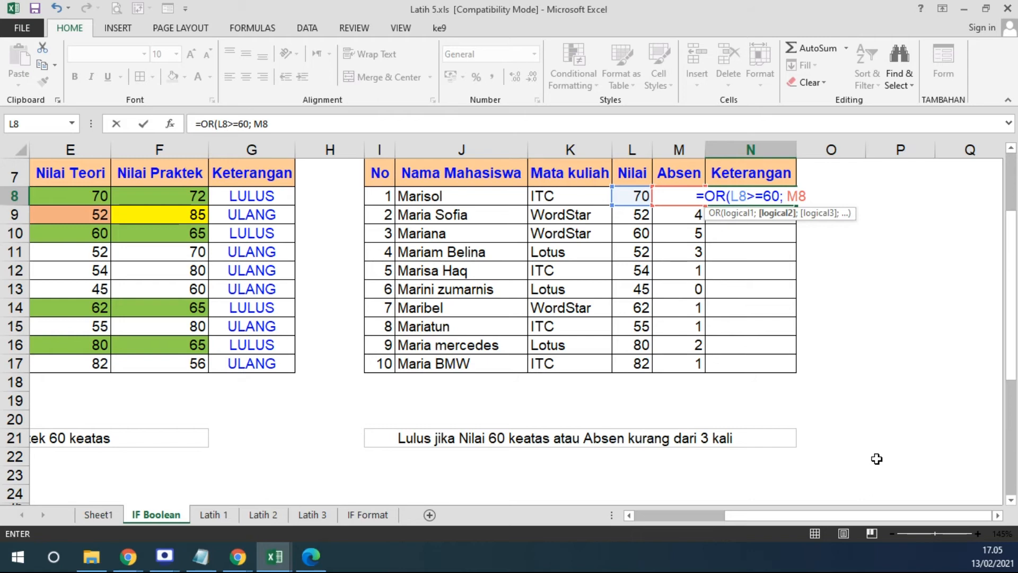
{"action": "type", "text": "<"}
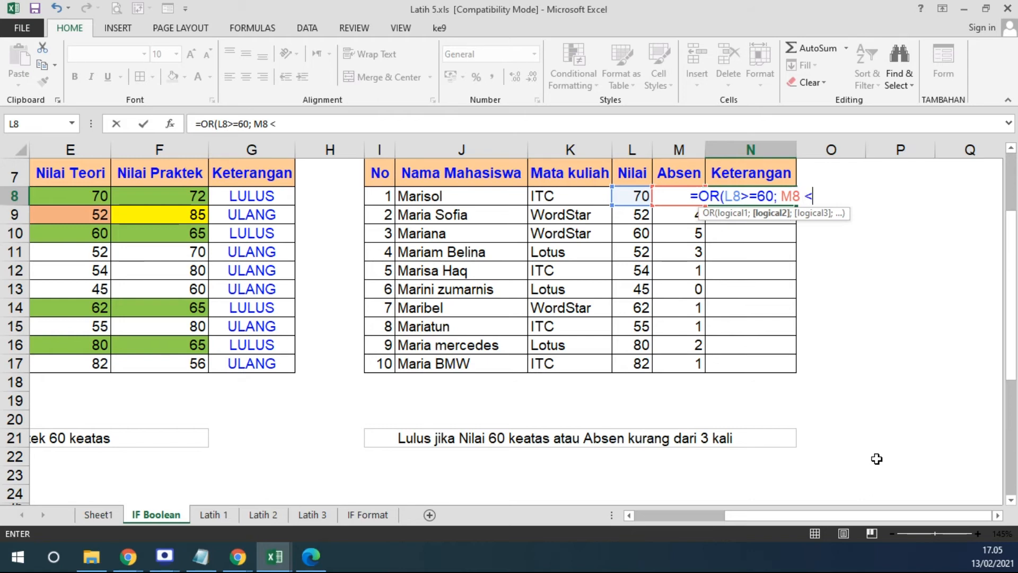
{"action": "type", "text": "=3)"}
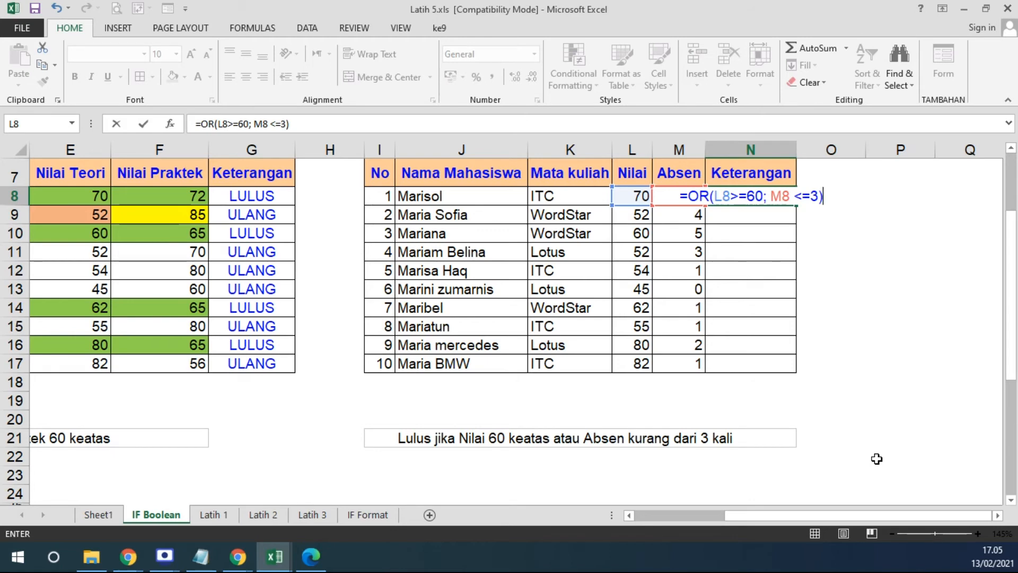
{"action": "key", "text": "Return"}
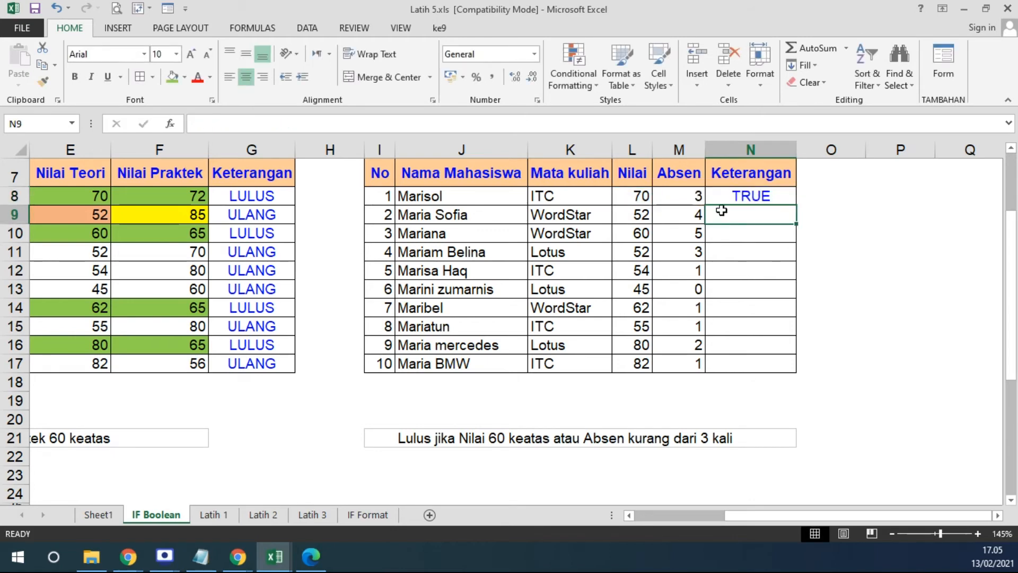
Step: Copy the OR formula in N8 down the Keterangan column through N17
{"action": "left_click", "coordinate": [738, 197]}
{"action": "double_click", "coordinate": [796, 205]}
{"action": "left_click", "coordinate": [745, 199]}
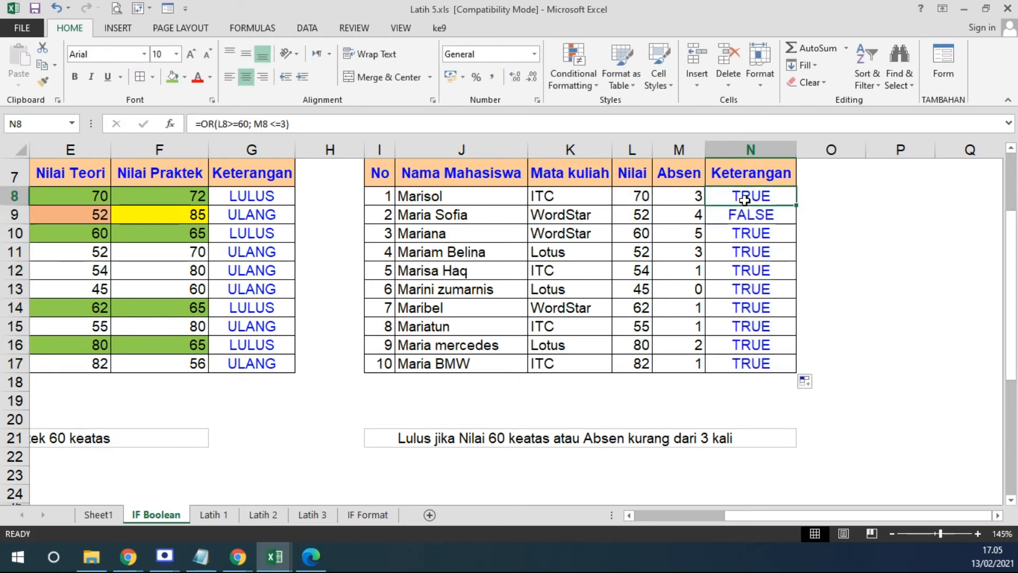
Step: Examine the OR formula in N8 against the Nilai value in L8 and the Absen value in M8
{"action": "left_click_drag", "start_coordinate": [634, 196], "coordinate": [675, 194]}
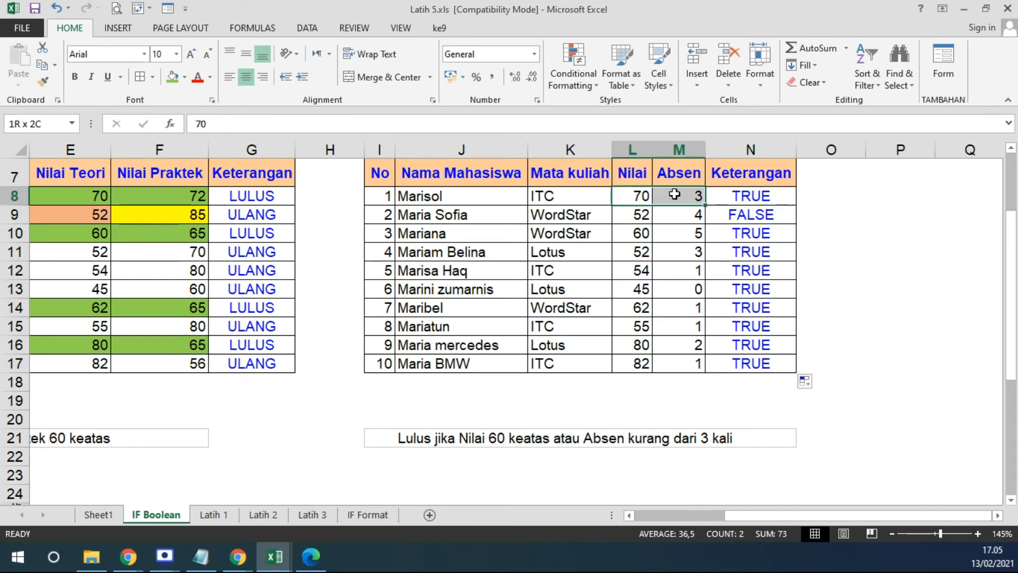
{"action": "left_click", "coordinate": [632, 196]}
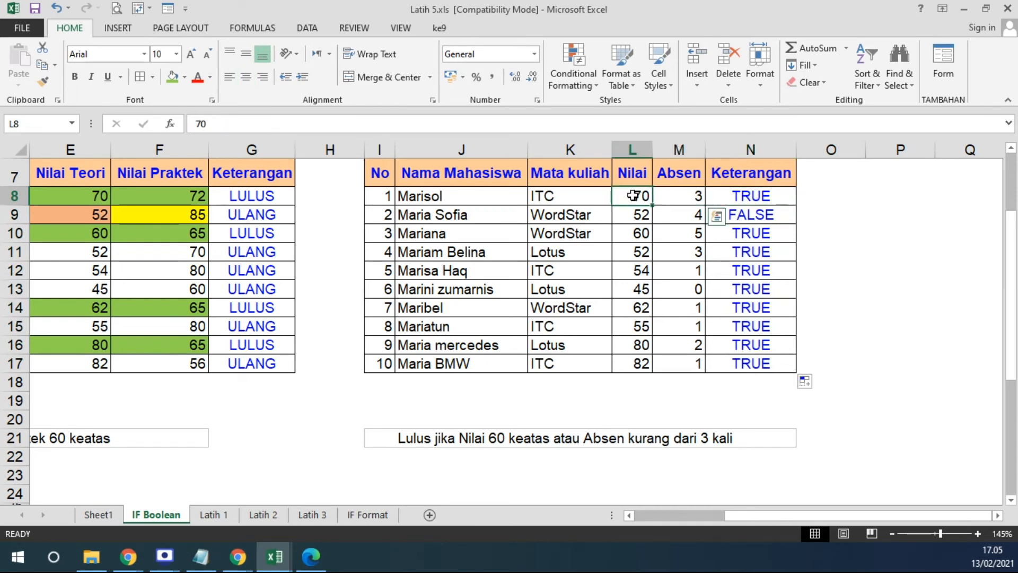
{"action": "double_click", "coordinate": [756, 195]}
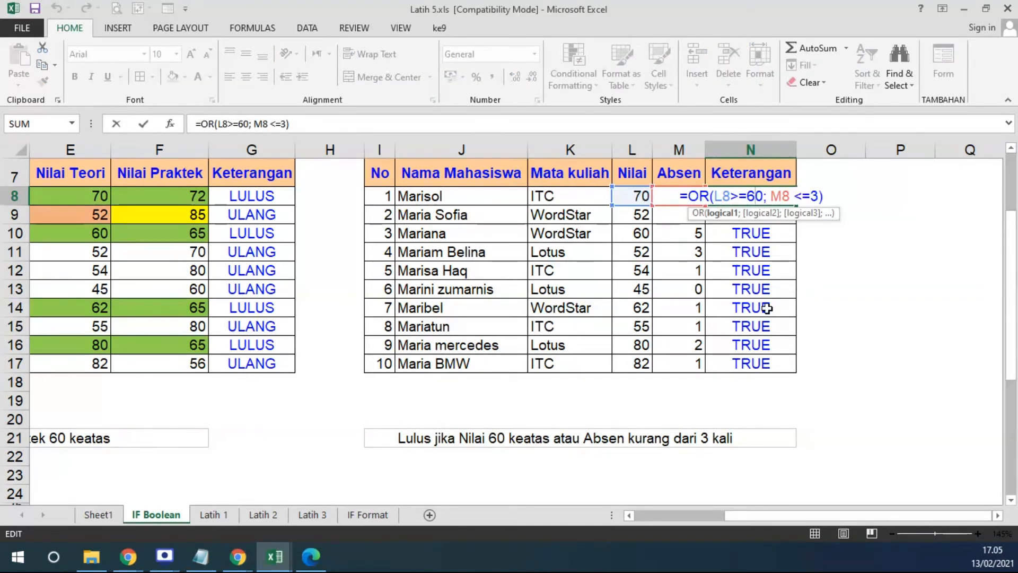
{"action": "key", "text": "Return"}
{"action": "left_click", "coordinate": [683, 198]}
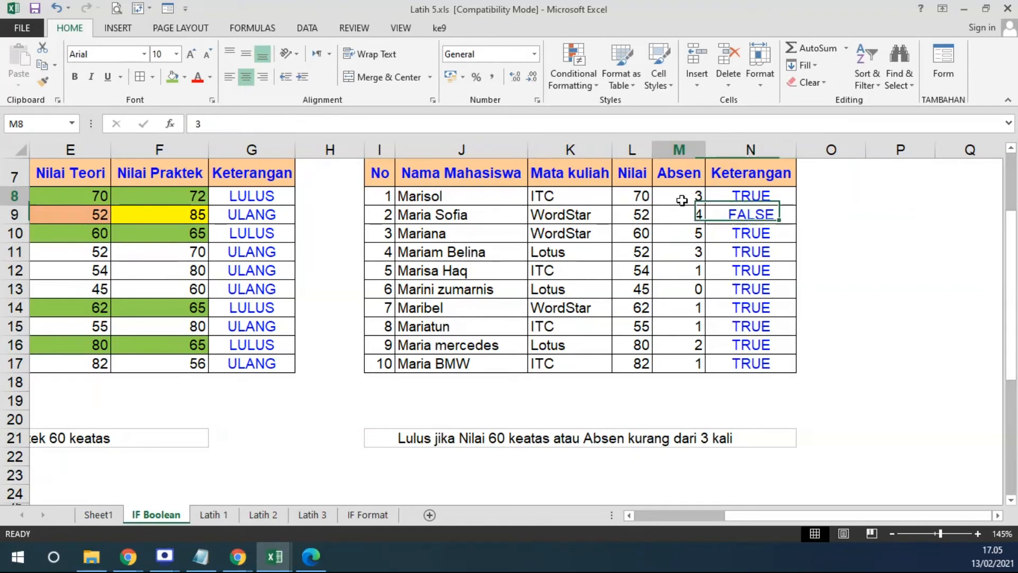
Step: Compare the OR formulas in N8 and N9 with the Nilai and Absen values in their rows
{"action": "double_click", "coordinate": [736, 194]}
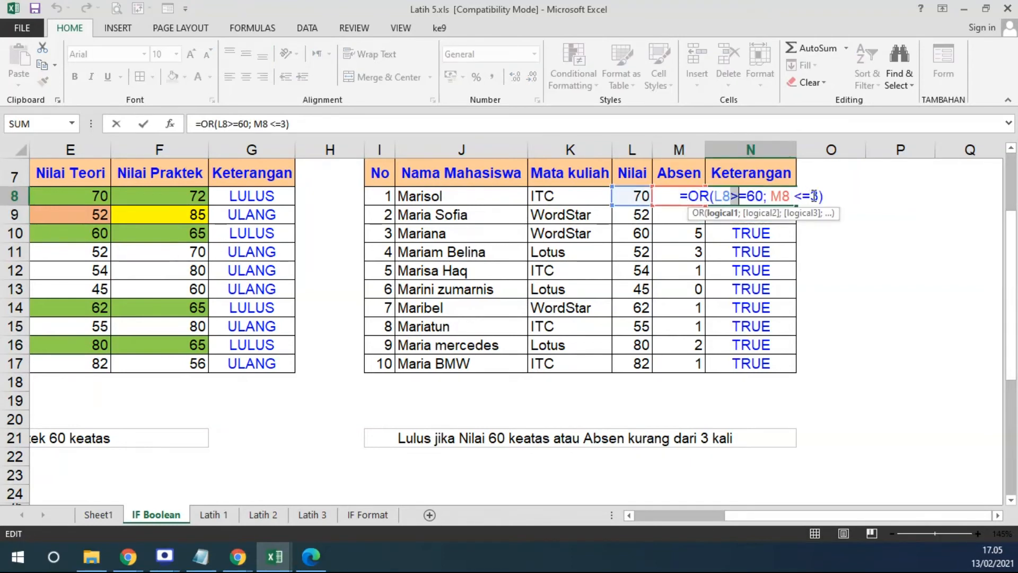
{"action": "key", "text": "Return"}
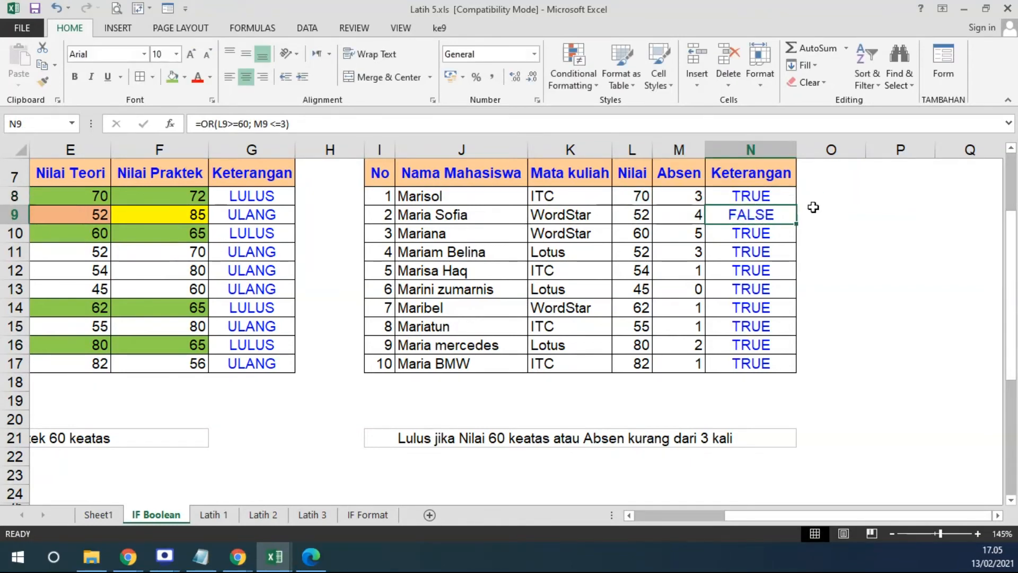
{"action": "left_click", "coordinate": [735, 201]}
{"action": "double_click", "coordinate": [737, 214]}
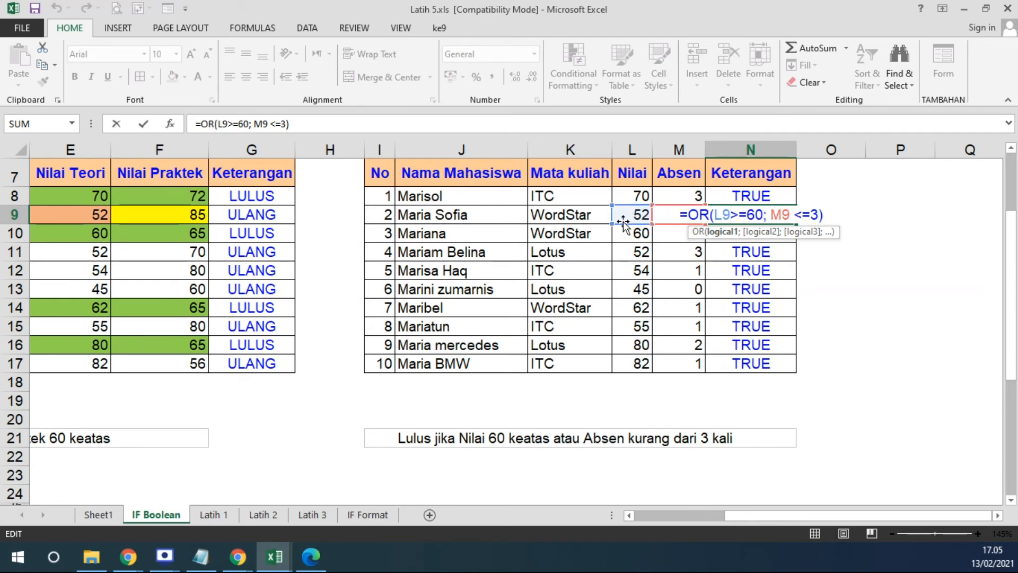
{"action": "key", "text": "Escape"}
{"action": "key", "text": "Return"}
{"action": "left_click", "coordinate": [680, 217]}
{"action": "double_click", "coordinate": [731, 218]}
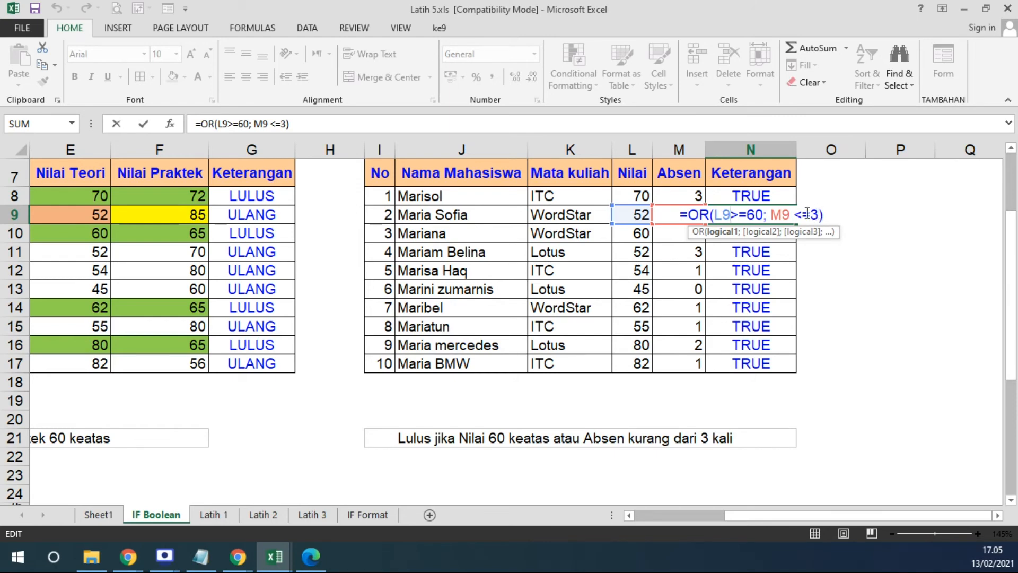
{"action": "key", "text": "Return"}
{"action": "left_click", "coordinate": [674, 214]}
{"action": "left_click", "coordinate": [625, 213]}
{"action": "left_click", "coordinate": [662, 214]}
{"action": "double_click", "coordinate": [738, 215]}
{"action": "key", "text": "Return"}
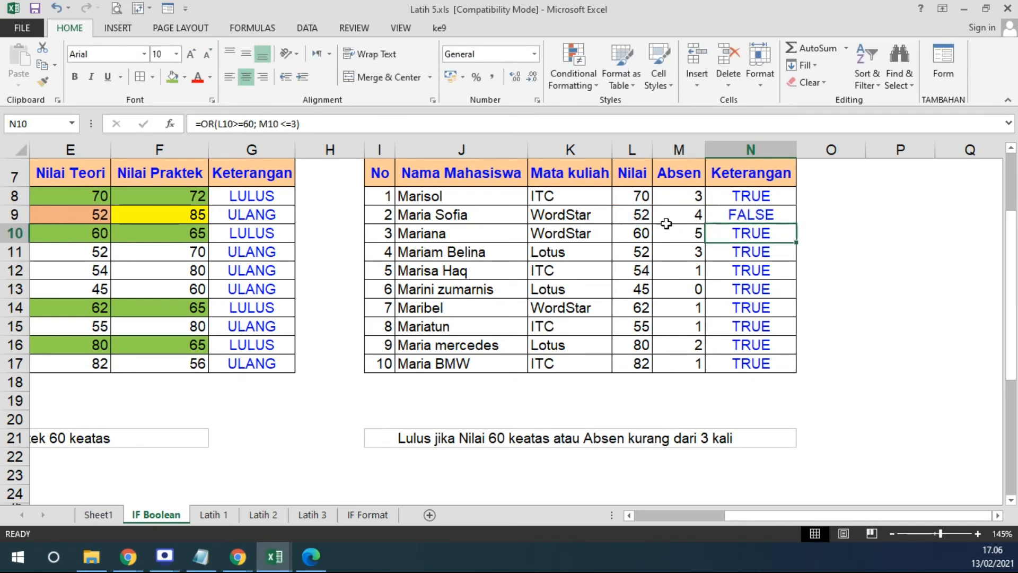
Step: Examine the OR formula in N10 against the Nilai value in L10 and the Absen value in M10
{"action": "left_click", "coordinate": [637, 233]}
{"action": "double_click", "coordinate": [749, 234]}
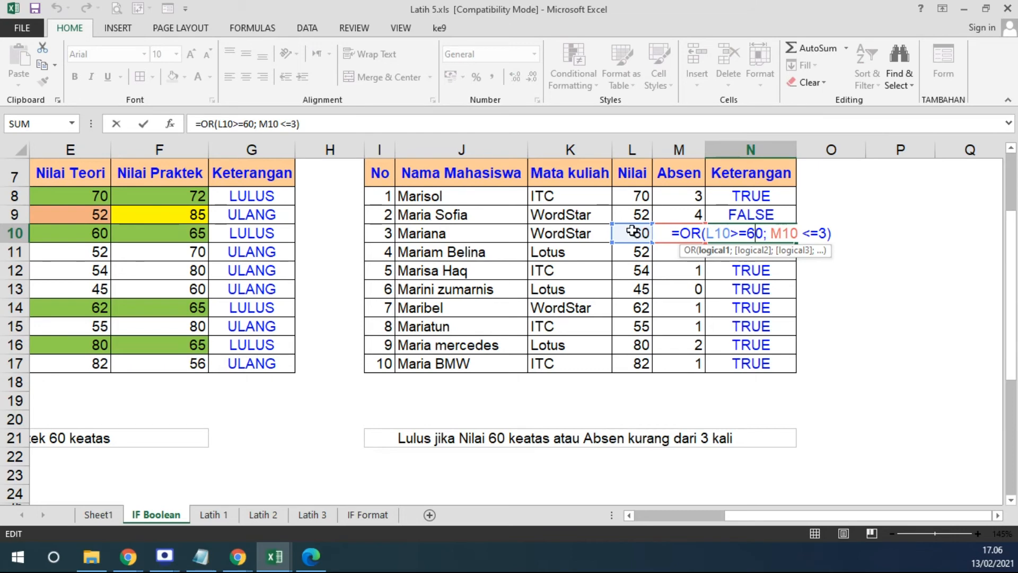
{"action": "key", "text": "Return"}
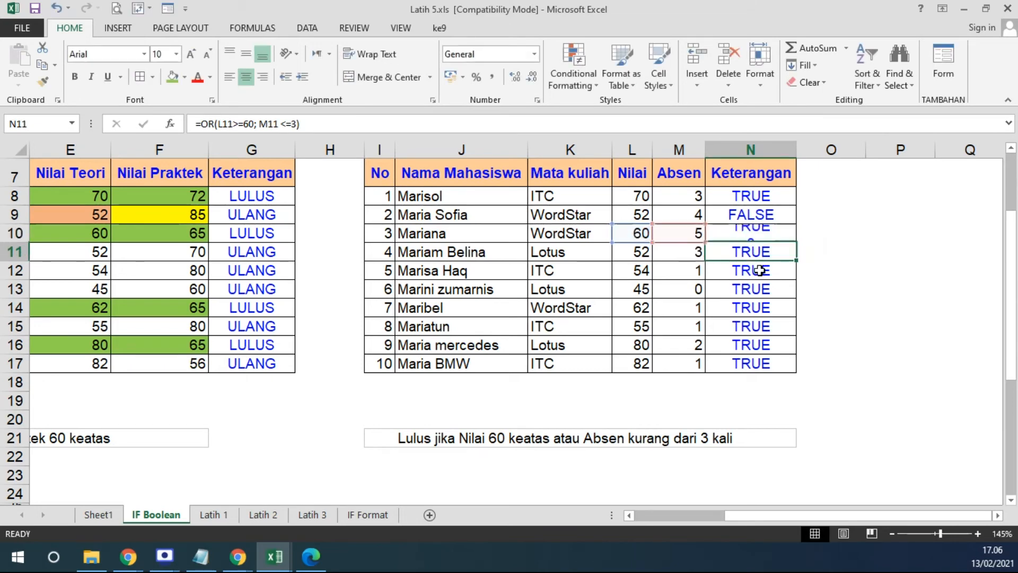
{"action": "left_click", "coordinate": [699, 232]}
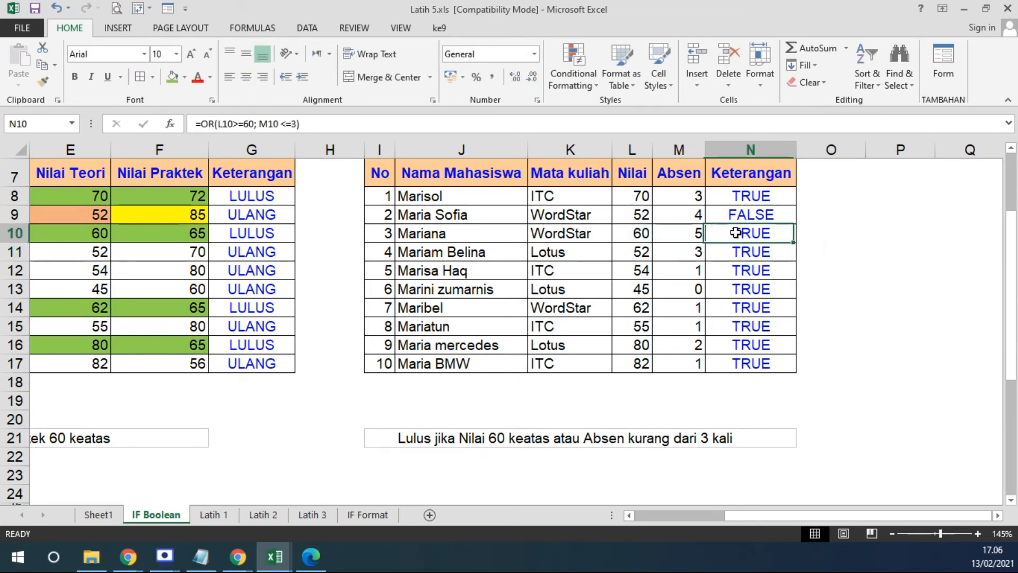
{"action": "double_click", "coordinate": [722, 232]}
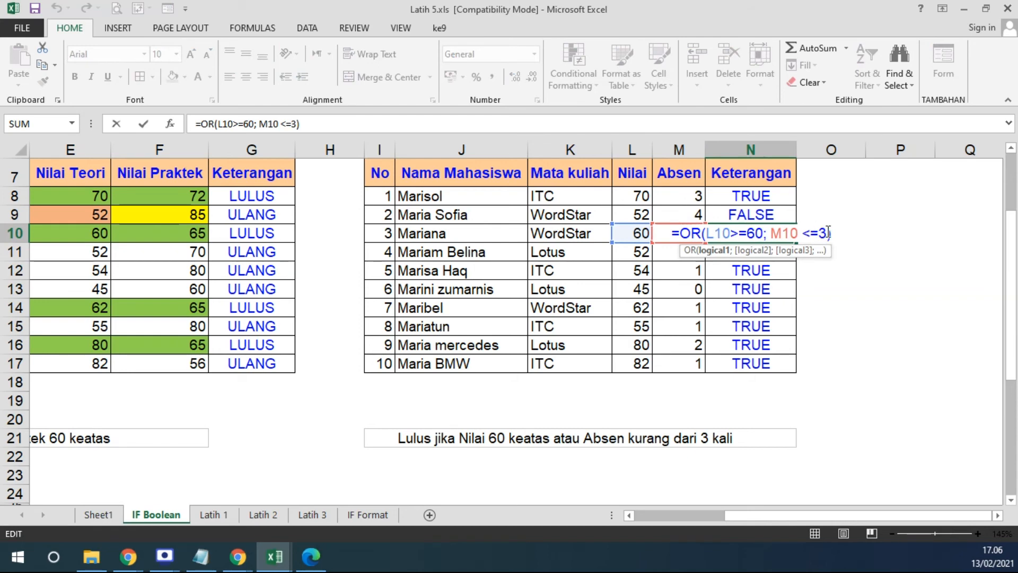
{"action": "key", "text": "Return"}
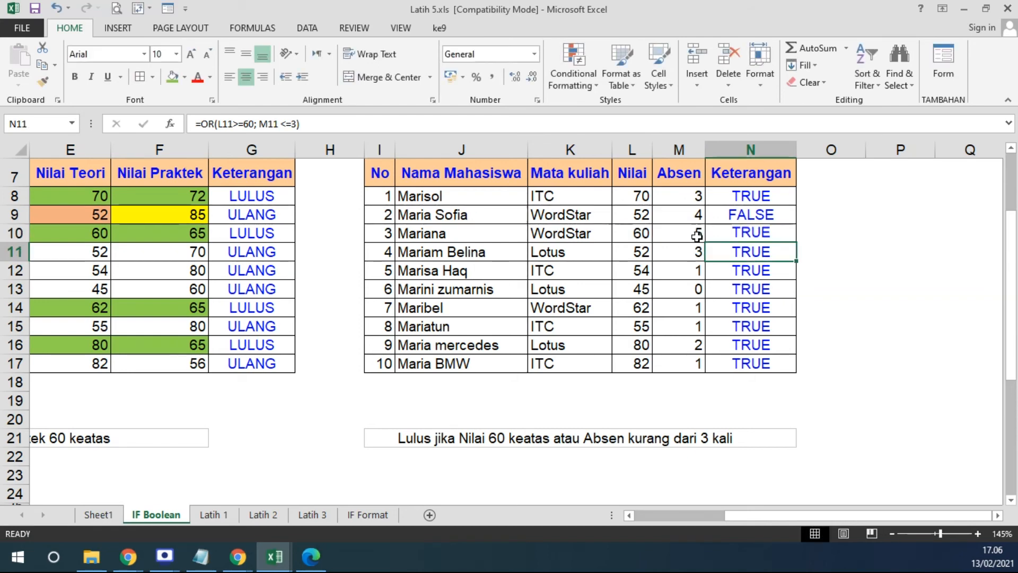
{"action": "left_click", "coordinate": [644, 237]}
{"action": "left_click", "coordinate": [676, 232]}
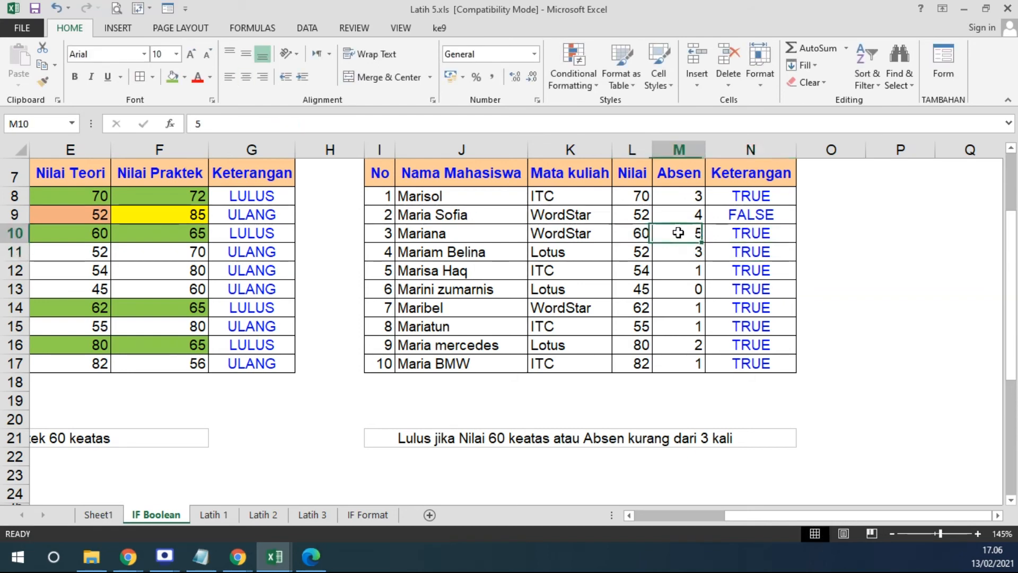
{"action": "left_click", "coordinate": [770, 233]}
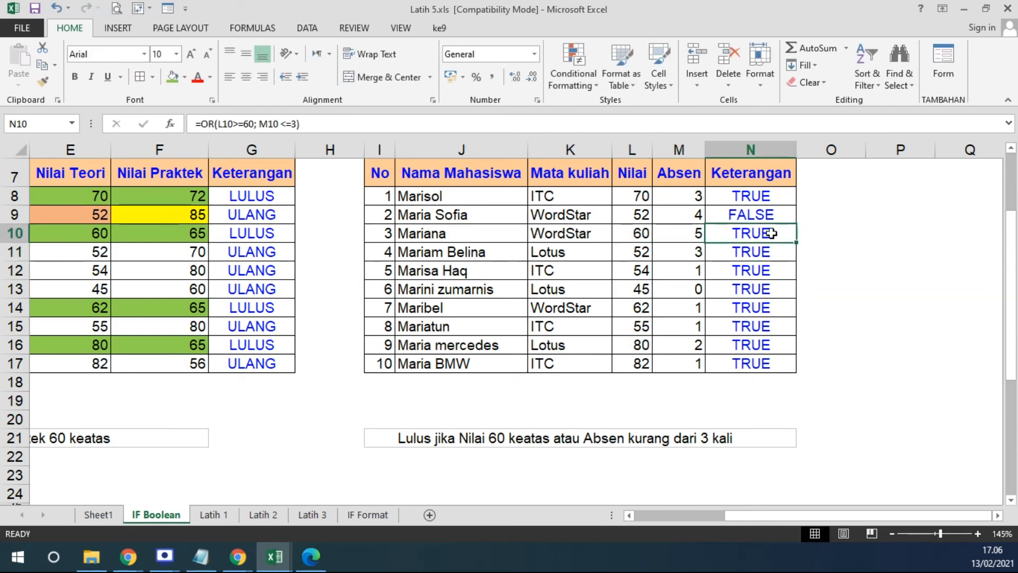
Step: Wrap the OR test in N8 in an IF function, giving =IF(OR(L8>=60; M8 <=3); "LULUS"; "ULANG")
{"action": "double_click", "coordinate": [734, 196]}
{"action": "left_click", "coordinate": [696, 197]}
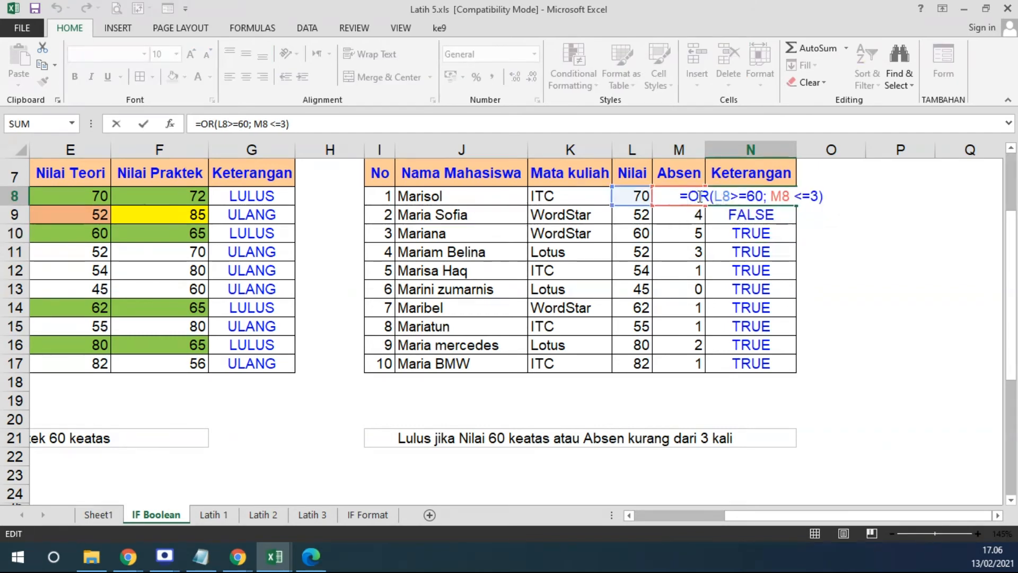
{"action": "type", "text": "IF("}
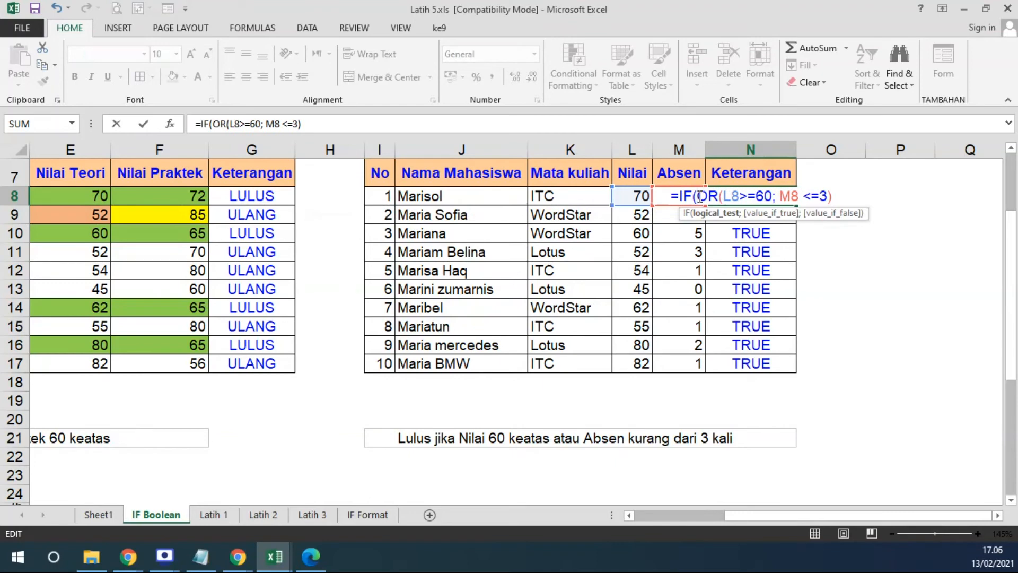
{"action": "left_click_drag", "start_coordinate": [699, 195], "coordinate": [836, 193]}
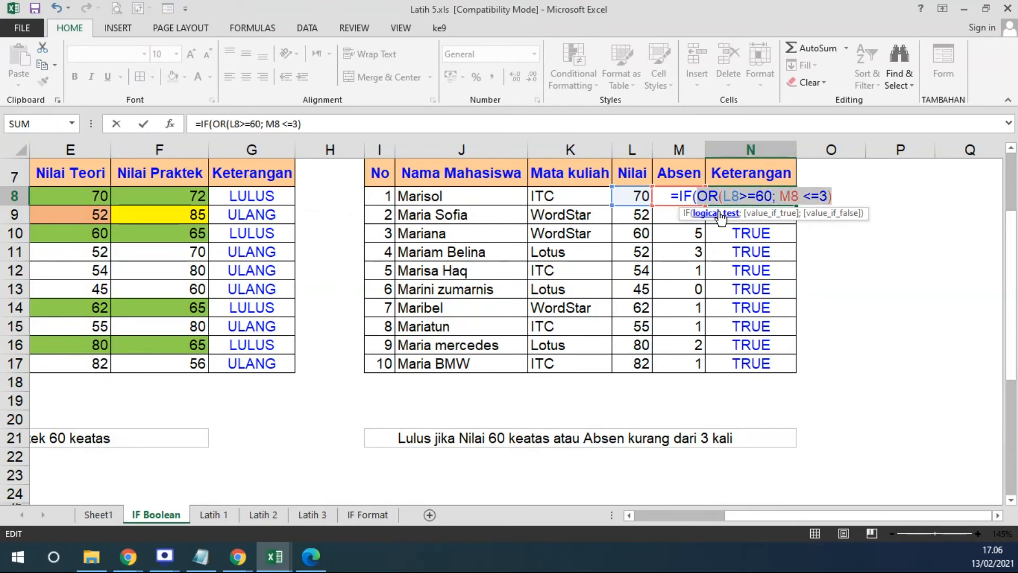
{"action": "left_click", "coordinate": [843, 195]}
{"action": "type", "text": "; "}
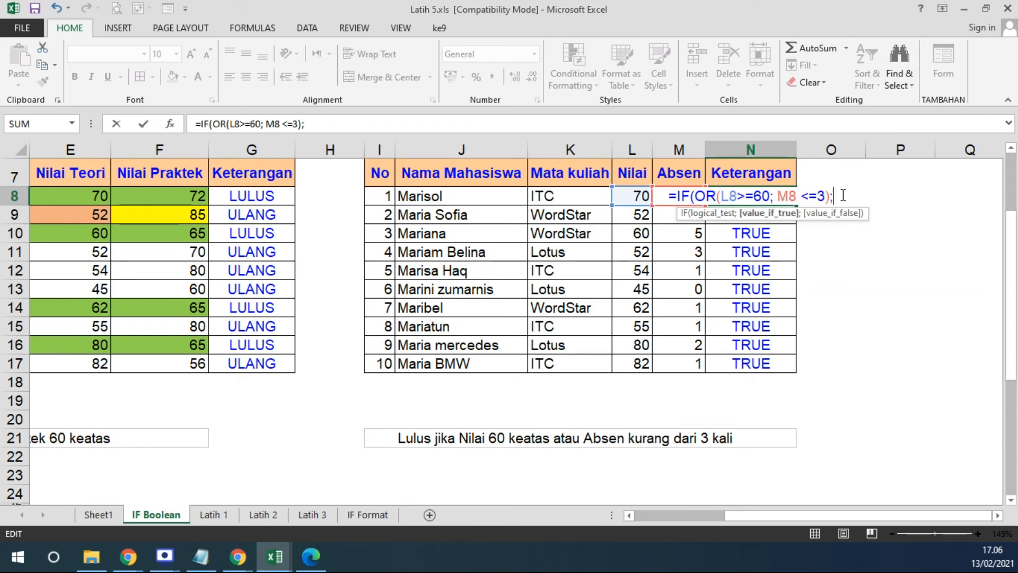
{"action": "type", "text": "\"L"}
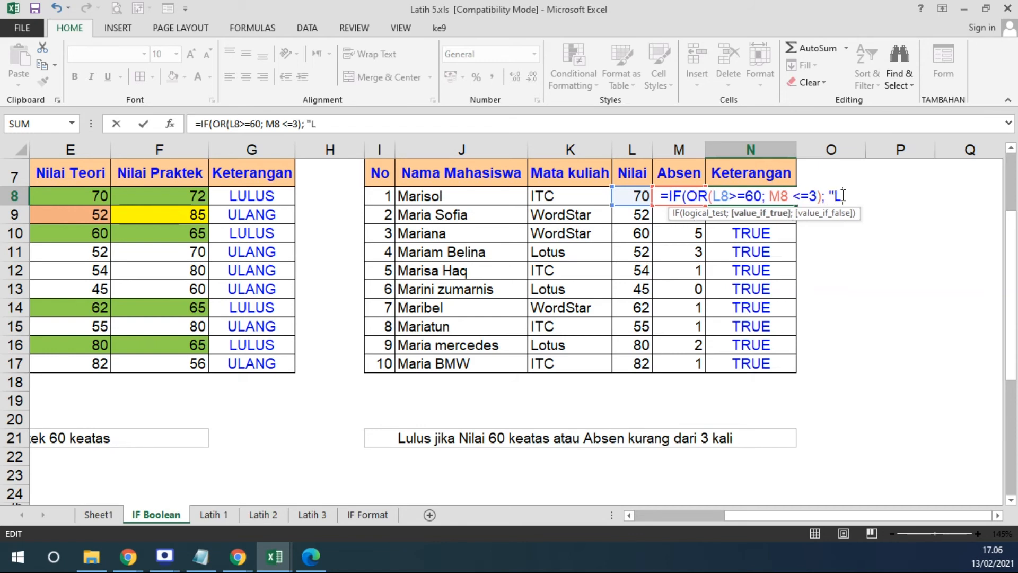
{"action": "type", "text": "ULUS\"; \""}
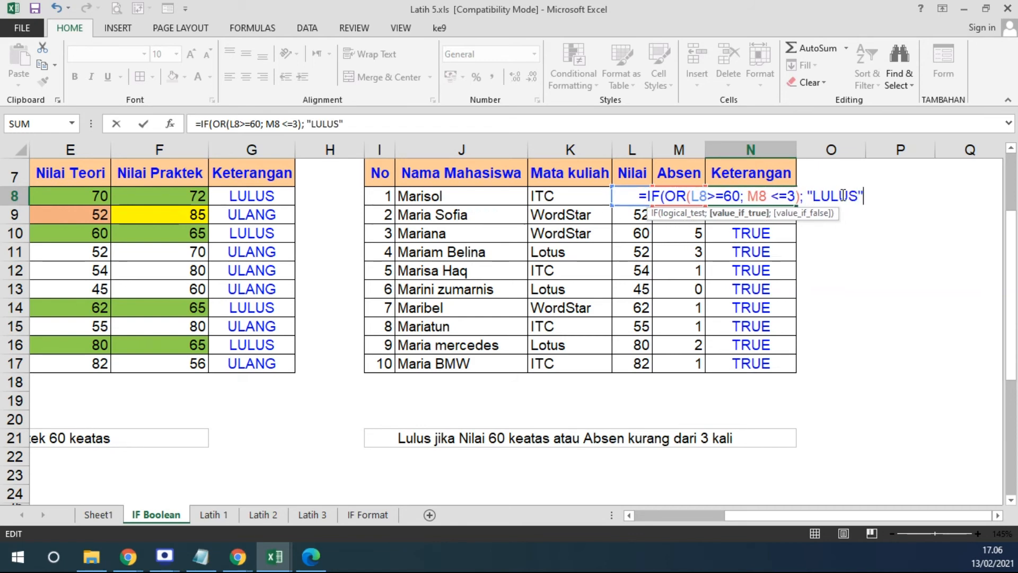
{"action": "type", "text": "ULANG\")"}
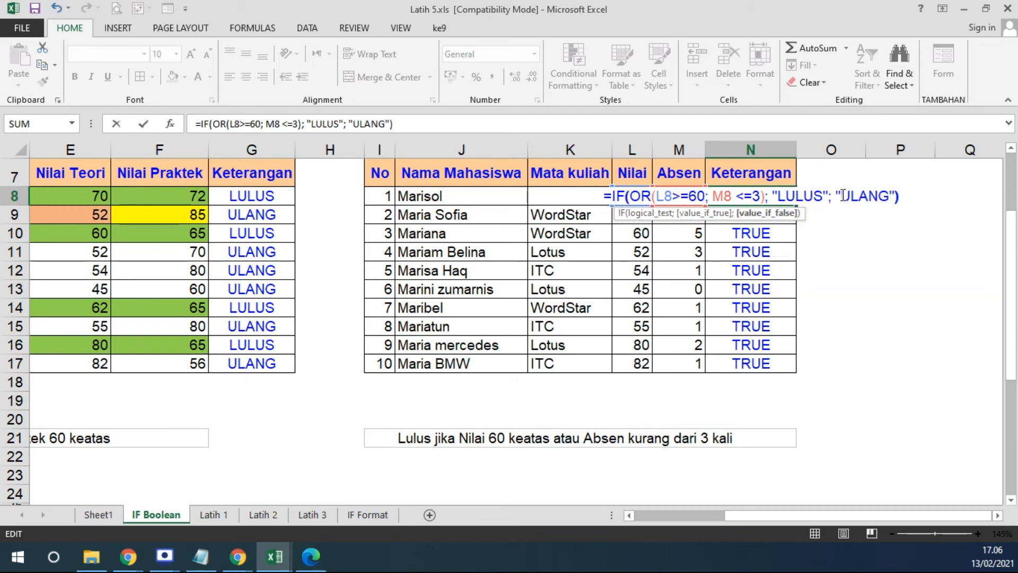
{"action": "key", "text": "Return"}
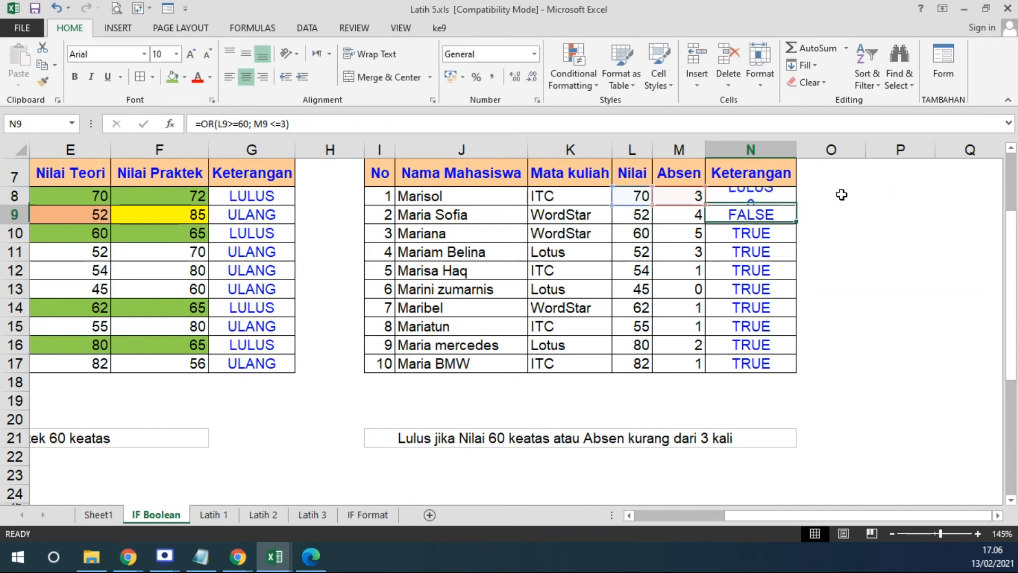
Step: Copy the IF(OR()) formula in N8 down the Keterangan column through N17 and review the filled rows
{"action": "left_click", "coordinate": [793, 195]}
{"action": "double_click", "coordinate": [795, 207]}
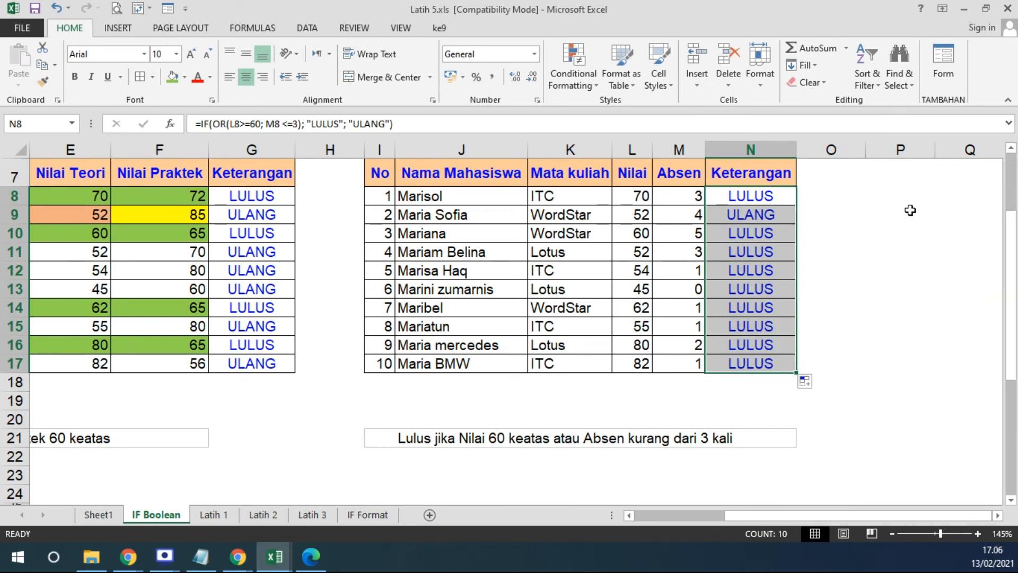
{"action": "left_click", "coordinate": [821, 218]}
{"action": "left_click_drag", "start_coordinate": [753, 234], "coordinate": [751, 364]}
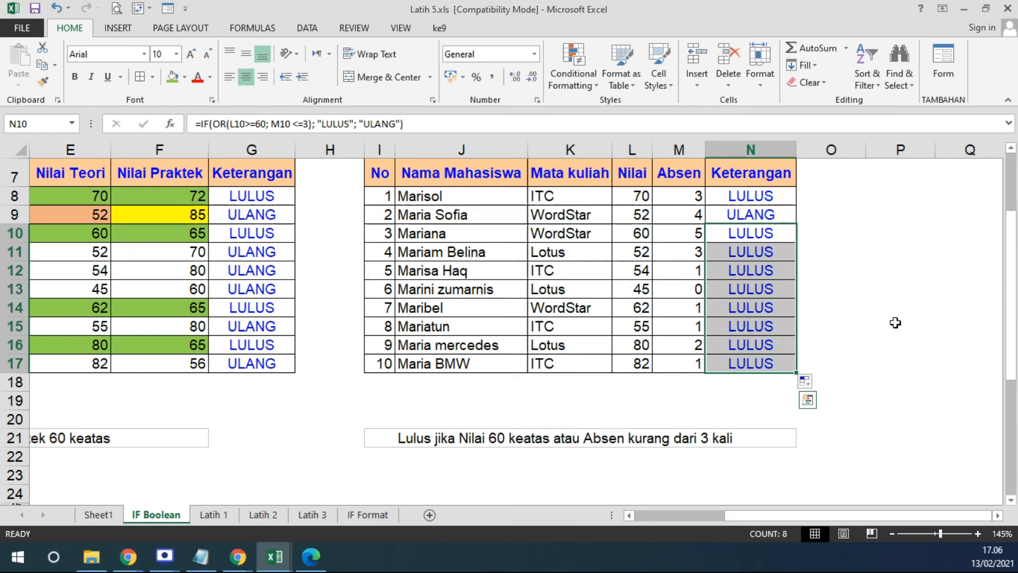
{"action": "left_click", "coordinate": [637, 232]}
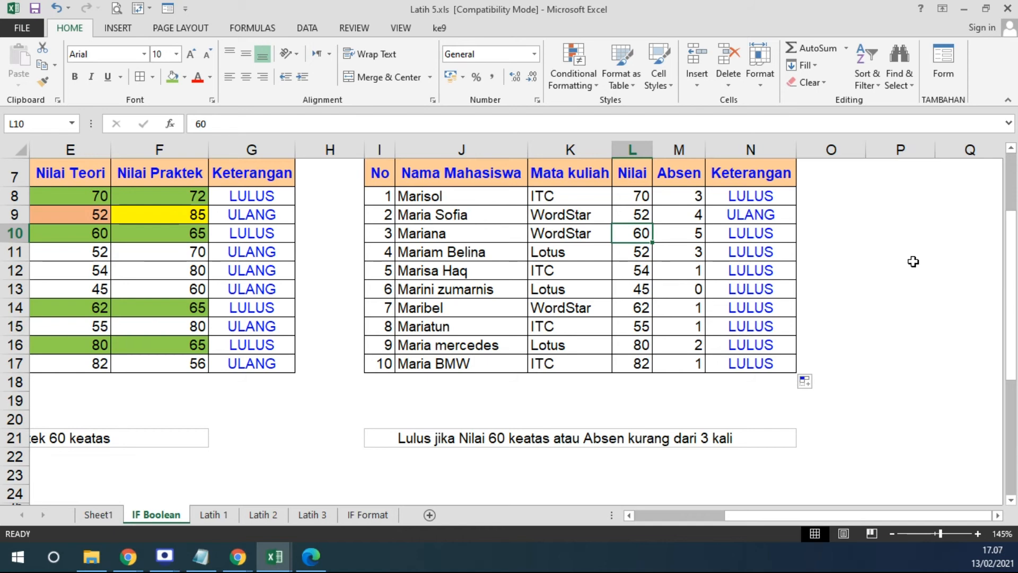
Step: Switch to the Latih 1 worksheet and narrow the empty column M beside the salary table
{"action": "left_click", "coordinate": [214, 514]}
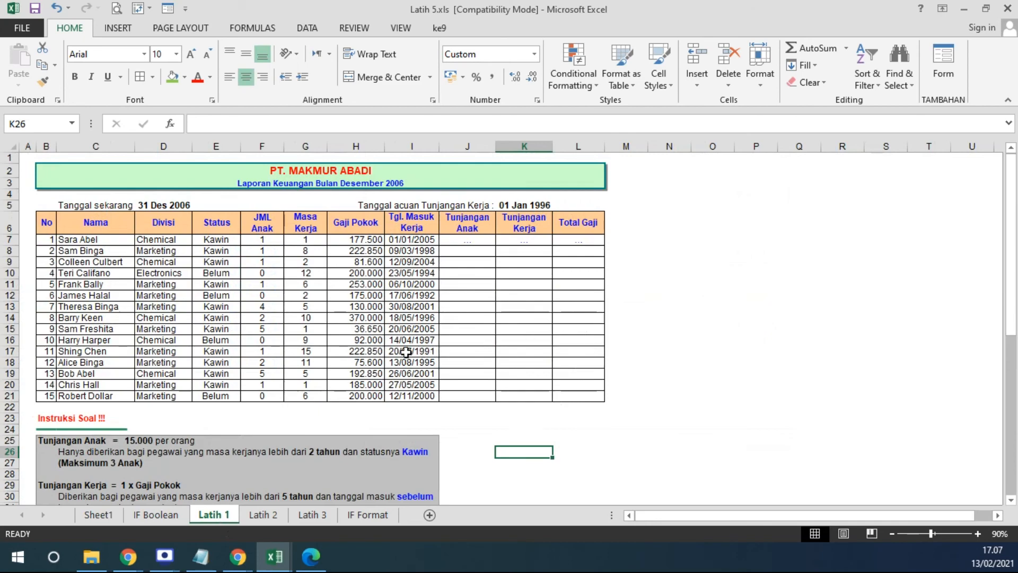
{"action": "scroll", "coordinate": [406, 351], "scroll_direction": "up", "scroll_amount": 1}
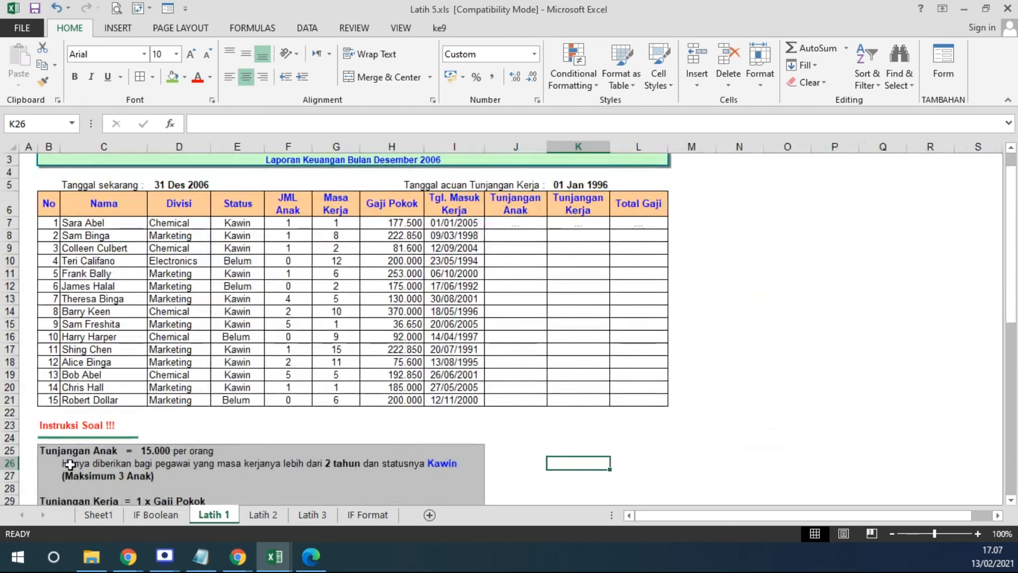
{"action": "scroll", "coordinate": [141, 448], "scroll_direction": "up", "scroll_amount": 1}
{"action": "scroll", "coordinate": [148, 445], "scroll_direction": "down", "scroll_amount": 1}
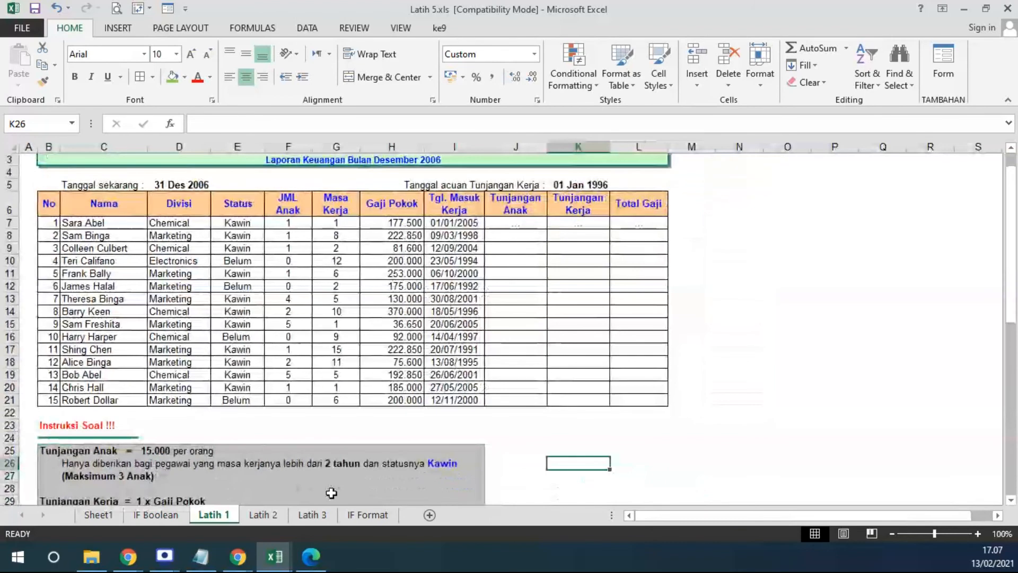
{"action": "left_click_drag", "start_coordinate": [718, 147], "coordinate": [689, 147]}
{"action": "mouse_move", "coordinate": [711, 201]}
{"action": "left_mouse_down"}
{"action": "mouse_move", "coordinate": [708, 219]}
{"action": "mouse_move", "coordinate": [717, 209]}
{"action": "left_mouse_up"}
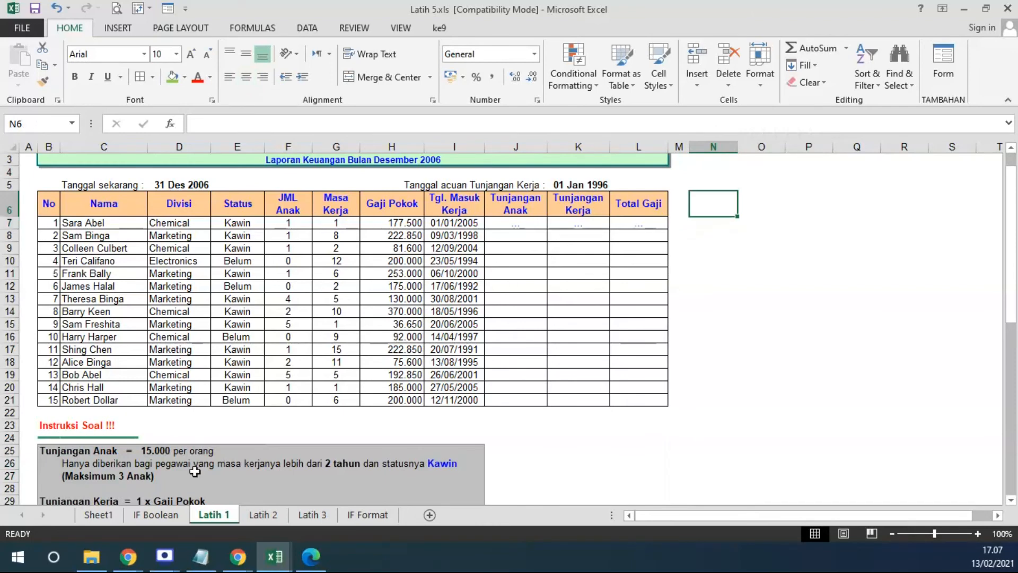
Step: Examine the Tunjangan Anak instructions in rows 25 to 27 against the Masa Kerja and Status columns of the salary table
{"action": "scroll", "coordinate": [217, 451], "scroll_direction": "down", "scroll_amount": 1}
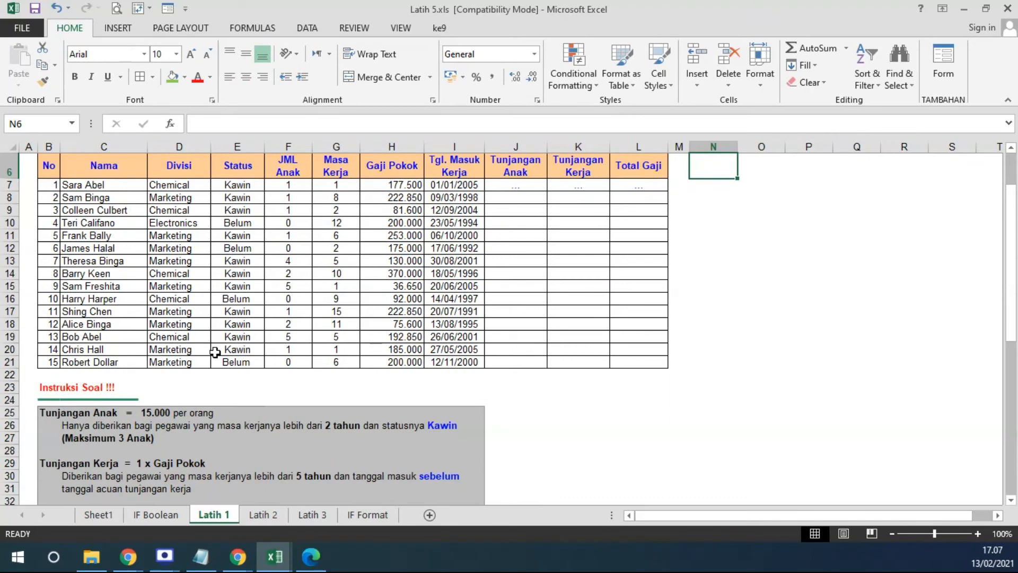
{"action": "left_click_drag", "start_coordinate": [53, 413], "coordinate": [454, 440]}
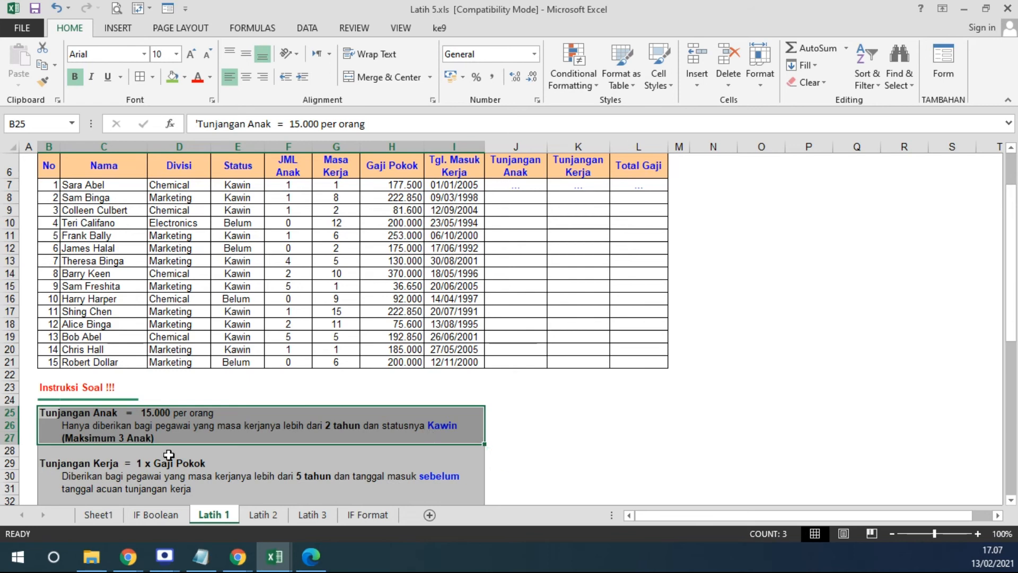
{"action": "left_click", "coordinate": [124, 431]}
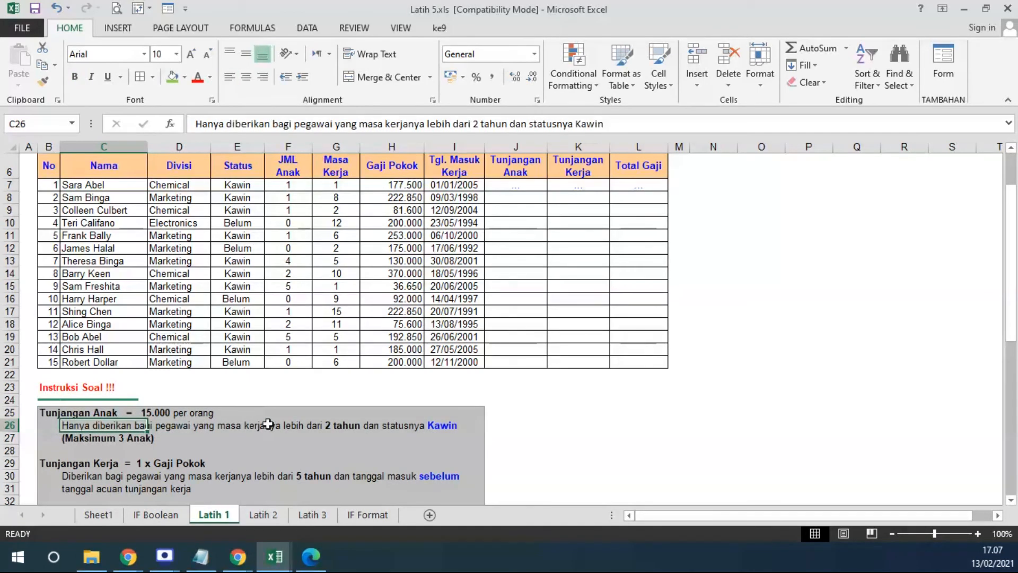
{"action": "left_click_drag", "start_coordinate": [336, 185], "coordinate": [337, 364]}
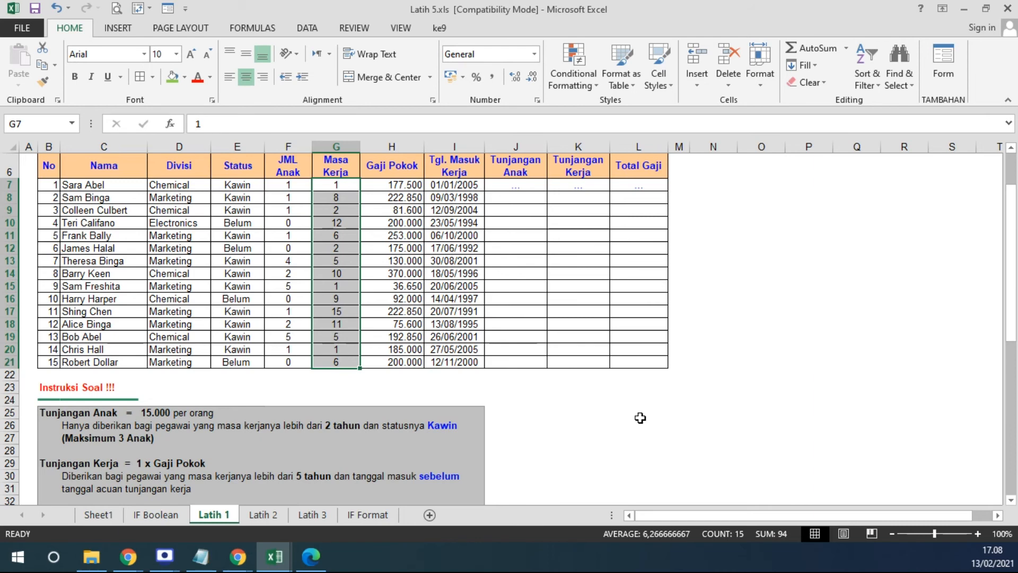
{"action": "left_click", "coordinate": [331, 187]}
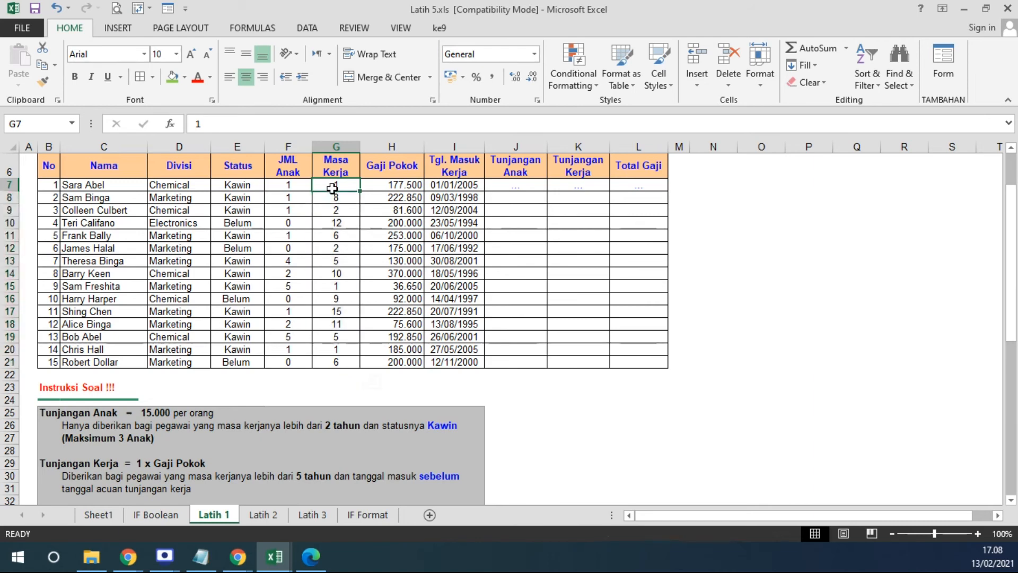
{"action": "left_click", "coordinate": [225, 181]}
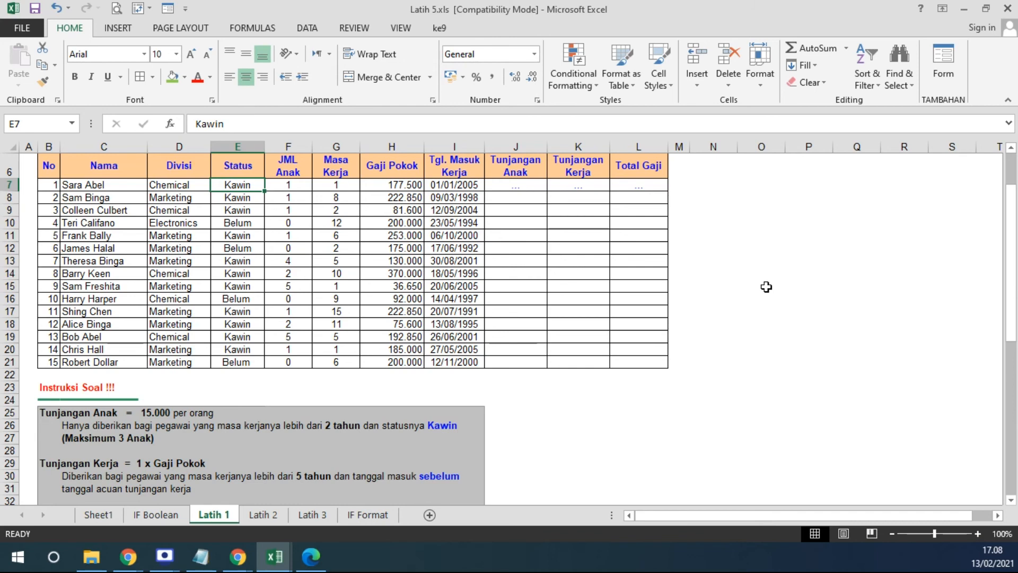
{"action": "left_click", "coordinate": [159, 412]}
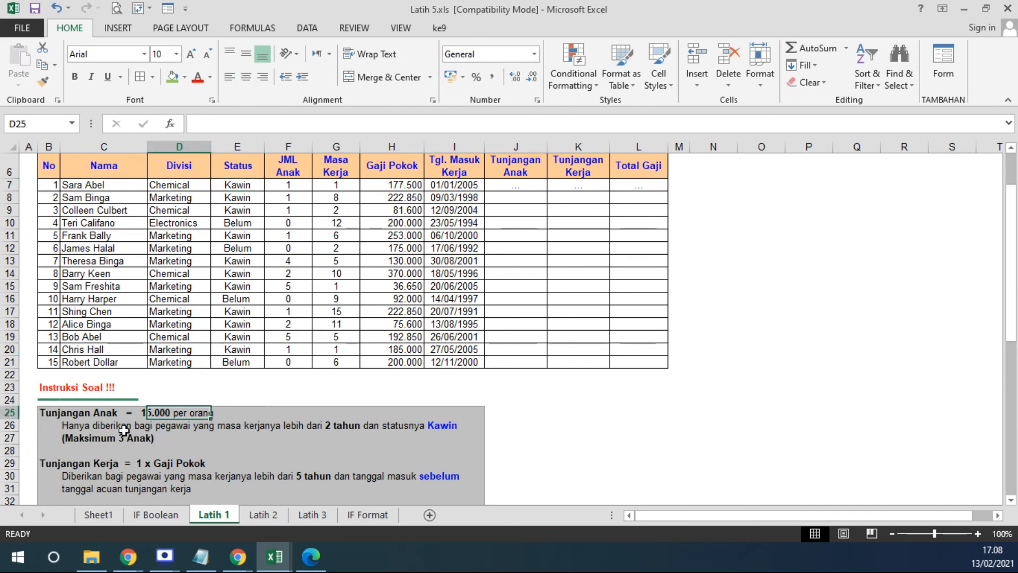
{"action": "left_click", "coordinate": [65, 435]}
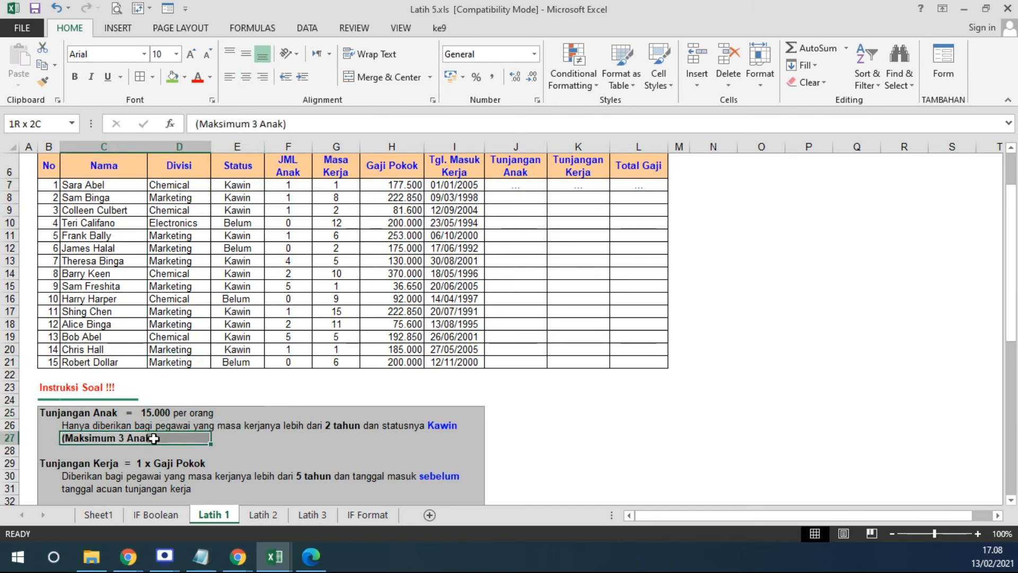
{"action": "scroll", "coordinate": [233, 426], "scroll_direction": "up", "scroll_amount": 6, "text": "ctrl"}
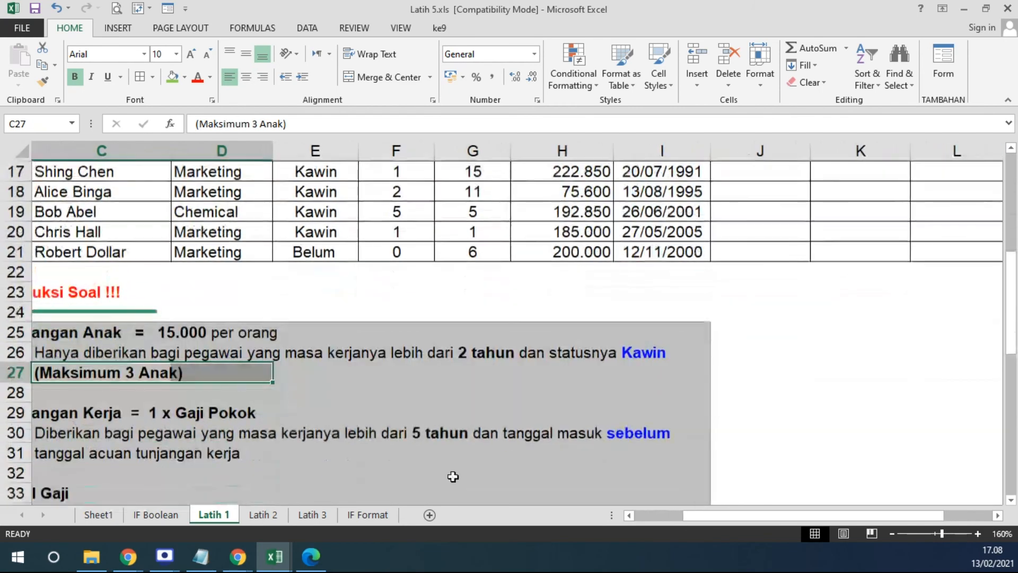
{"action": "scroll", "coordinate": [690, 517], "scroll_direction": "left", "scroll_amount": 2}
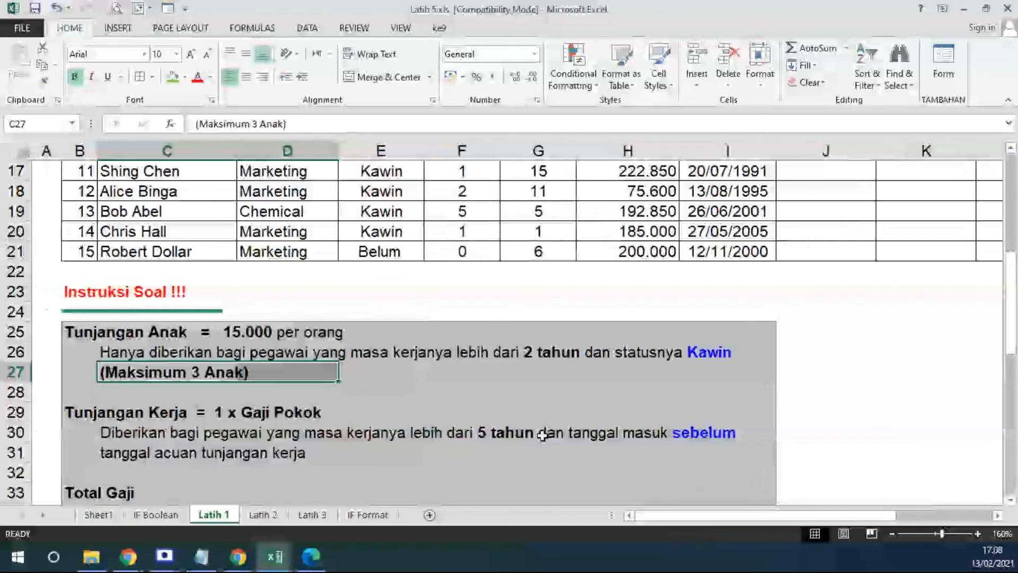